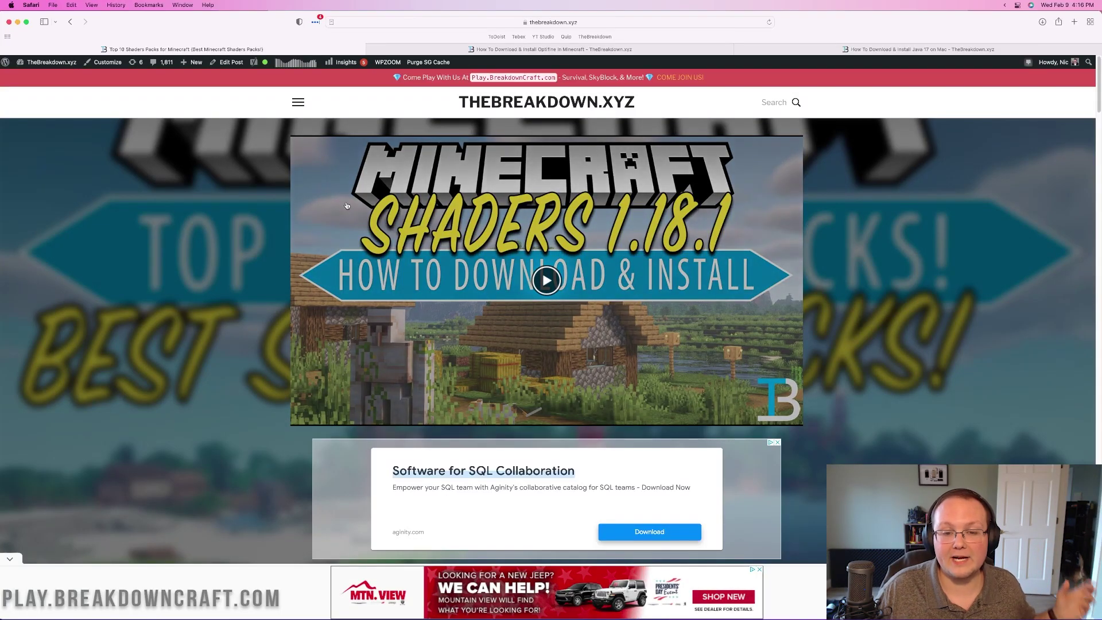
pyautogui.scroll(-10, 282, 226)
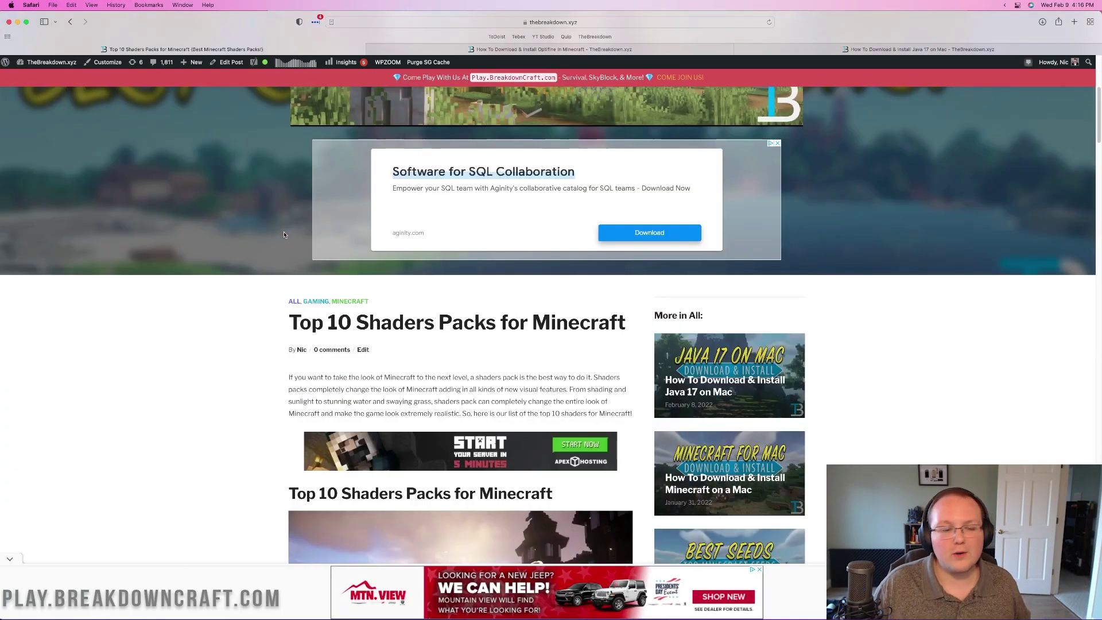
pyautogui.scroll(-8, 284, 234)
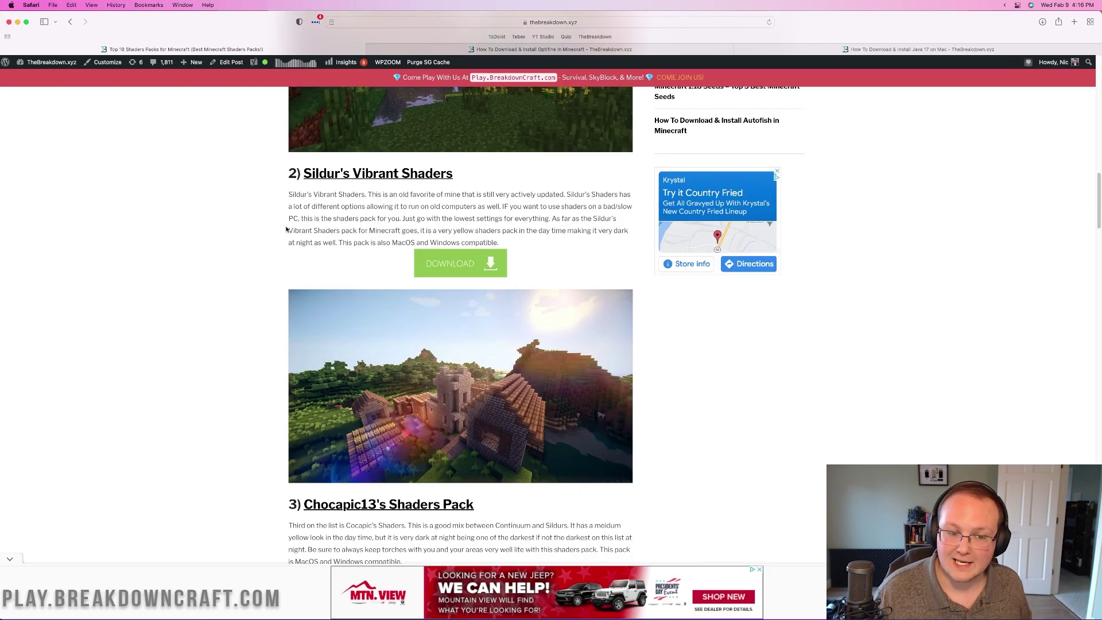
pyautogui.scroll(-4, 338, 179)
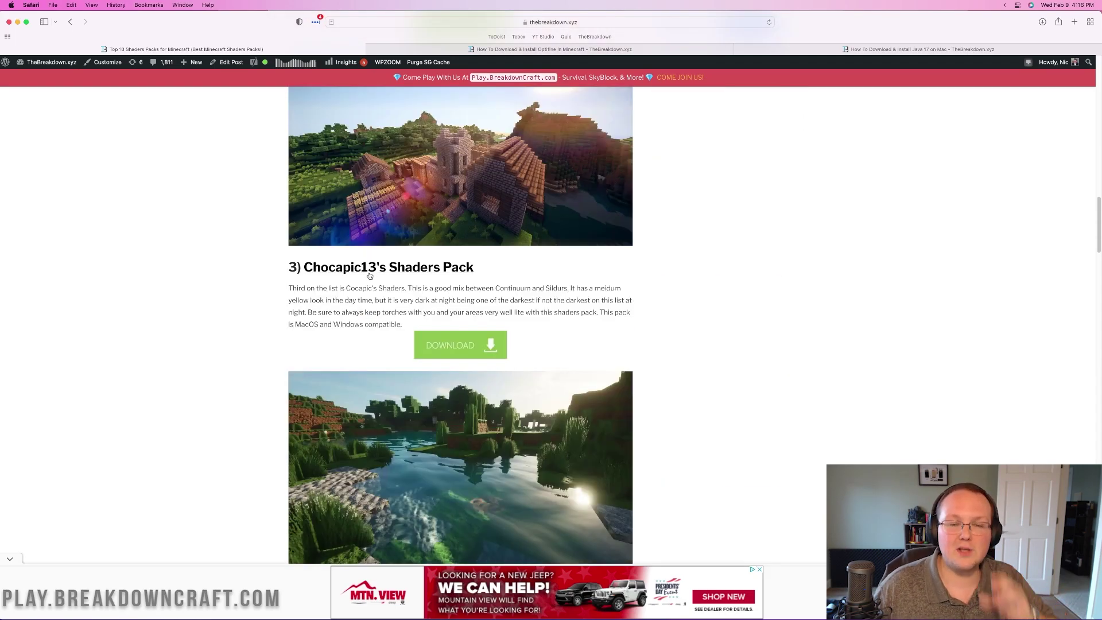
pyautogui.scroll(20, 370, 275)
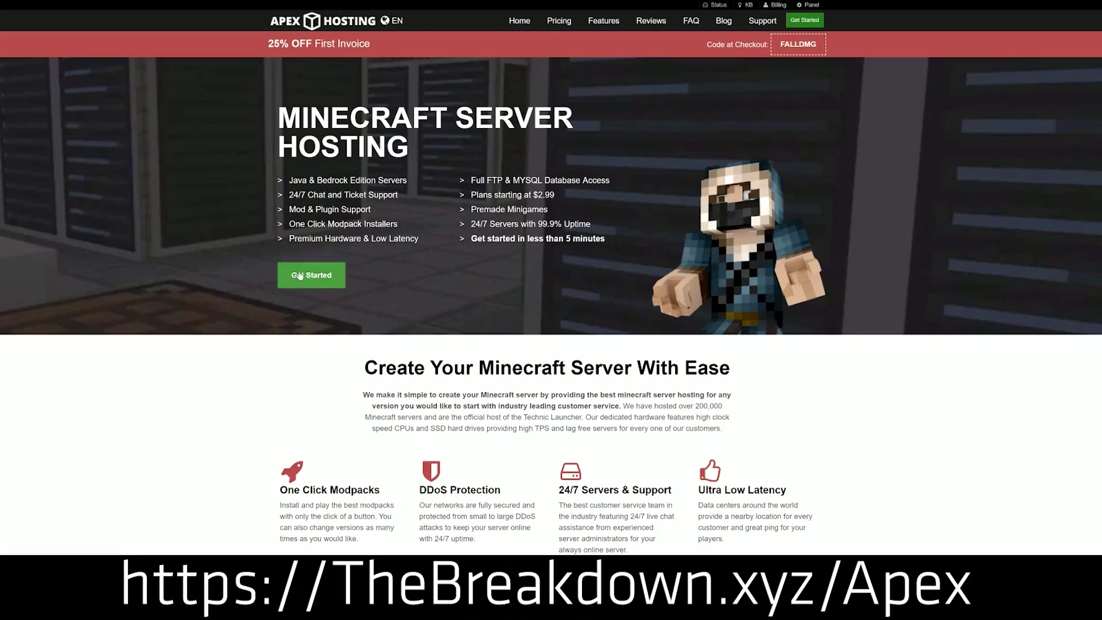
# - Examine the Apex Hosting features, including DDoS Protection, 24/7 Servers & Support and Automated Backups, and the server panel's JAR File setting
pyautogui.scroll(-3, 422, 262)
pyautogui.scroll(-1, 422, 262)
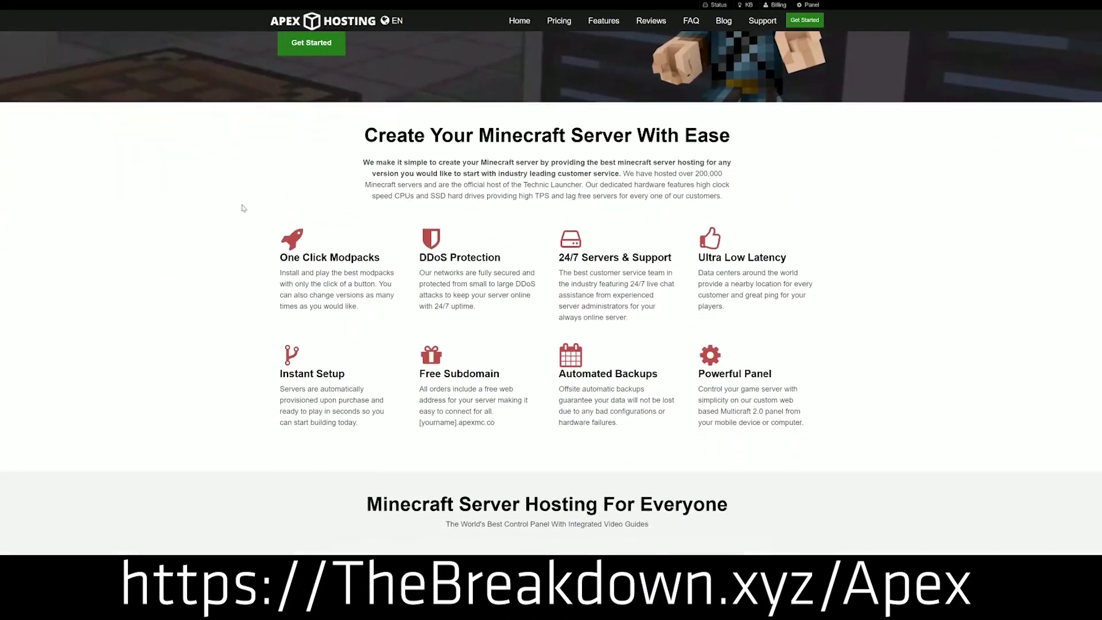
pyautogui.moveTo(280, 257); pyautogui.dragTo(418, 259)
pyautogui.moveTo(426, 258); pyautogui.dragTo(675, 261)
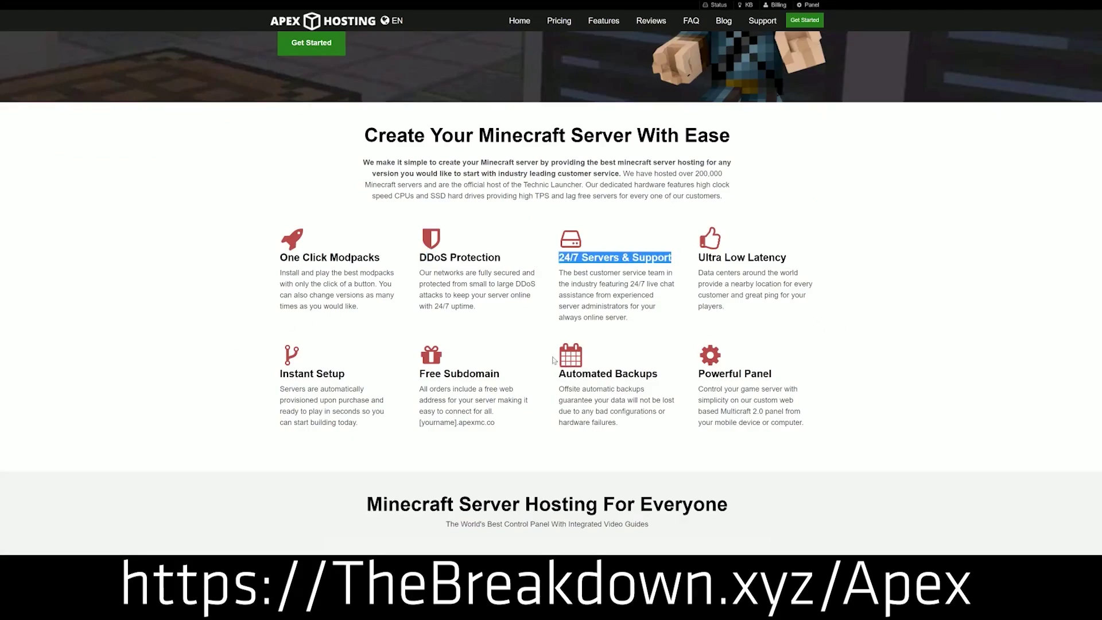
pyautogui.moveTo(559, 374); pyautogui.dragTo(691, 373)
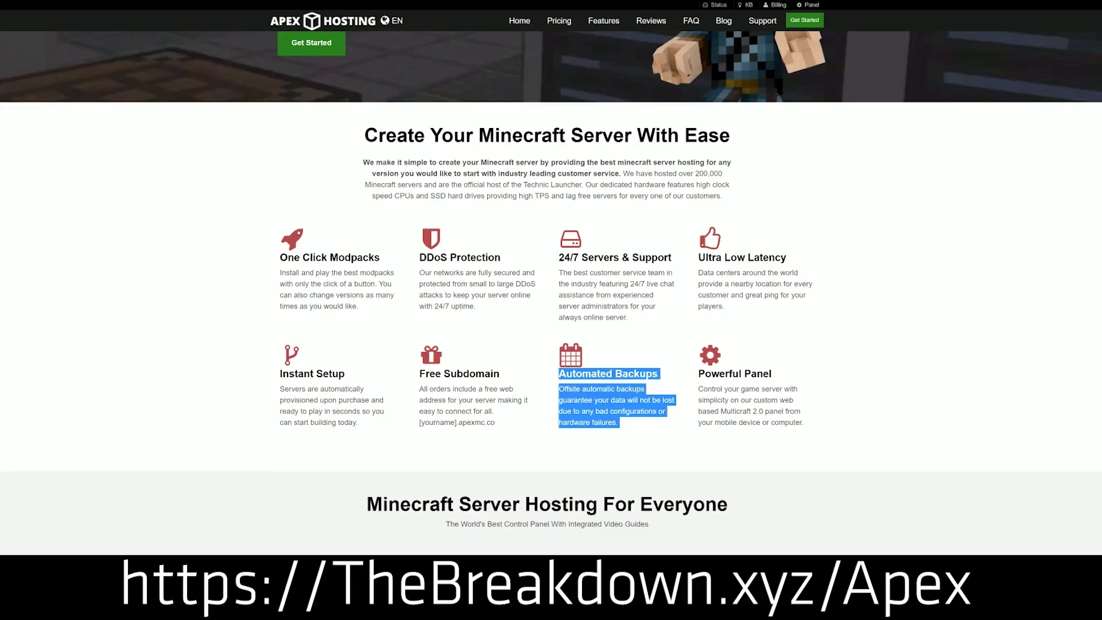
pyautogui.click(532, 377)
pyautogui.moveTo(366, 425); pyautogui.dragTo(280, 374)
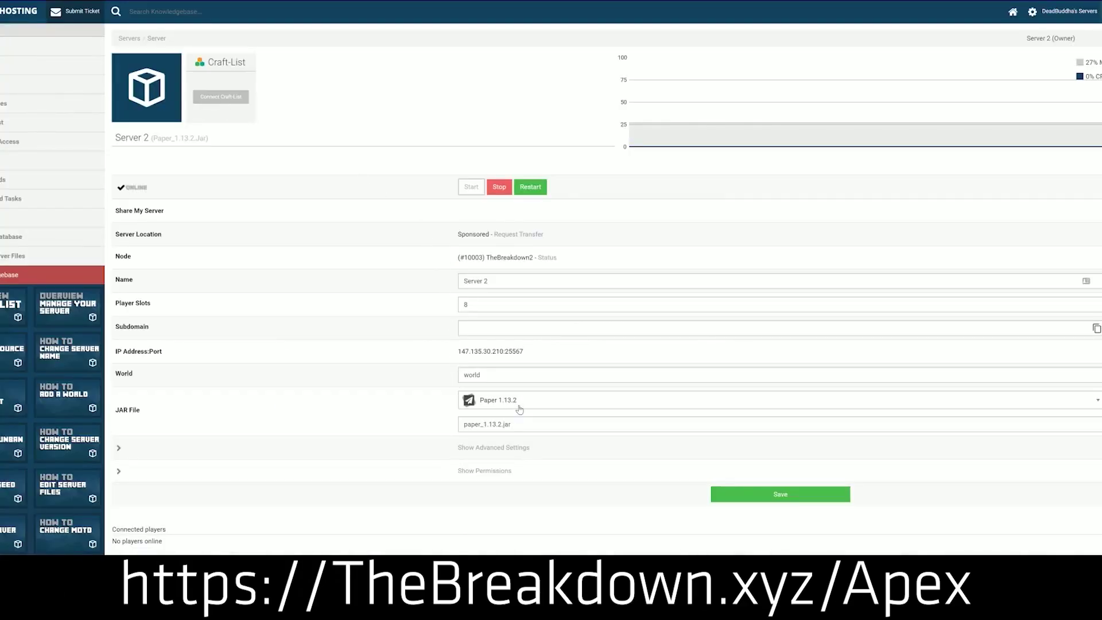
pyautogui.click(520, 408)
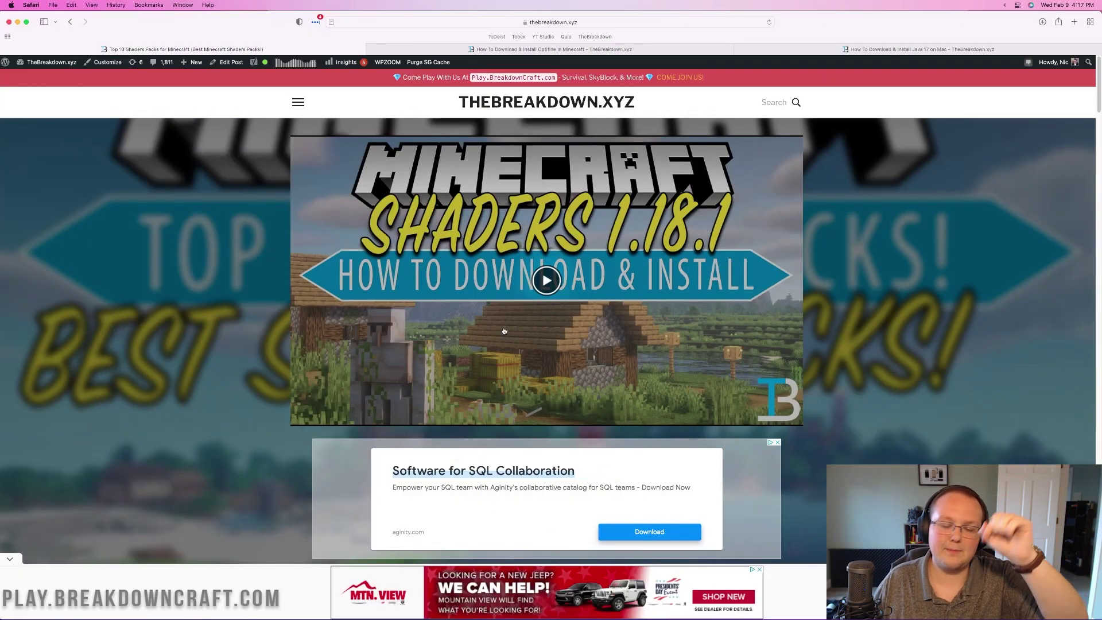
# - Review the Top 10 Shaders Packs article from Continuum to Vanilla Plus Shaders, checking the descriptions for macOS compatibility
pyautogui.scroll(-5, 504, 332)
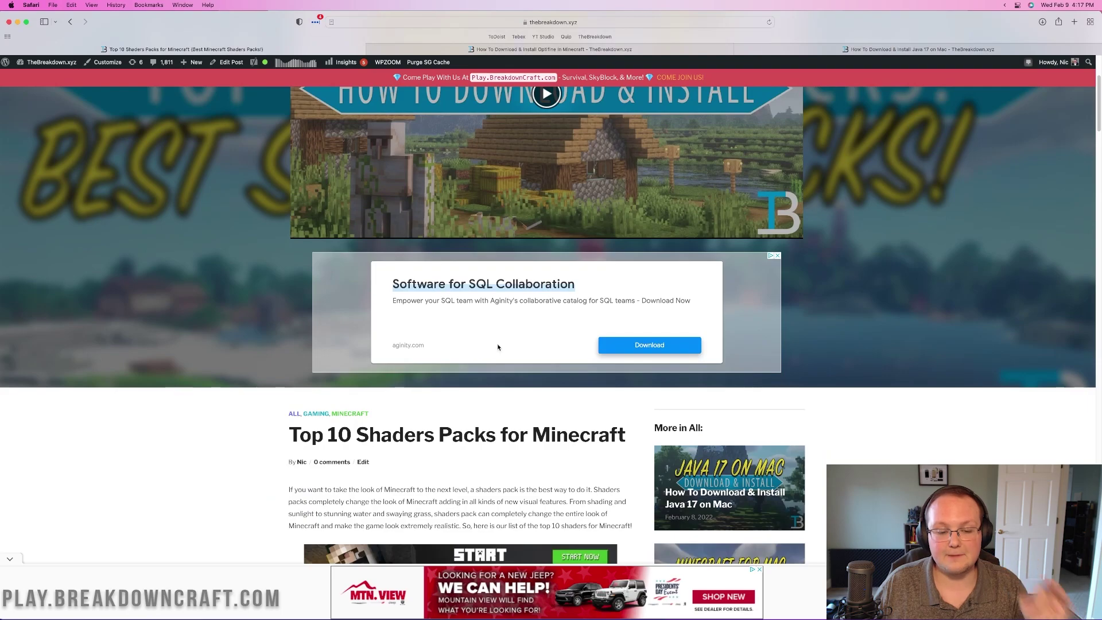
pyautogui.scroll(-2, 498, 347)
pyautogui.scroll(-2, 498, 347)
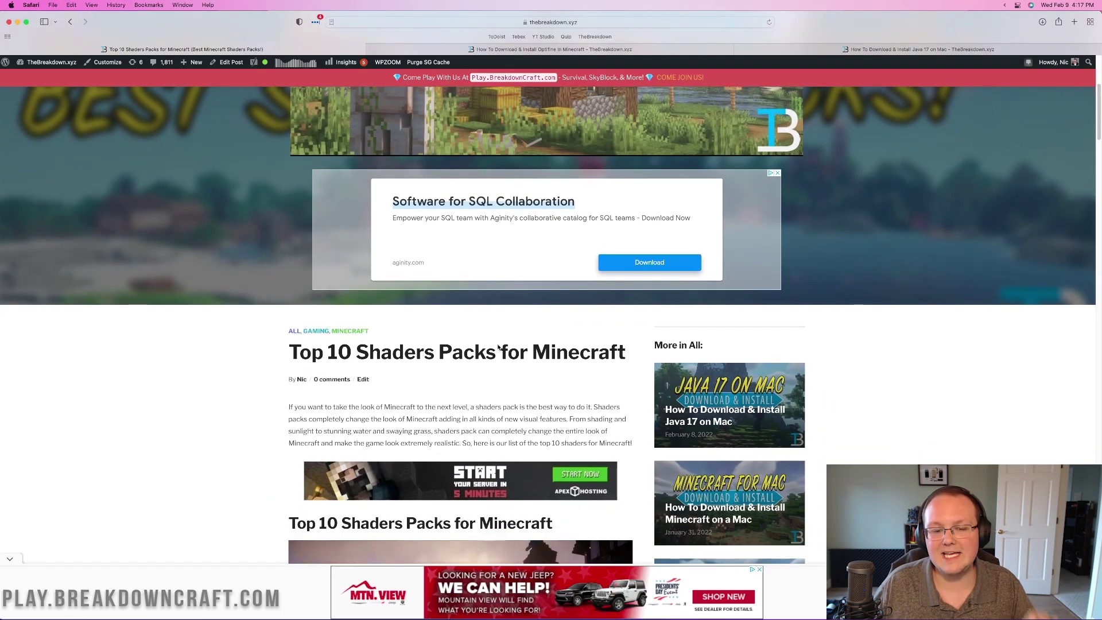
pyautogui.scroll(-12, 498, 347)
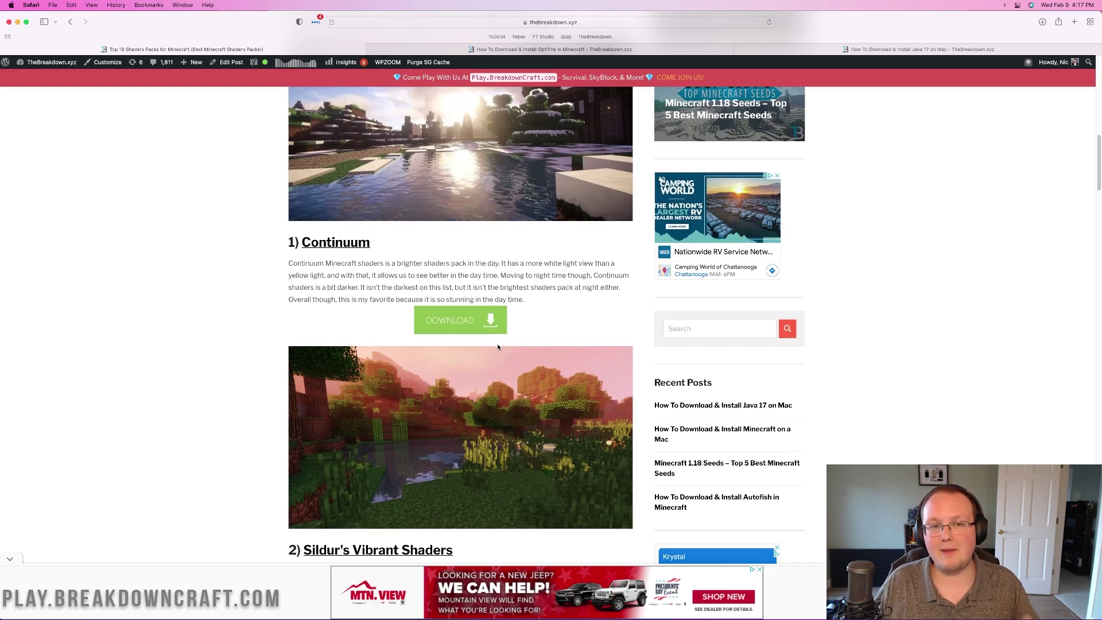
pyautogui.scroll(-6, 499, 347)
pyautogui.scroll(-2, 498, 346)
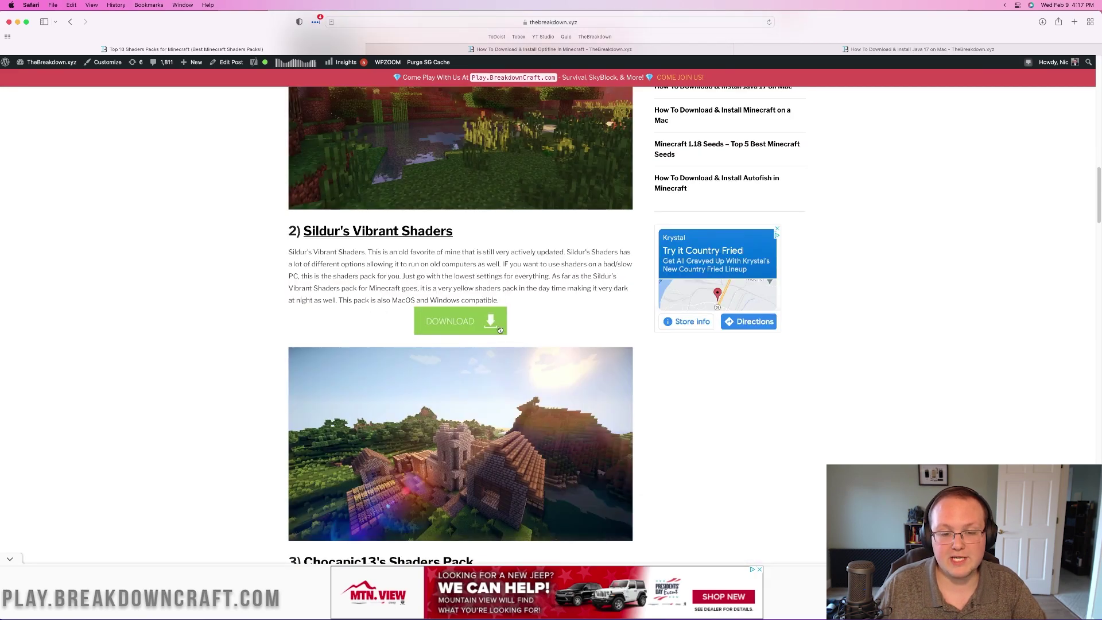
pyautogui.moveTo(497, 300)
pyautogui.mouseDown()
pyautogui.moveTo(381, 301)
pyautogui.moveTo(498, 299)
pyautogui.mouseUp()
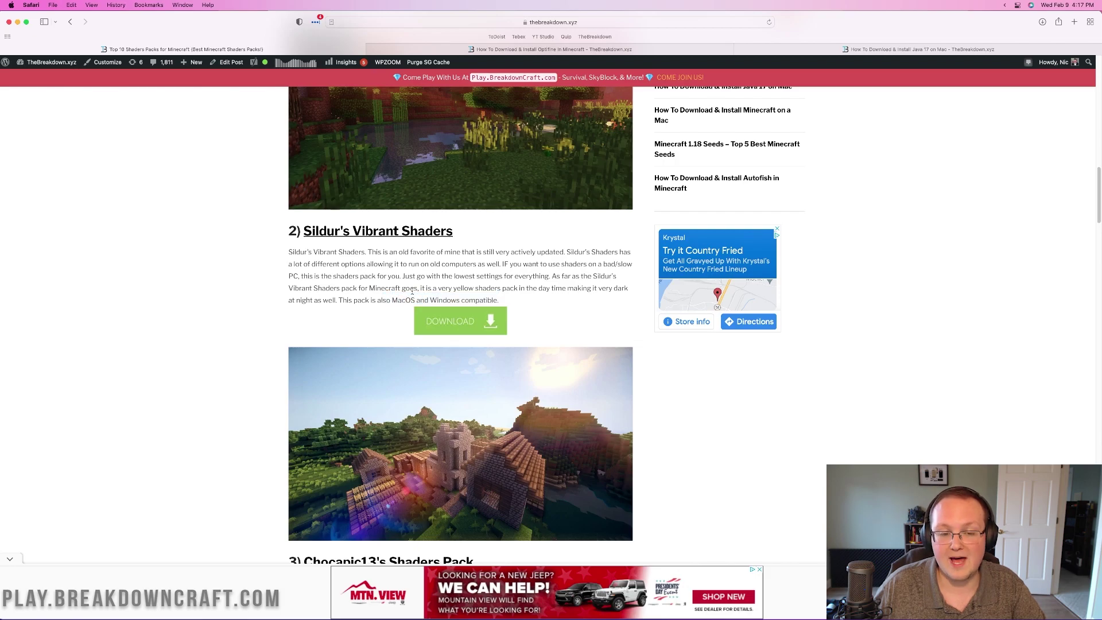
pyautogui.scroll(-2, 401, 290)
pyautogui.scroll(-6, 400, 290)
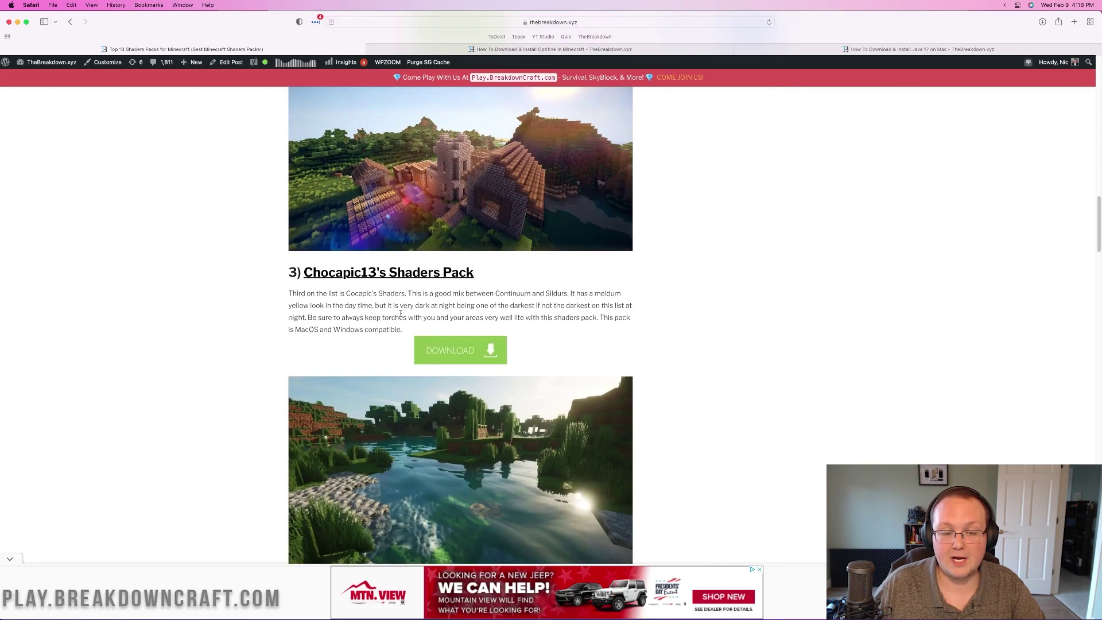
pyautogui.scroll(-10, 402, 330)
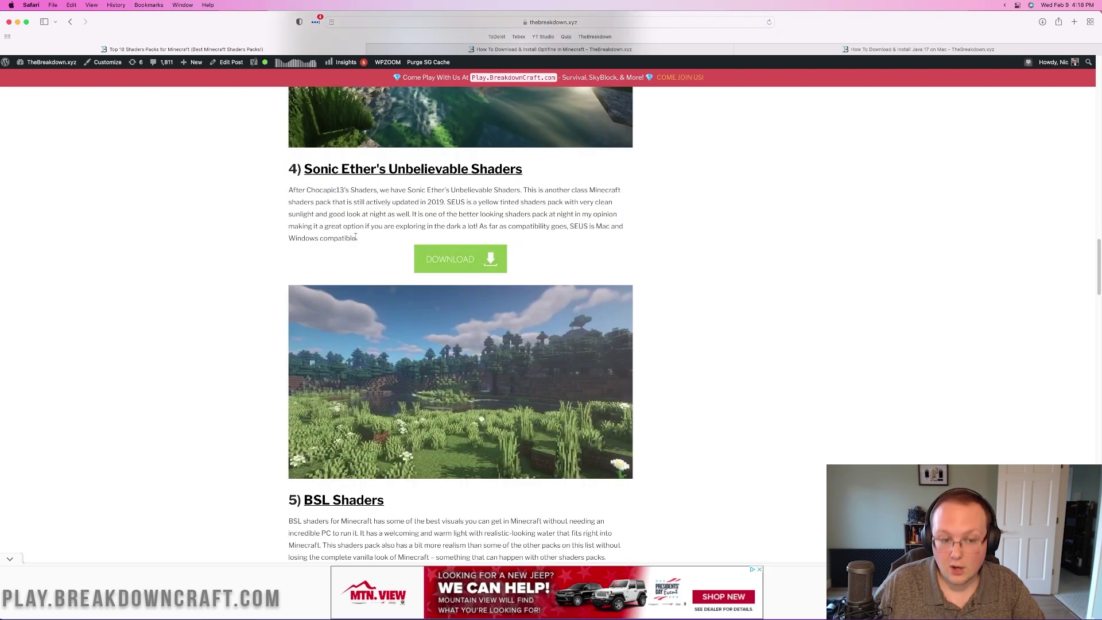
pyautogui.scroll(-20, 439, 227)
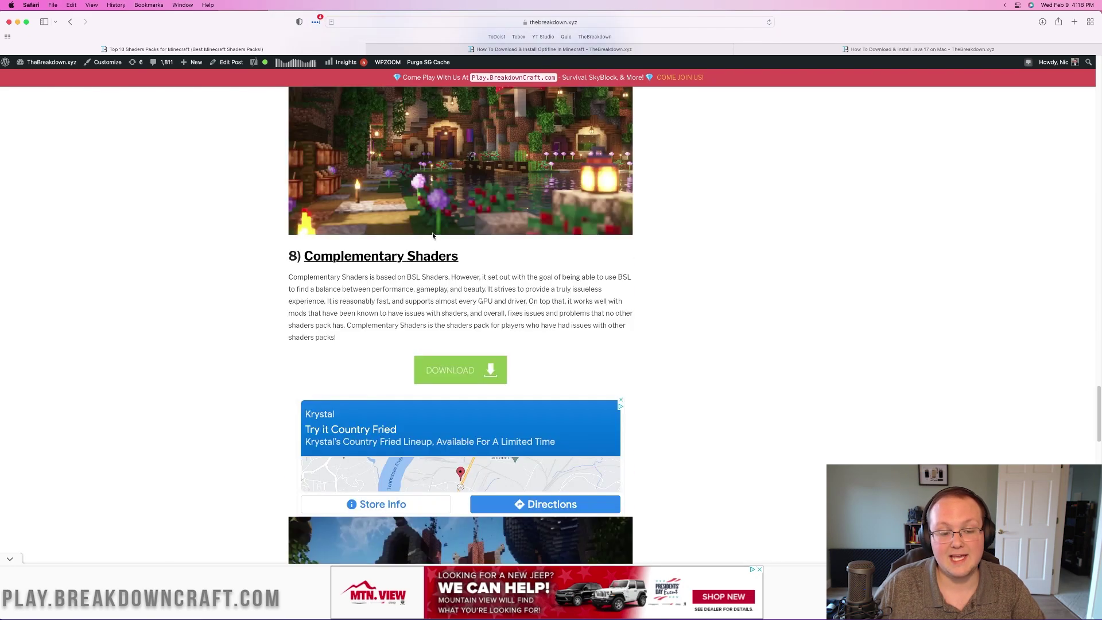
pyautogui.scroll(-13, 433, 264)
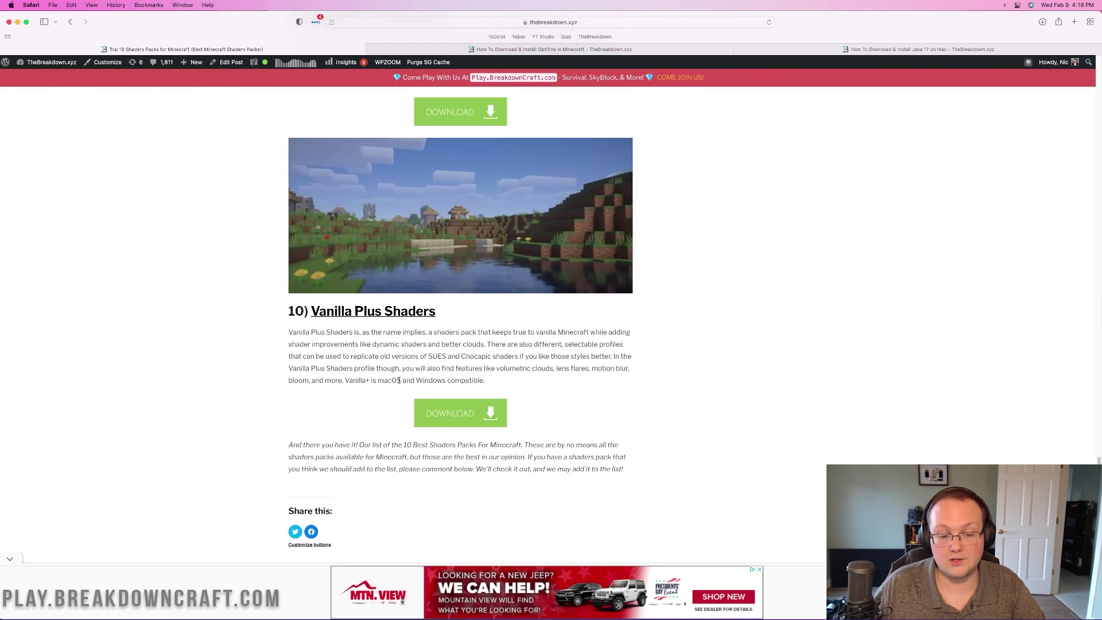
pyautogui.scroll(20, 411, 380)
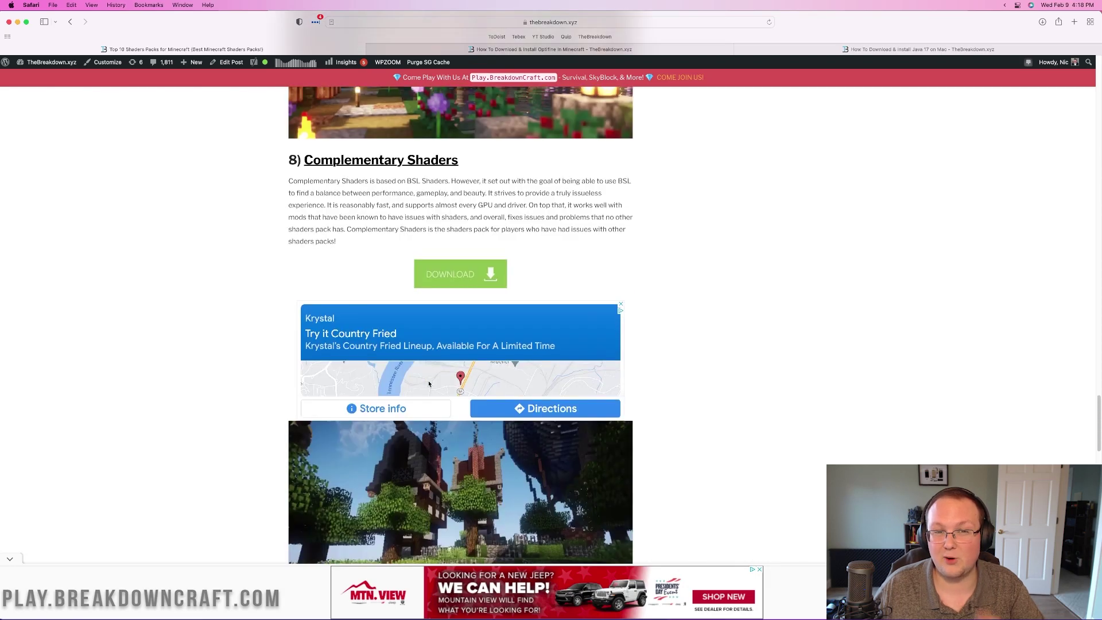
pyautogui.scroll(20, 427, 381)
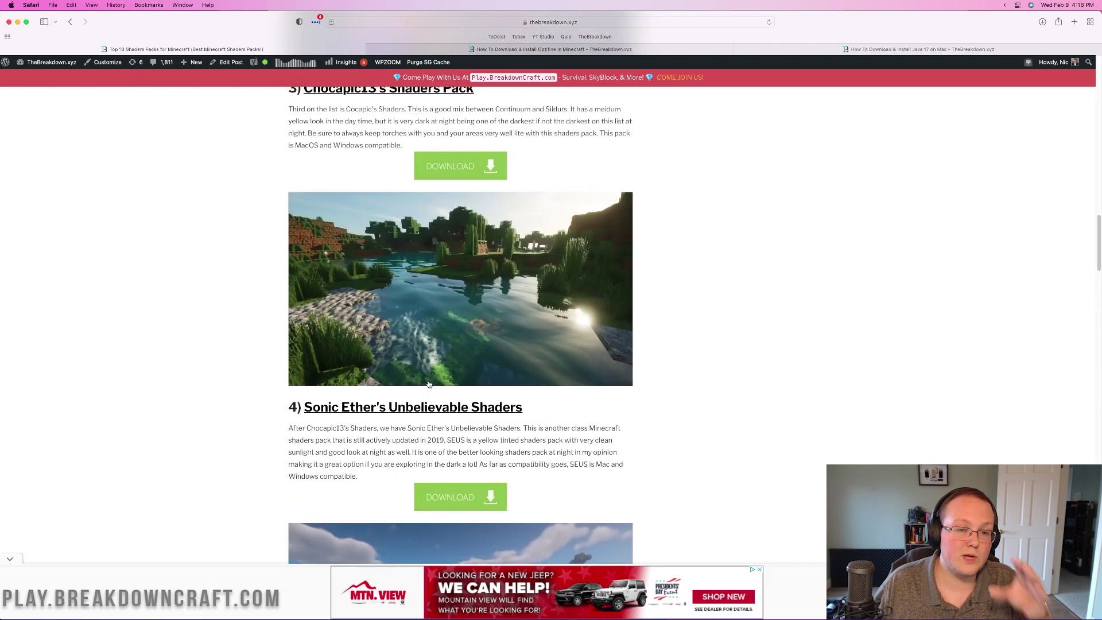
pyautogui.scroll(20, 430, 383)
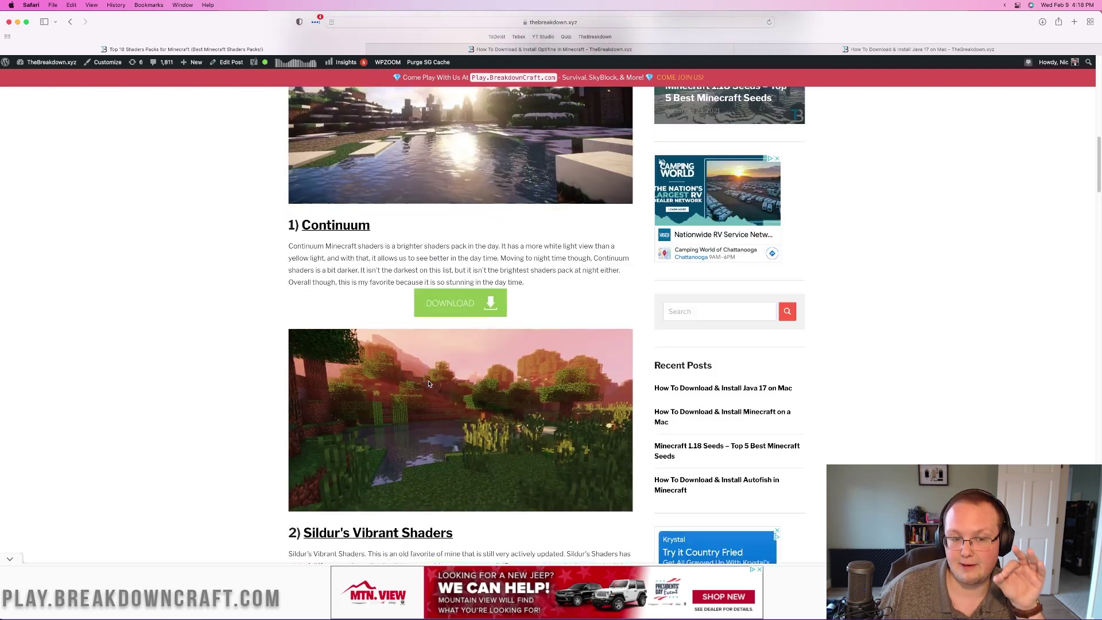
pyautogui.scroll(5, 429, 384)
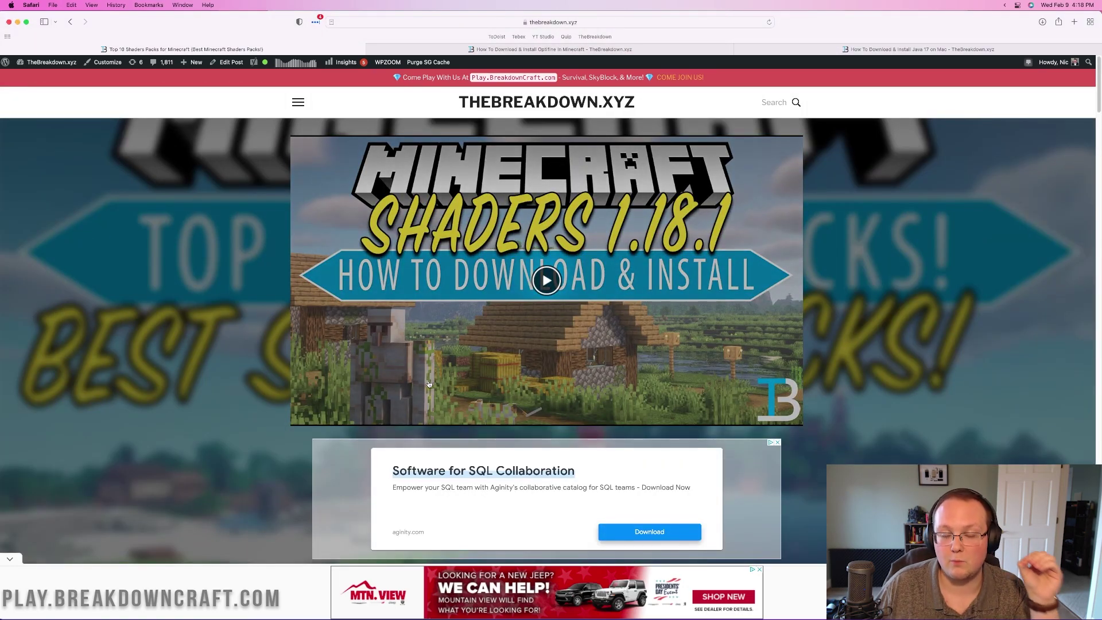
# - Open the Sildur's Vibrant Shaders article from the top 10 list and follow its download link to the official Sildur's Shaders downloads page
pyautogui.scroll(-10, 429, 384)
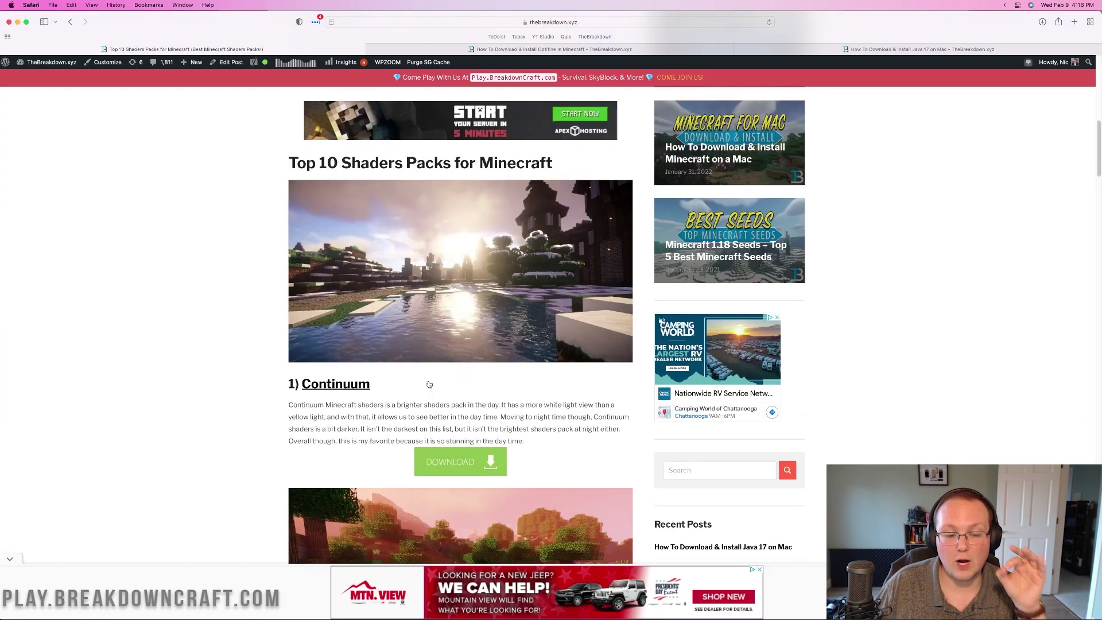
pyautogui.scroll(-7, 429, 384)
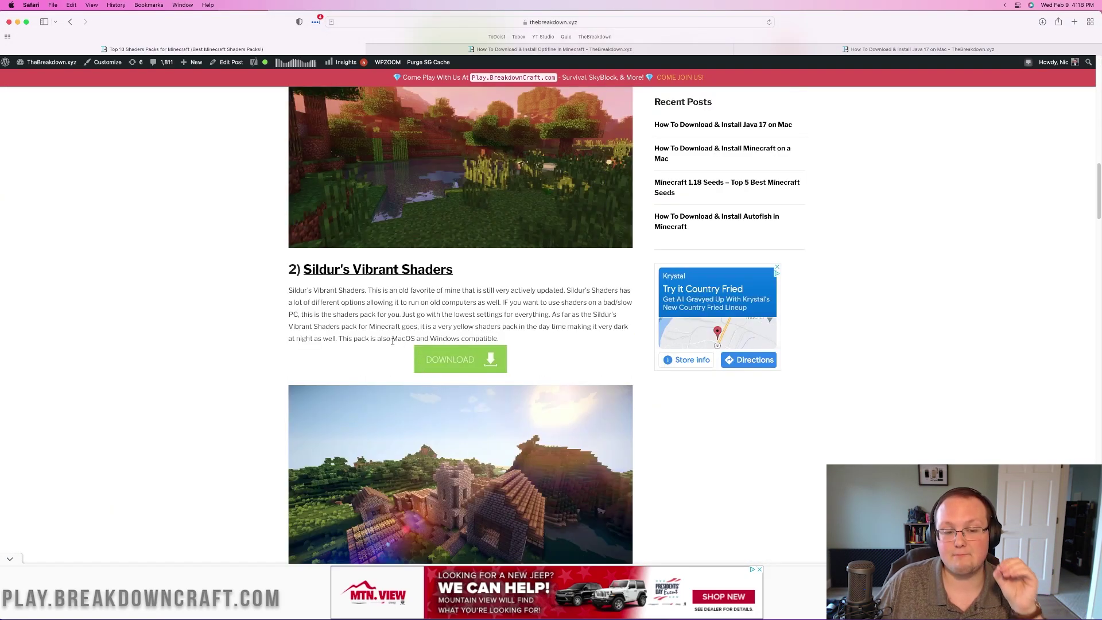
pyautogui.click(445, 360)
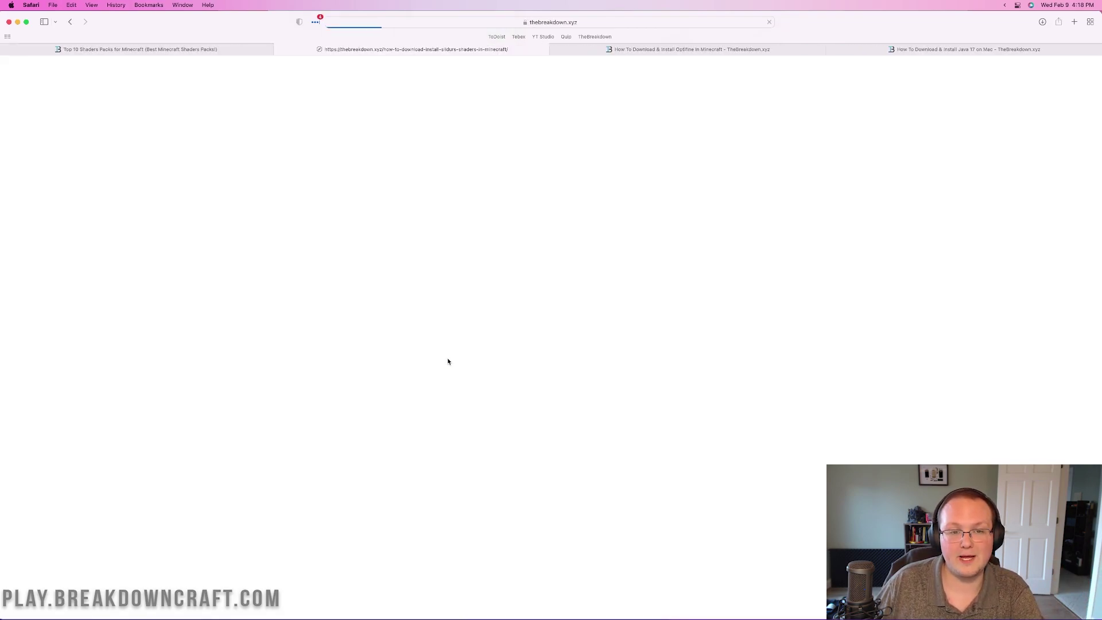
pyautogui.scroll(-7, 450, 356)
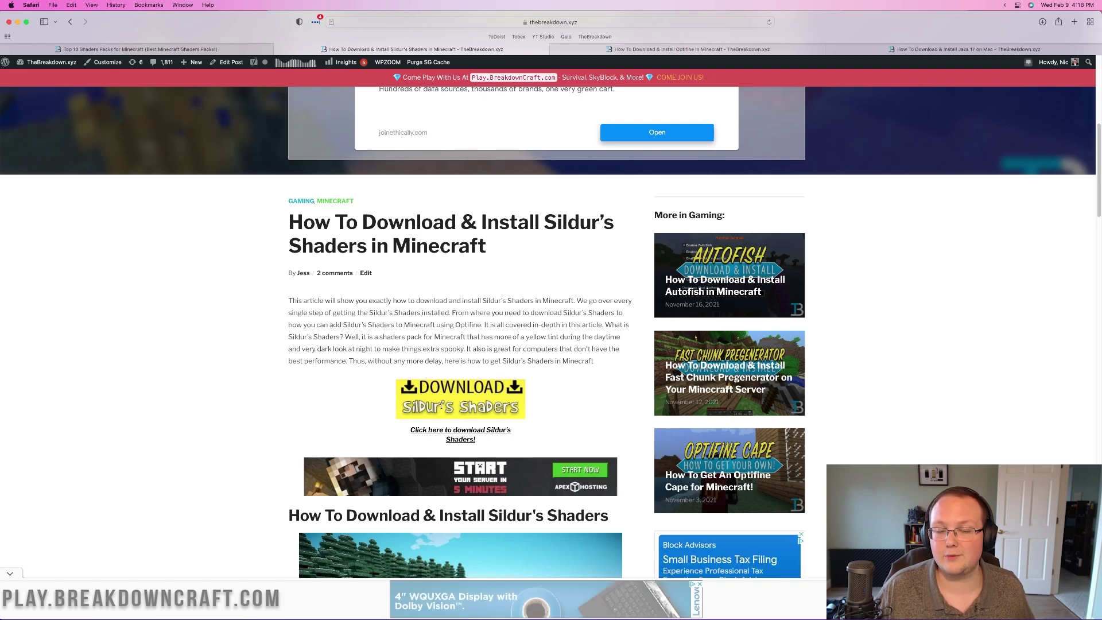
pyautogui.click(443, 406)
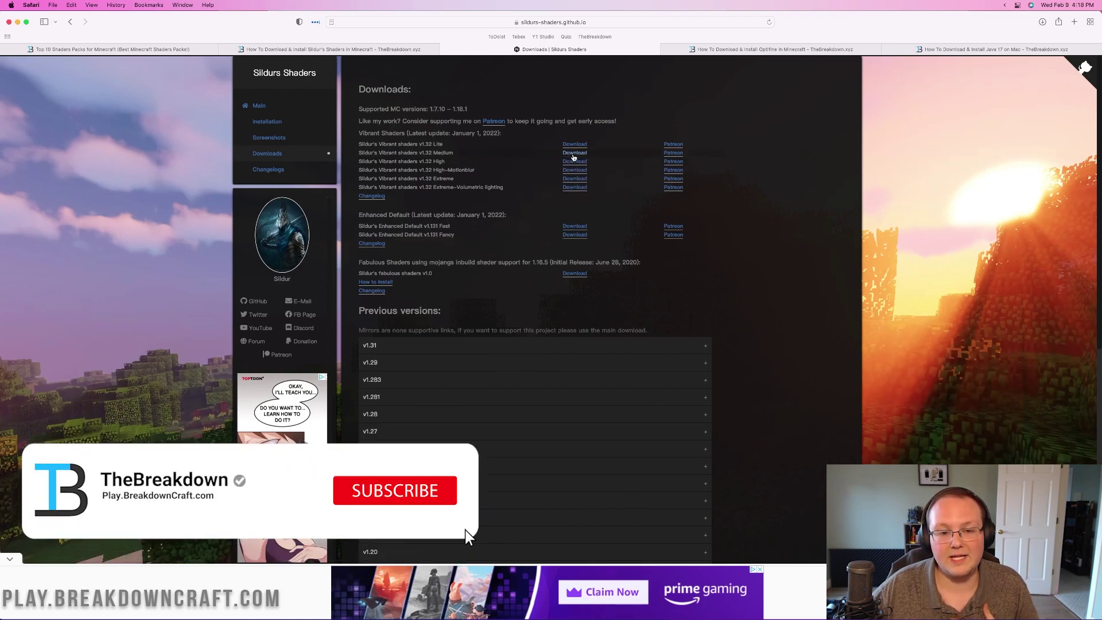
# - Follow the Sildur's Vibrant shaders v1.32 Medium download, skip the advertisement, and download the recent Minecraft 1.18 file from CurseForge
pyautogui.click(573, 153)
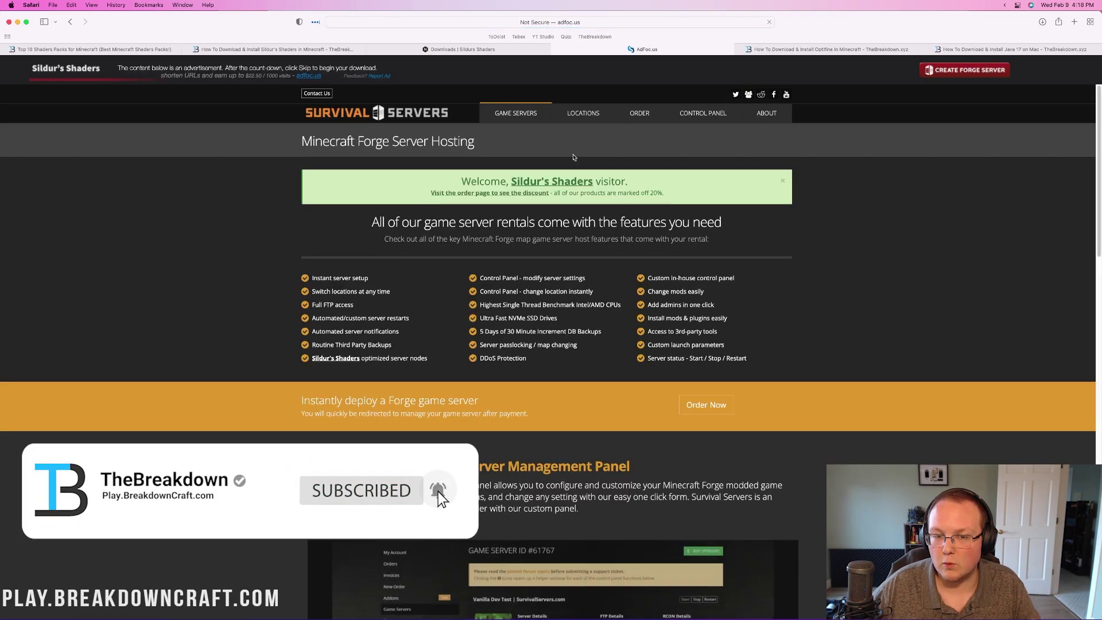
pyautogui.moveTo(590, 106)
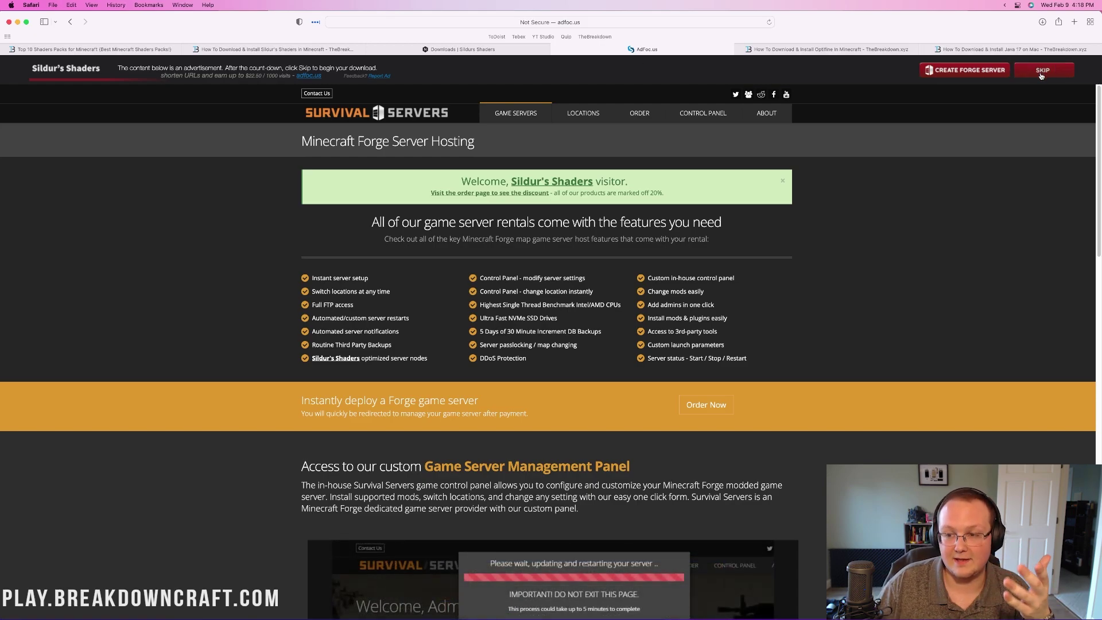
pyautogui.click(1042, 70)
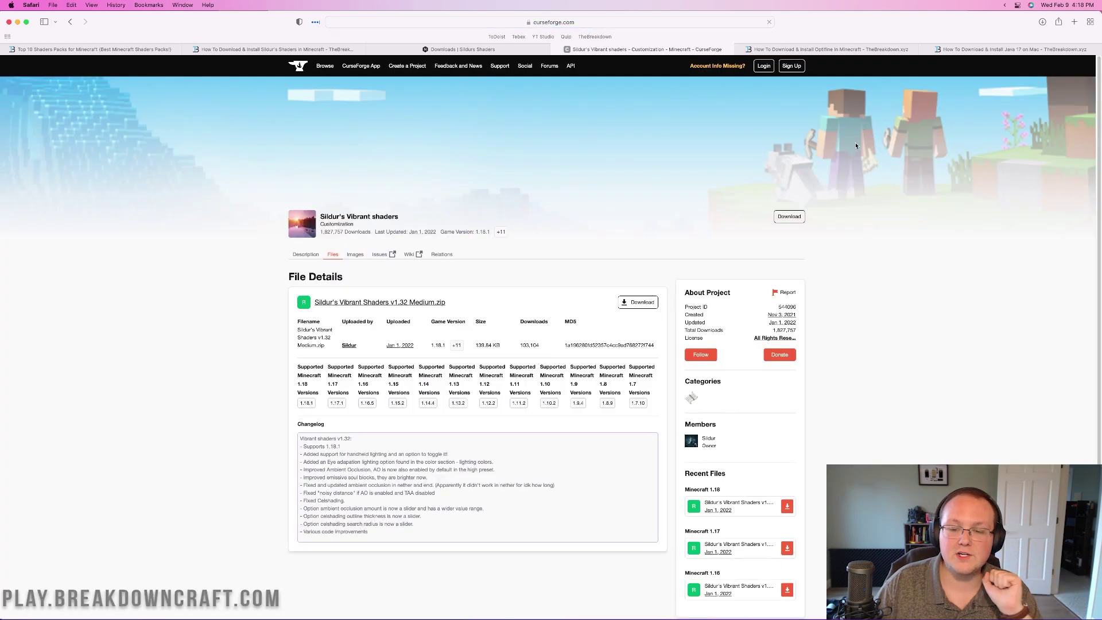
pyautogui.scroll(-5, 852, 177)
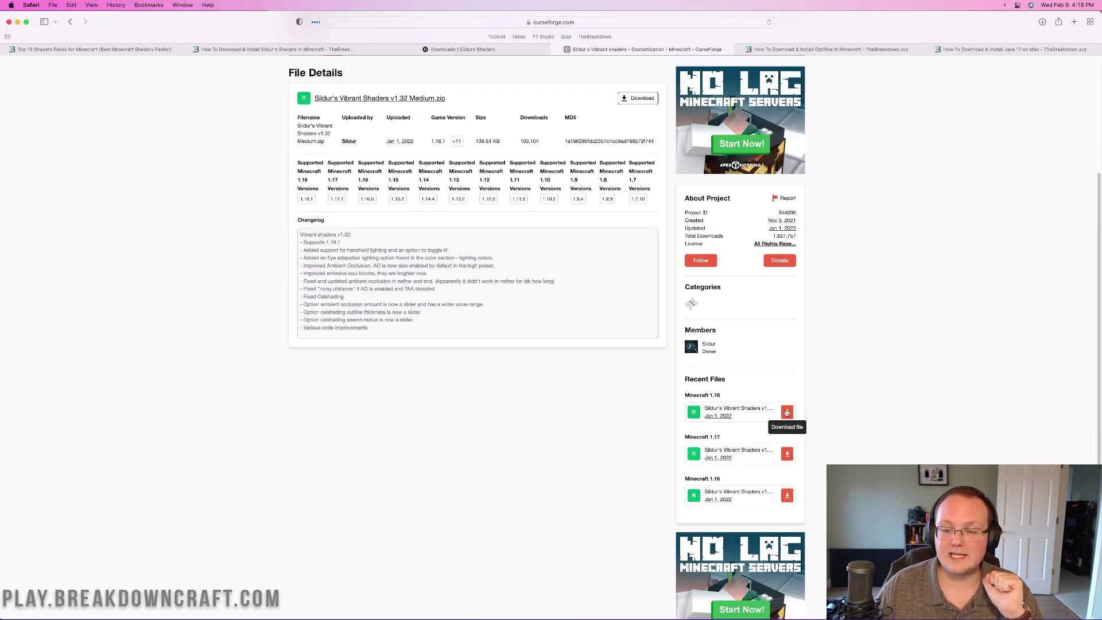
pyautogui.click(787, 412)
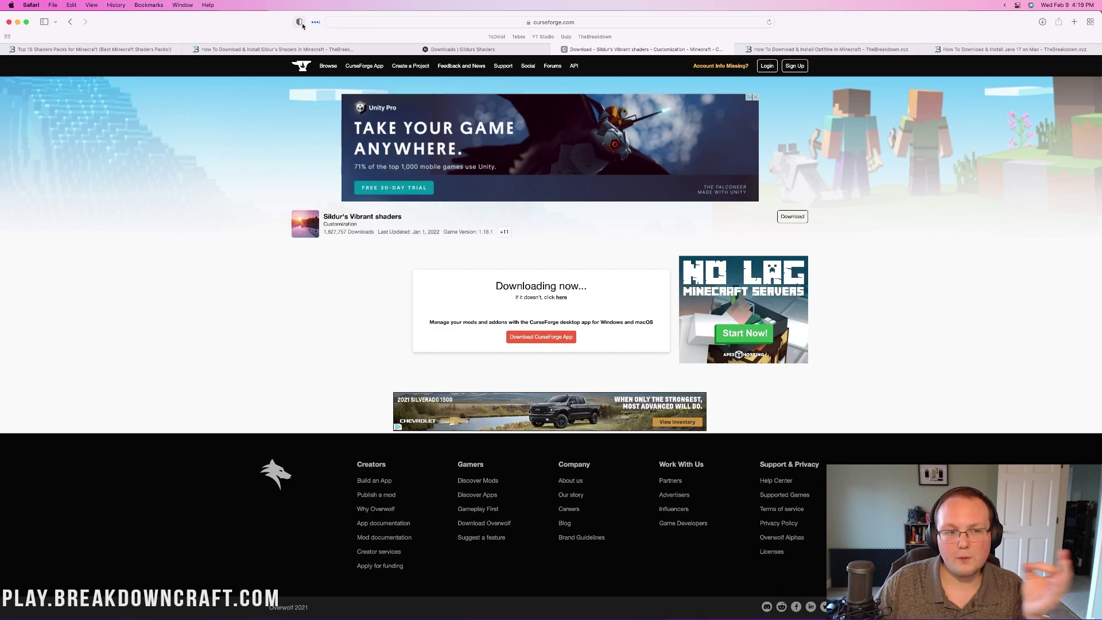
# - Return to the Top 10 Shaders Packs article and open the download article for Chocapic13's Shaders Pack
pyautogui.click(138, 49)
pyautogui.scroll(-8, 321, 230)
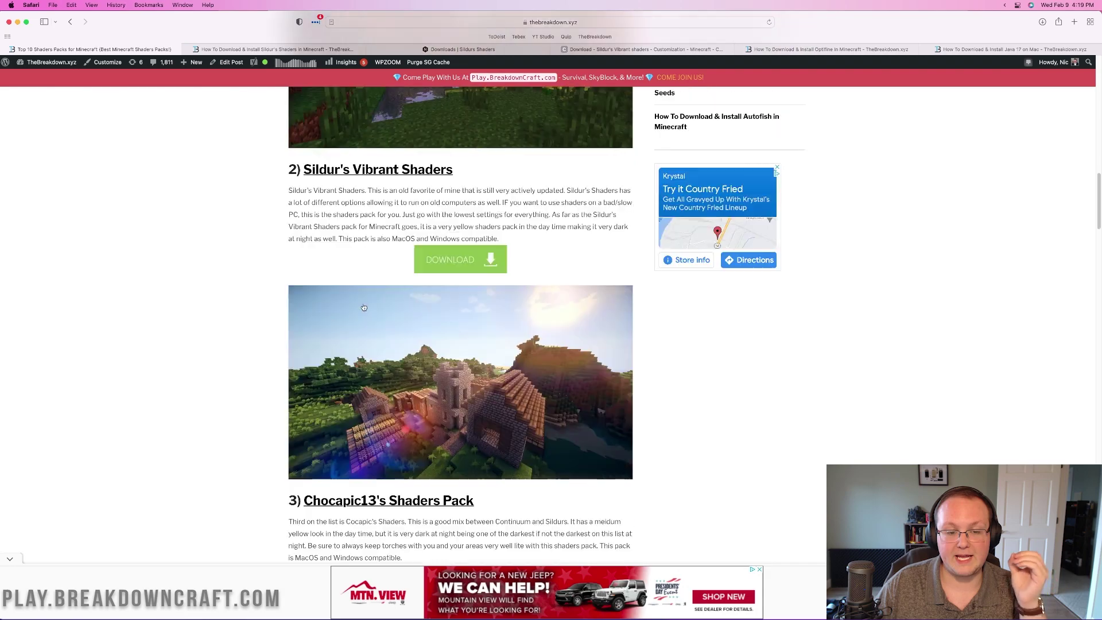
pyautogui.scroll(4, 377, 301)
pyautogui.scroll(-2, 378, 301)
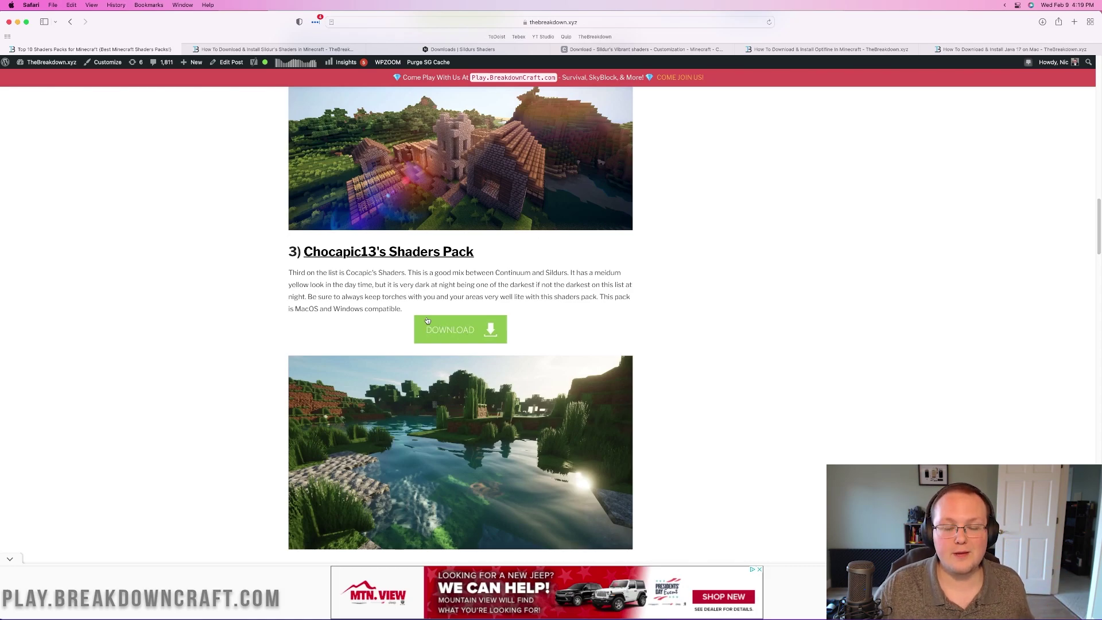
pyautogui.click(427, 320)
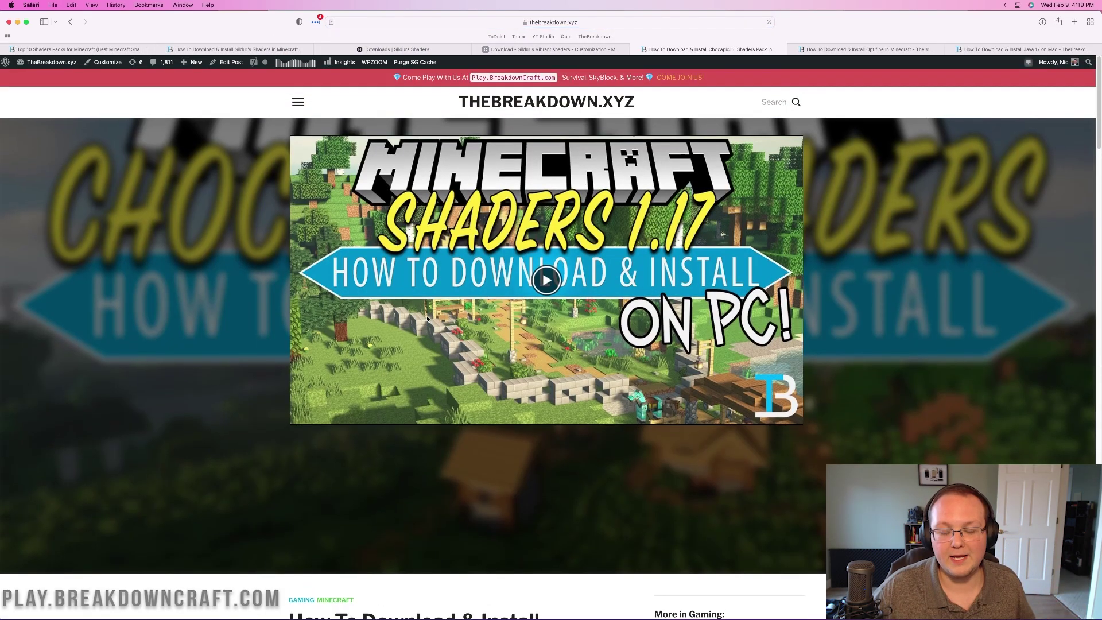
# - Follow the article's Chocapic13' Shaders download link to CurseForge and download the Chocapic13 V9 file for Minecraft 1.16
pyautogui.scroll(-10, 427, 319)
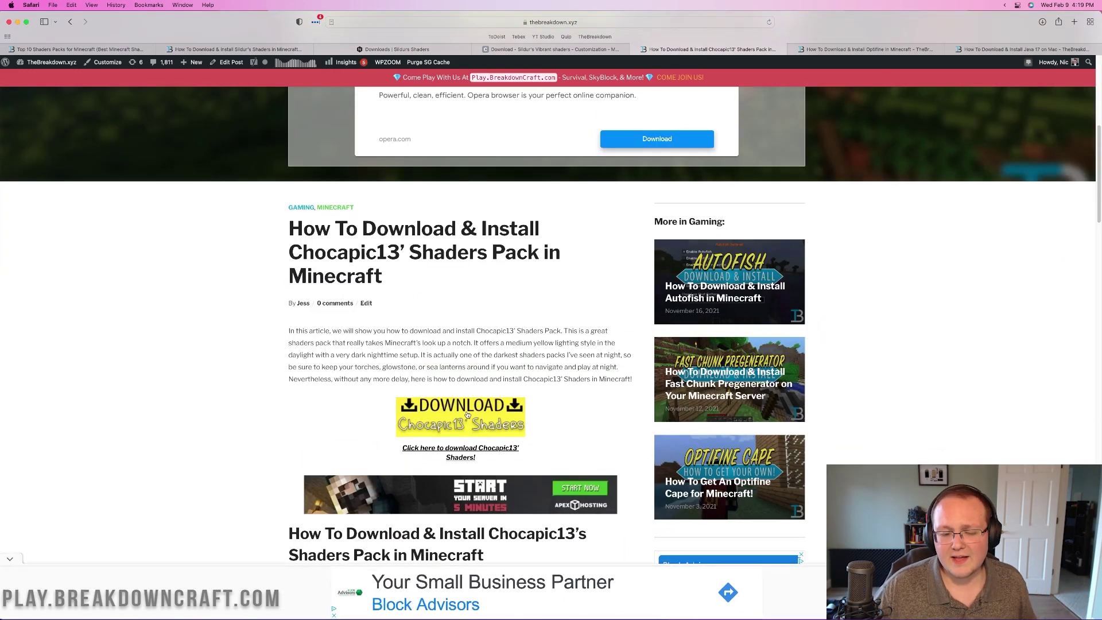
pyautogui.click(468, 414)
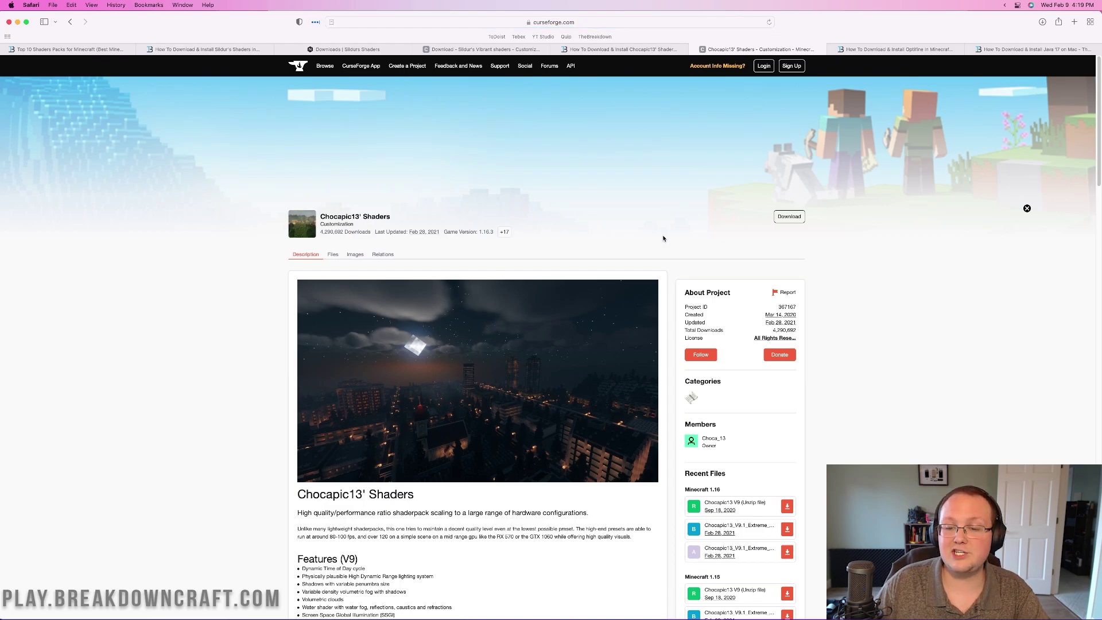
pyautogui.scroll(-5, 753, 310)
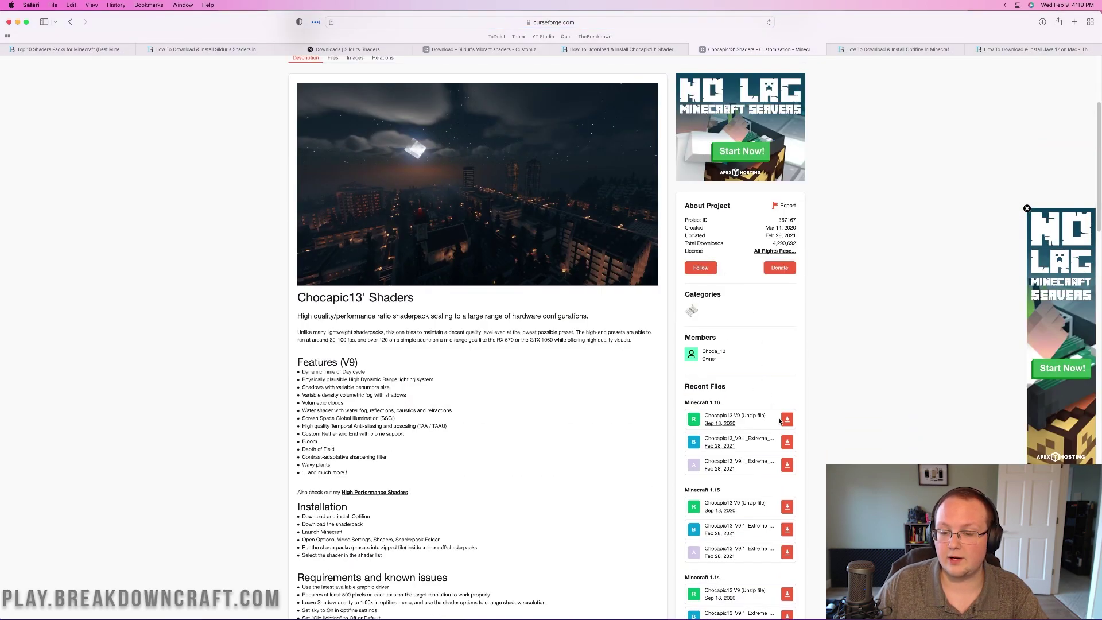
pyautogui.click(785, 419)
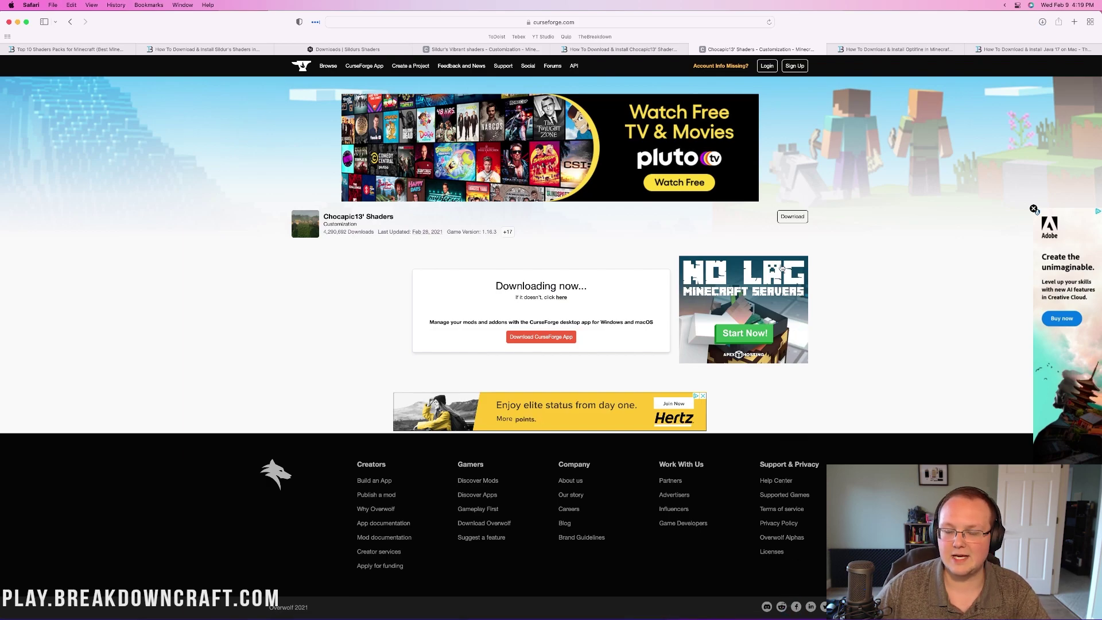
# - Open the OptiFine article, follow its download link to the official site, and download OptiFine 1.18.1 HD U H4 through the mirror
pyautogui.click(856, 52)
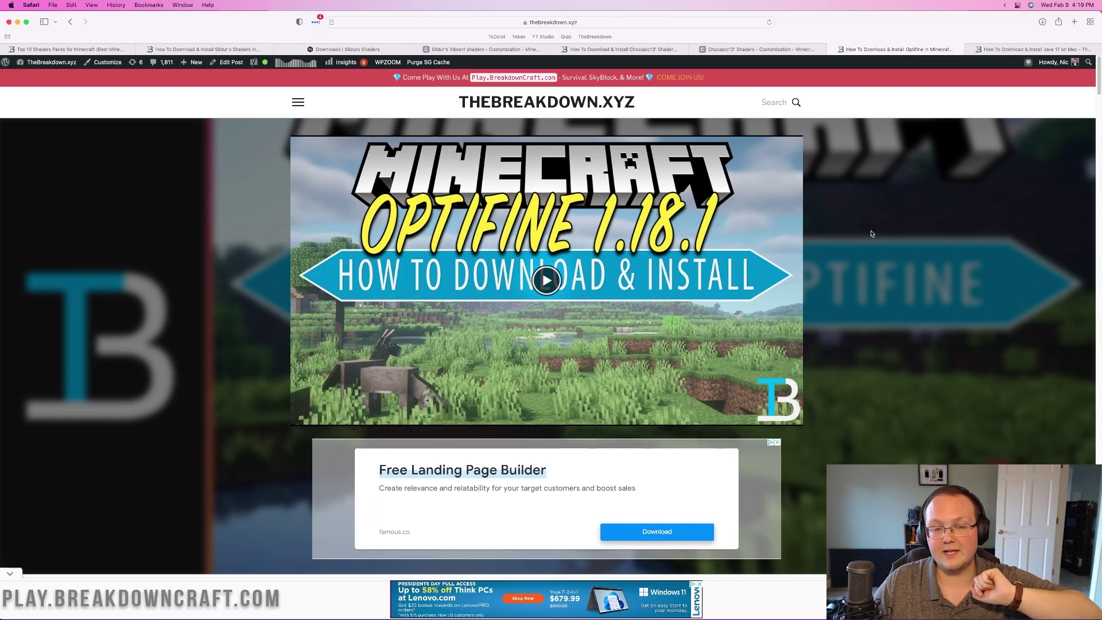
pyautogui.scroll(-3, 872, 233)
pyautogui.scroll(-10, 872, 233)
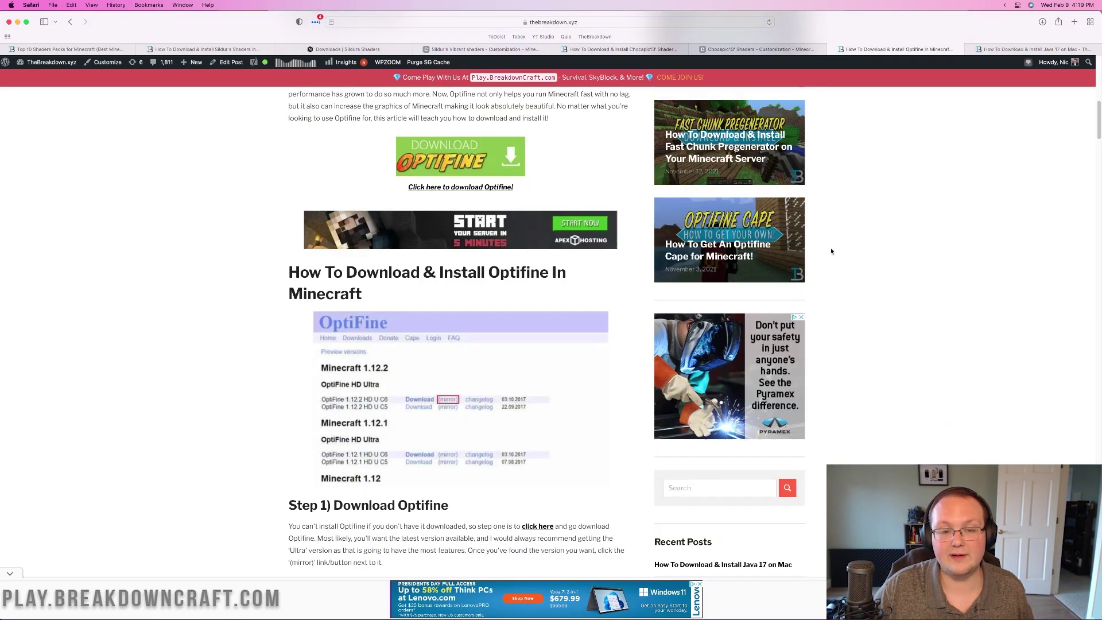
pyautogui.click(445, 156)
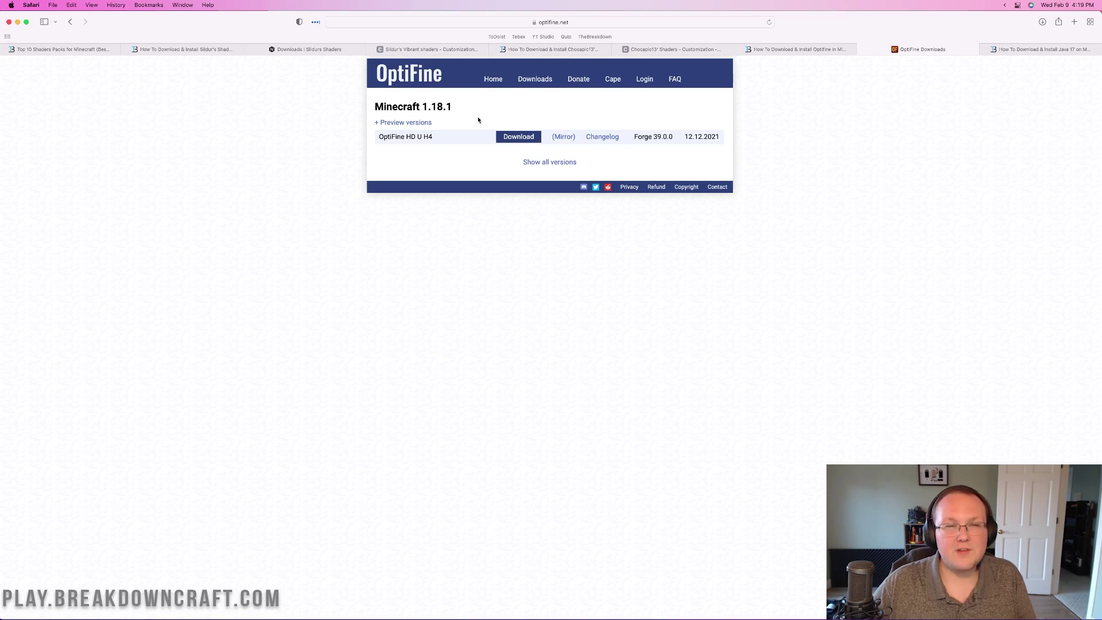
pyautogui.moveTo(455, 108); pyautogui.dragTo(376, 105)
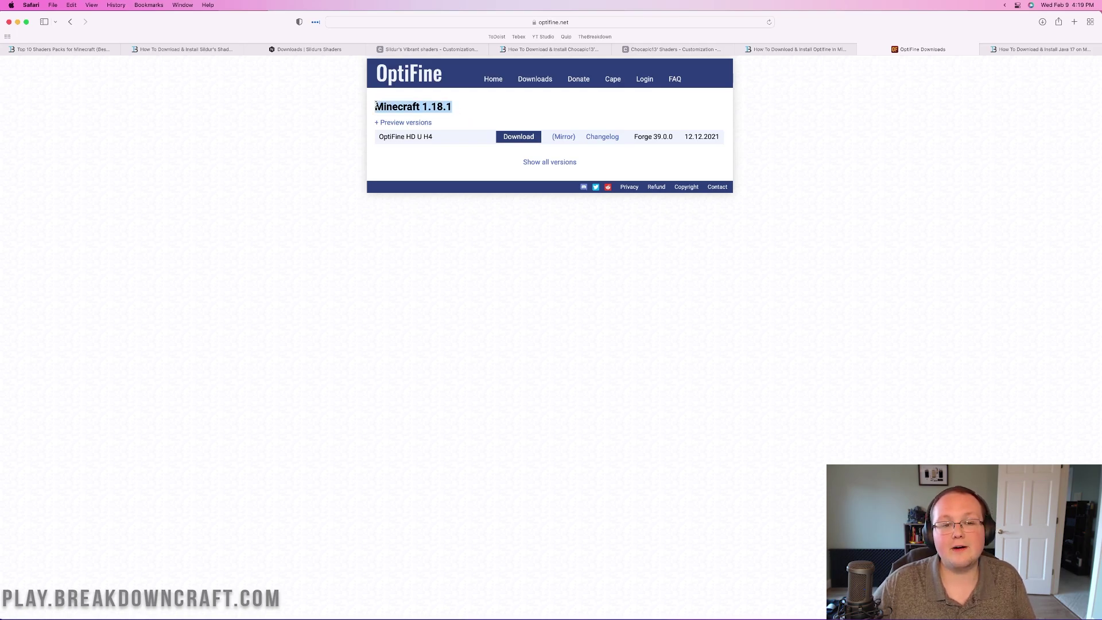
pyautogui.click(464, 108)
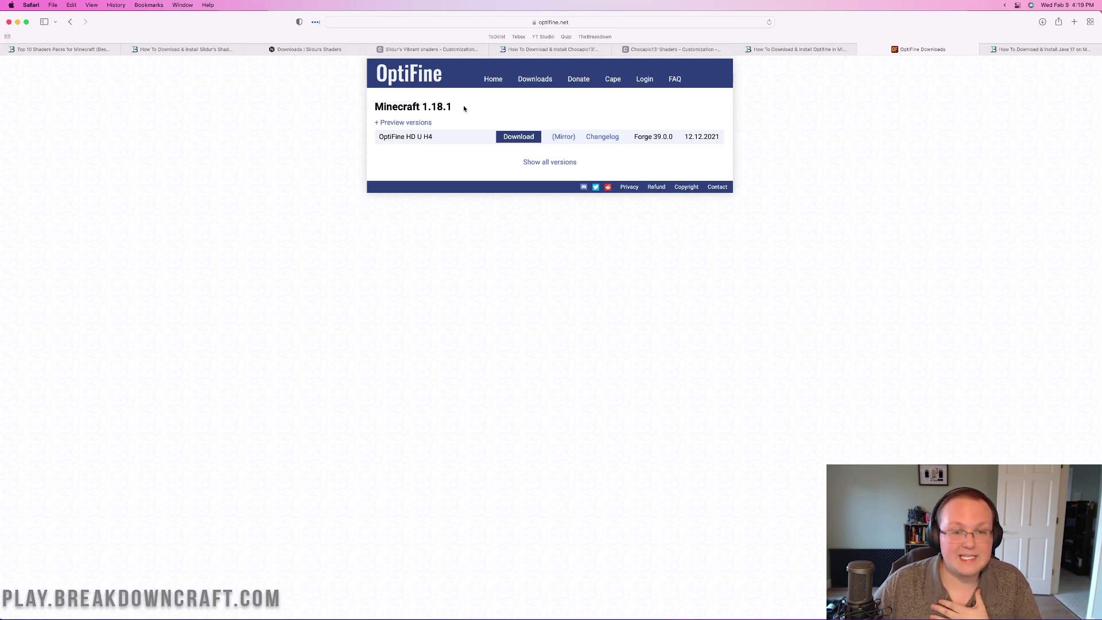
pyautogui.click(564, 139)
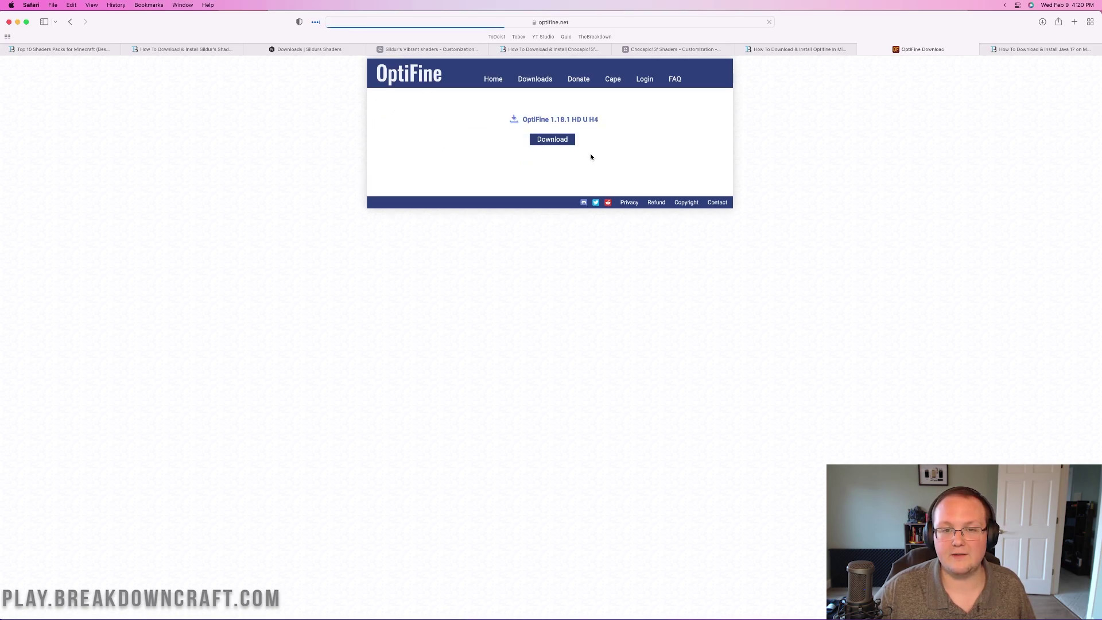
pyautogui.click(555, 141)
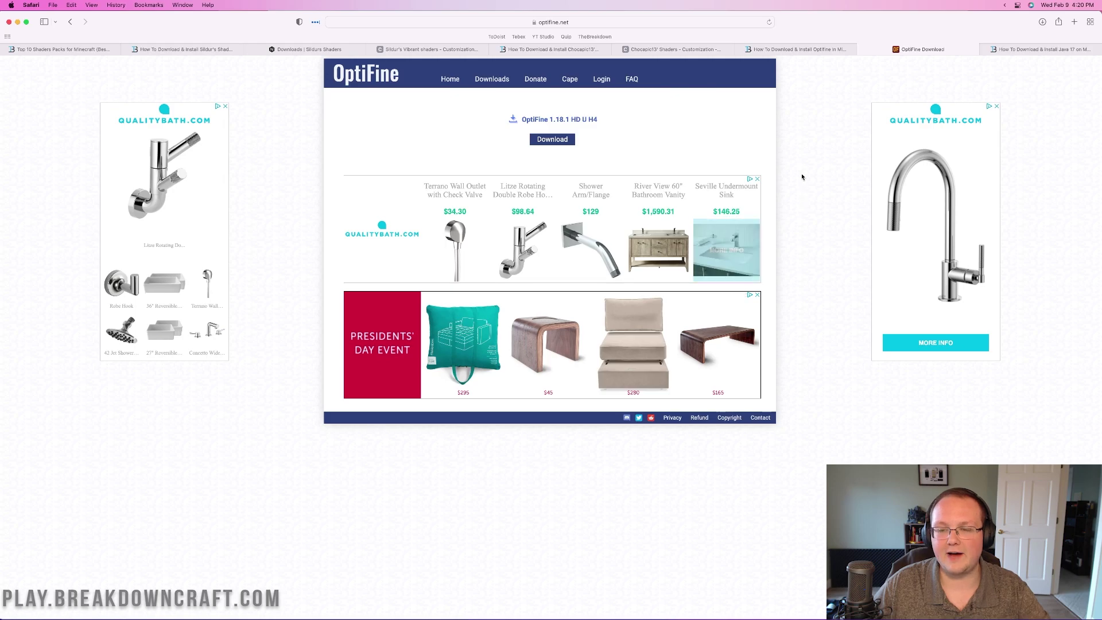
# - Minimize Safari and move the OptiFine jar, the Chocapic13_V9 folder and the shaders folder from Downloads onto the desktop
pyautogui.hotkey('ctrl', 'Tab')
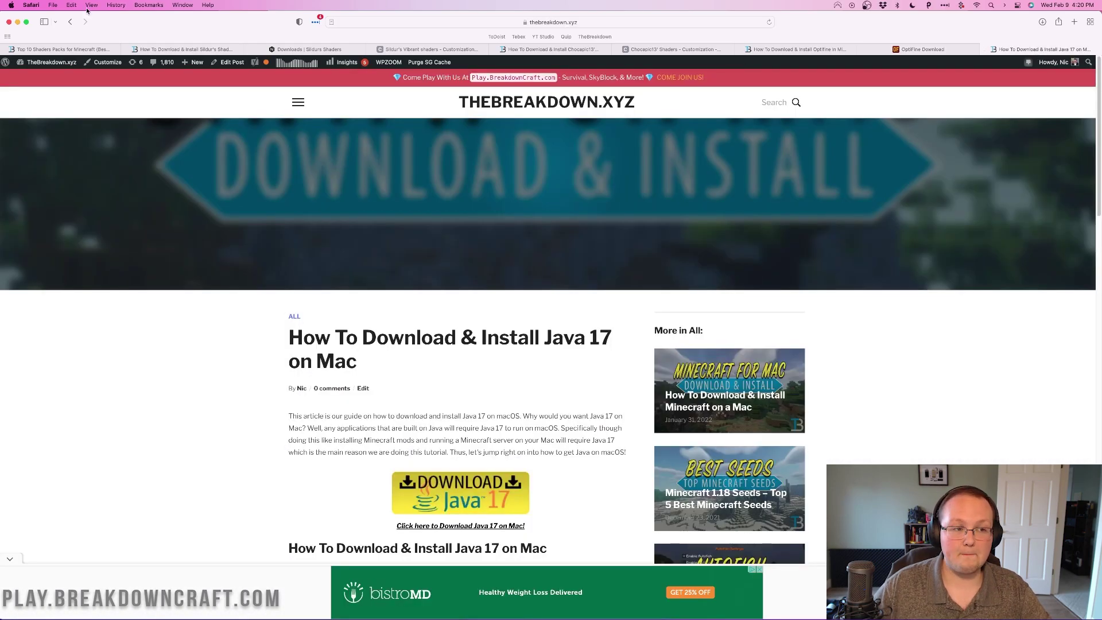
pyautogui.click(18, 22)
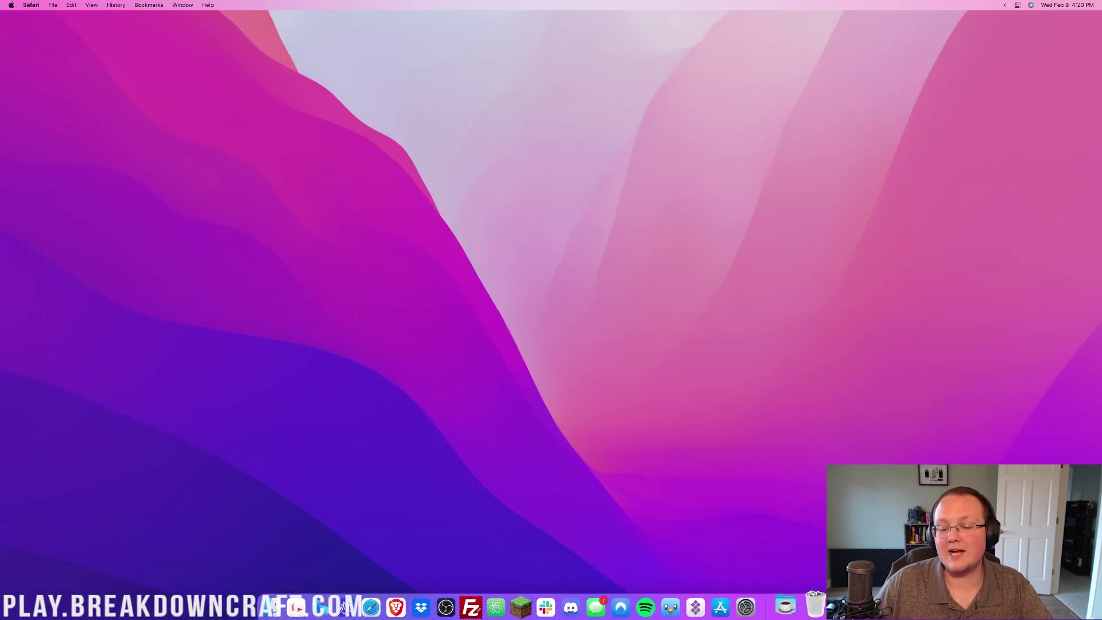
pyautogui.click(786, 610)
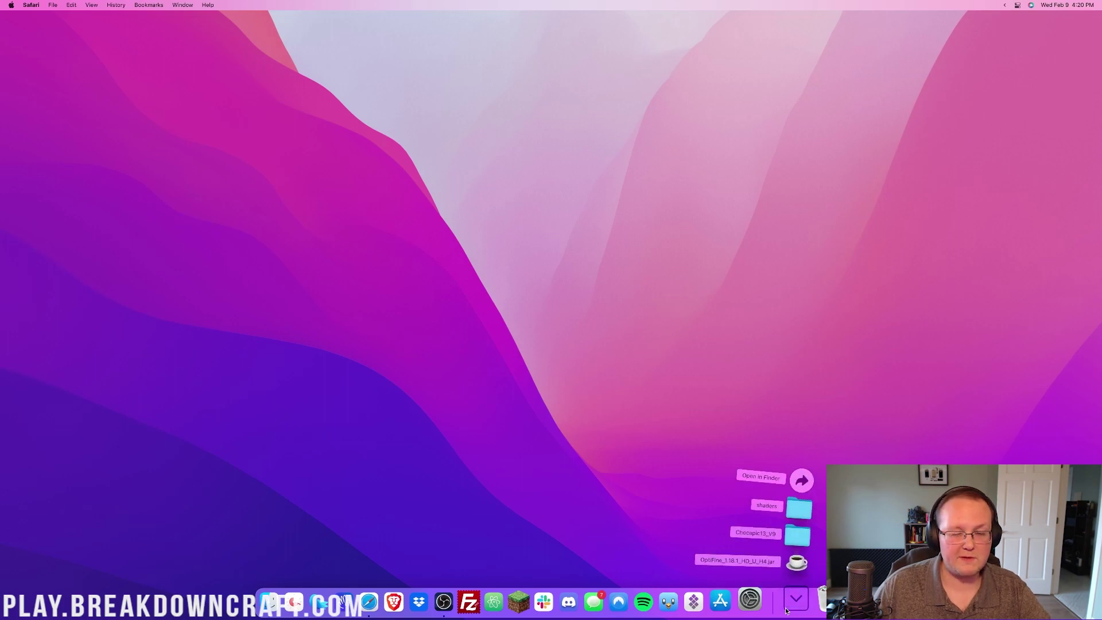
pyautogui.moveTo(796, 569); pyautogui.dragTo(443, 123)
pyautogui.click(800, 603)
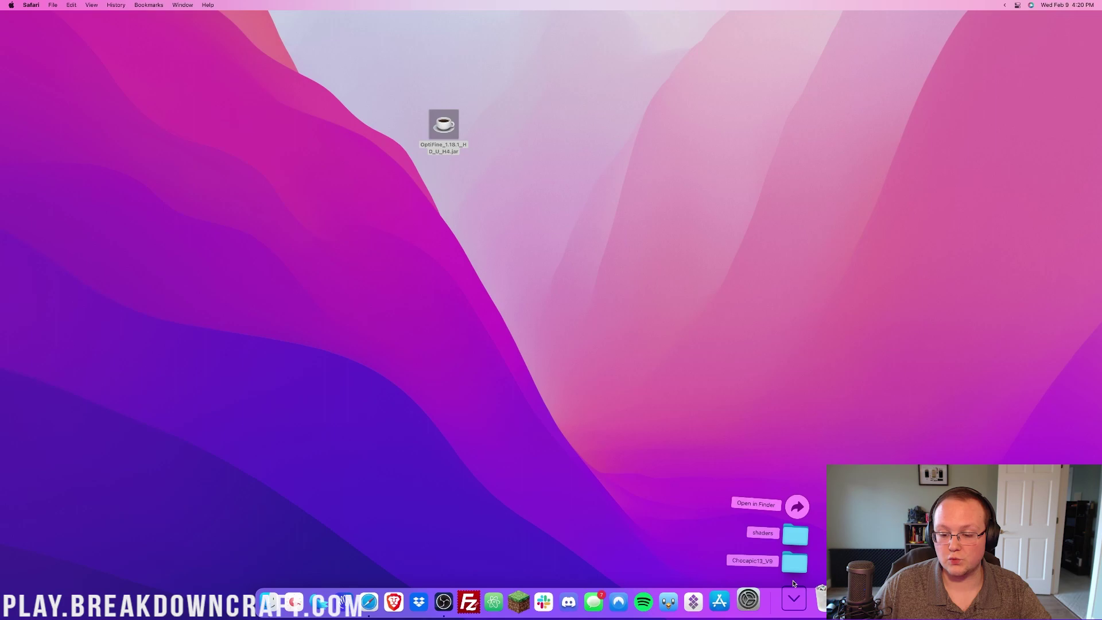
pyautogui.moveTo(794, 532); pyautogui.dragTo(512, 113)
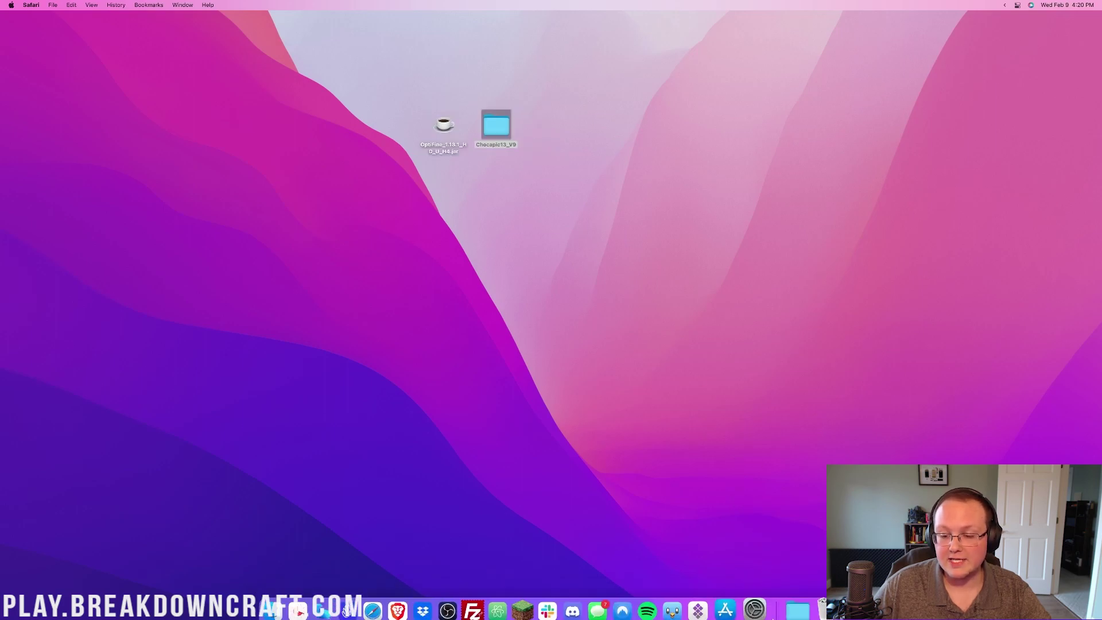
pyautogui.click(793, 601)
pyautogui.moveTo(796, 561); pyautogui.dragTo(596, 134)
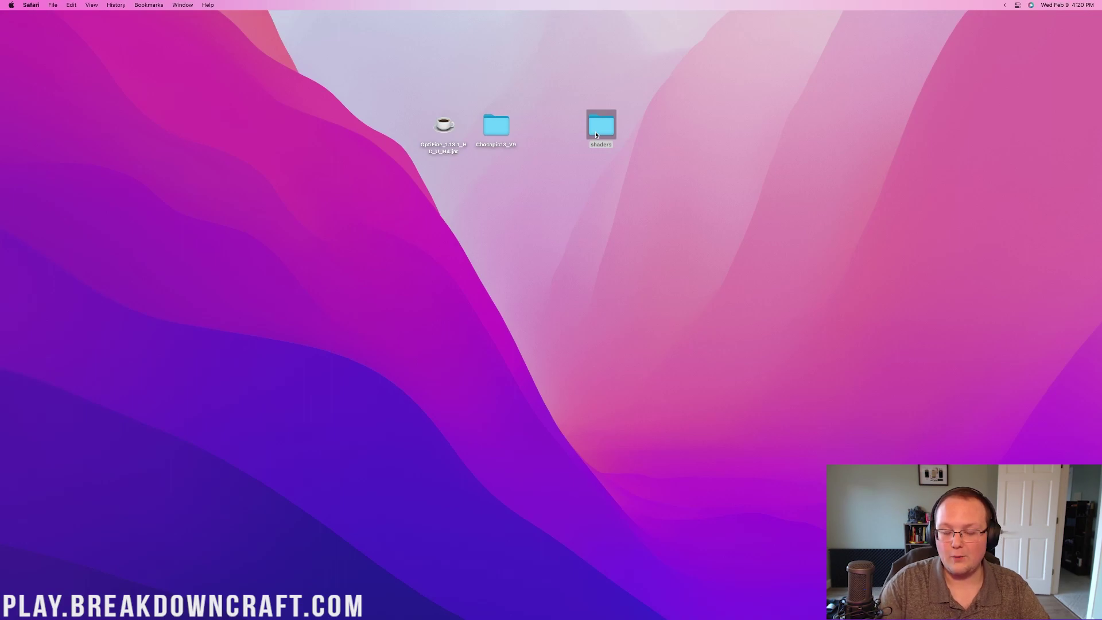
# - Rename the shaders folder on the desktop as Sildurs and place it next to the Chocapic13_V9 folder
pyautogui.click(596, 134)
pyautogui.press('Return')
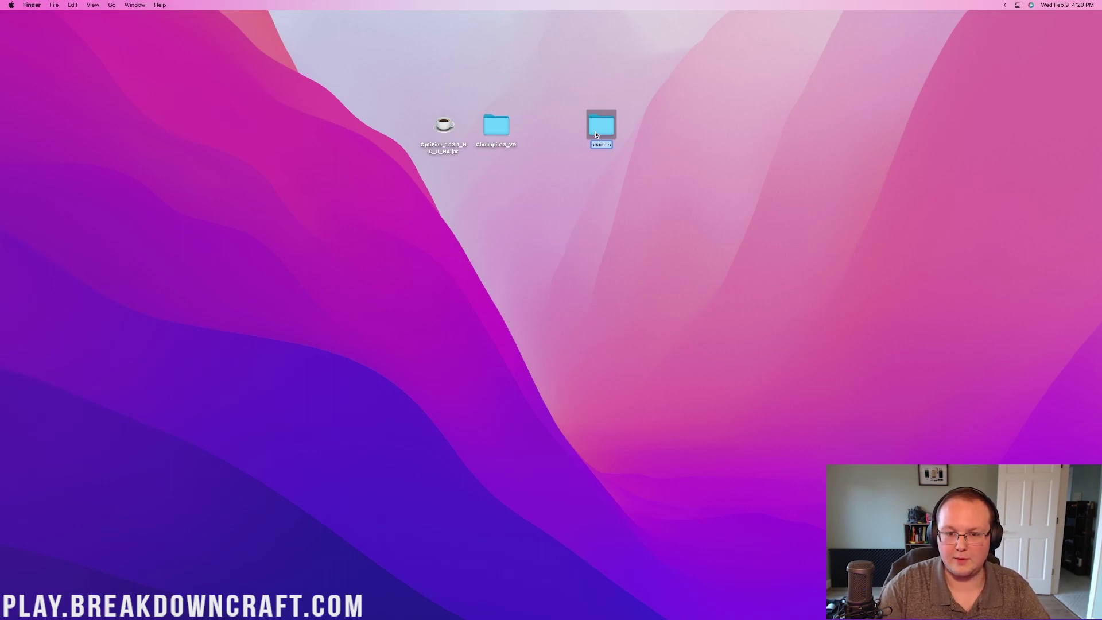
pyautogui.write('sildurs')
pyautogui.press('Return')
pyautogui.moveTo(585, 129); pyautogui.dragTo(533, 130)
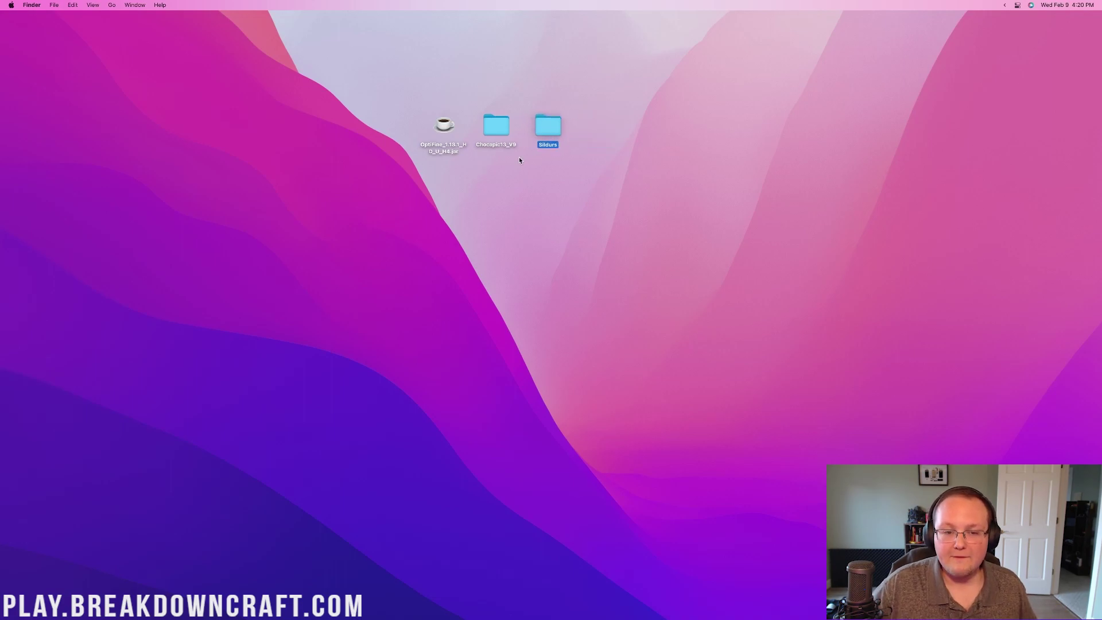
# - Open the OptiFine 1.18.1 jar, allowing the blocked file in the Security & Privacy settings of System Preferences, and close the settings window
pyautogui.doubleClick(447, 151)
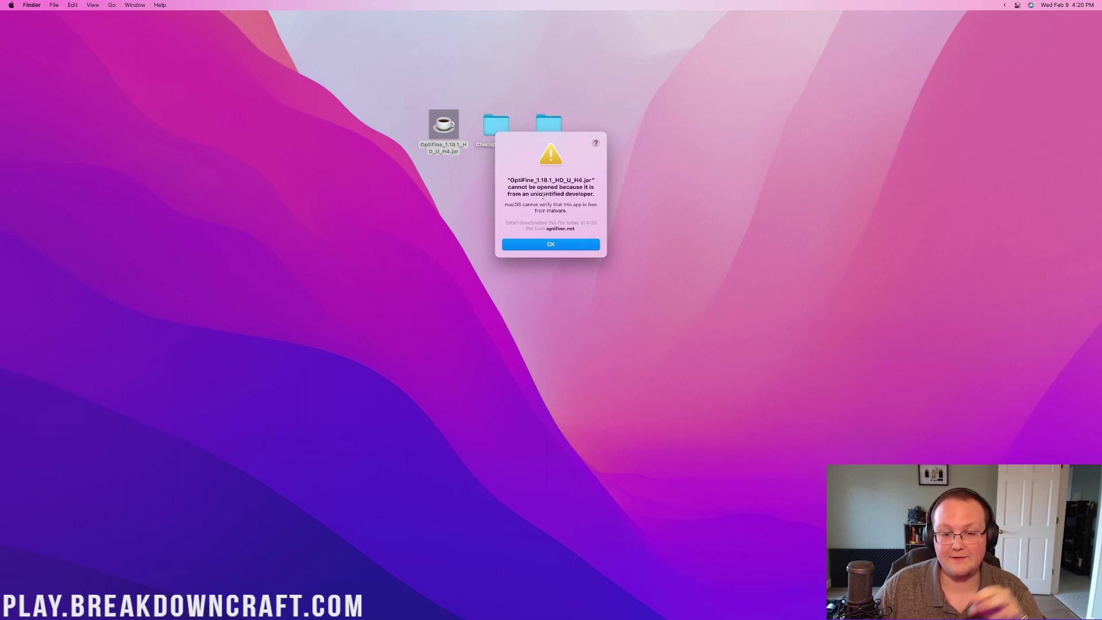
pyautogui.click(565, 246)
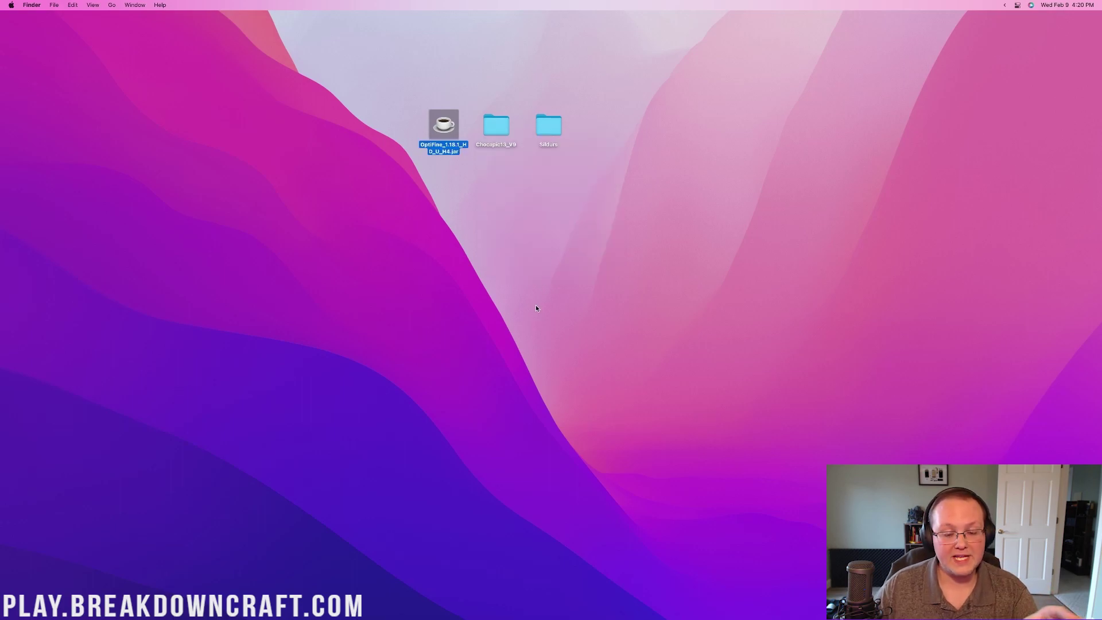
pyautogui.press('super+space')
pyautogui.write('sys')
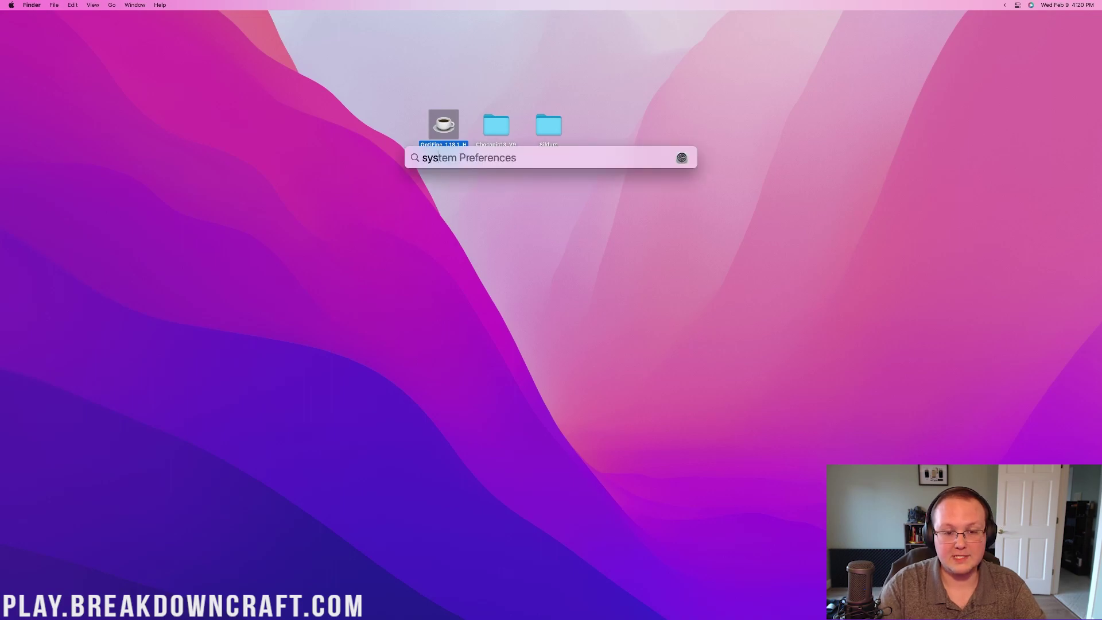
pyautogui.press('Return')
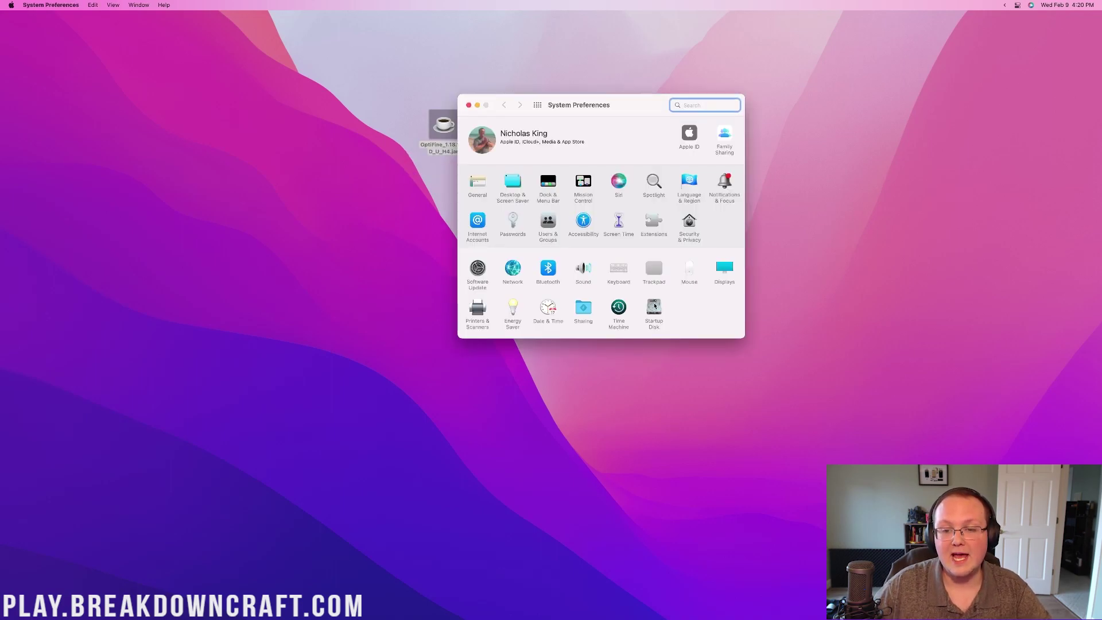
pyautogui.click(689, 227)
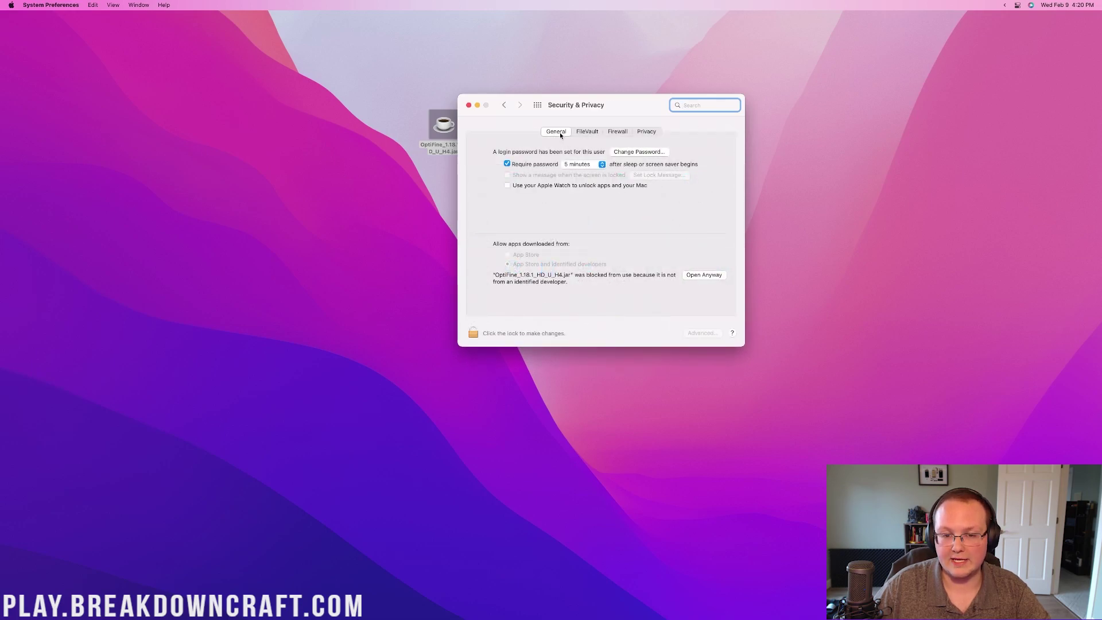
pyautogui.click(702, 276)
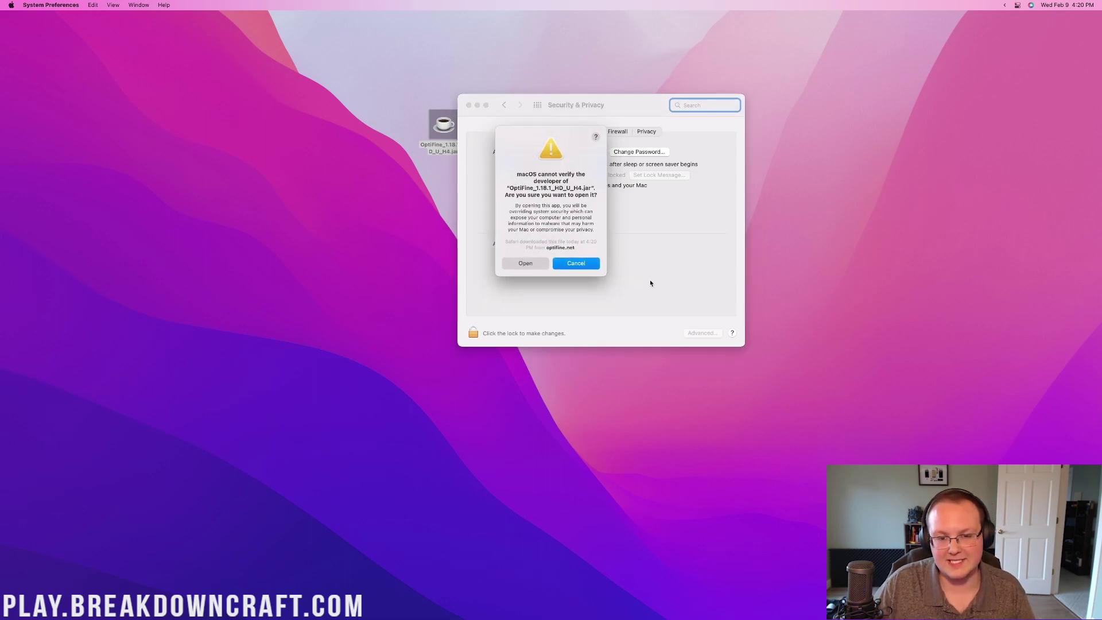
pyautogui.click(526, 263)
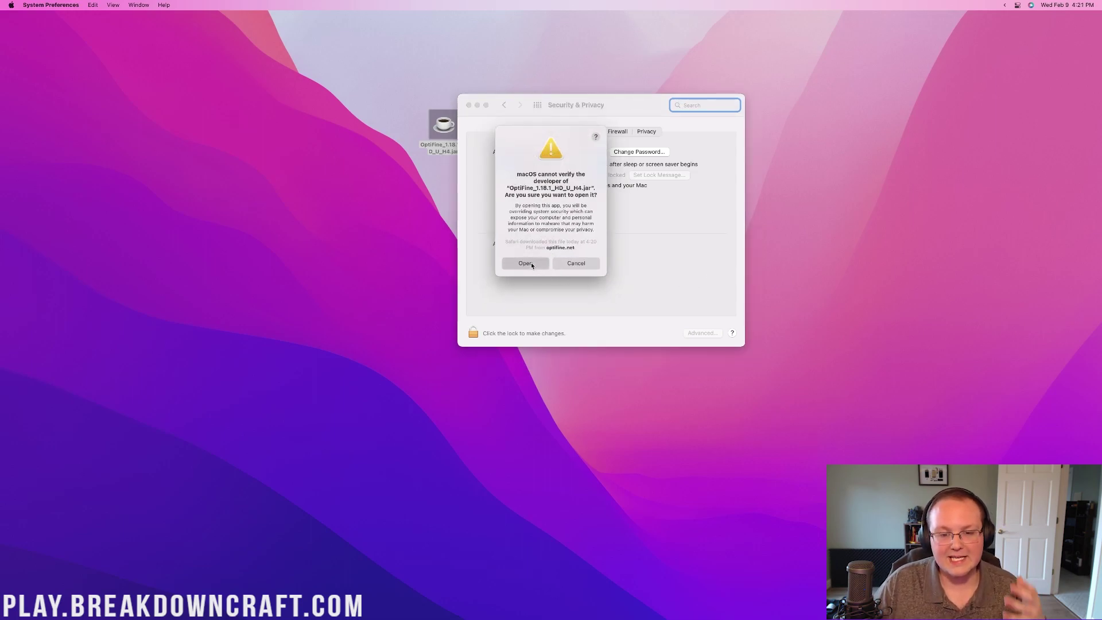
pyautogui.click(469, 107)
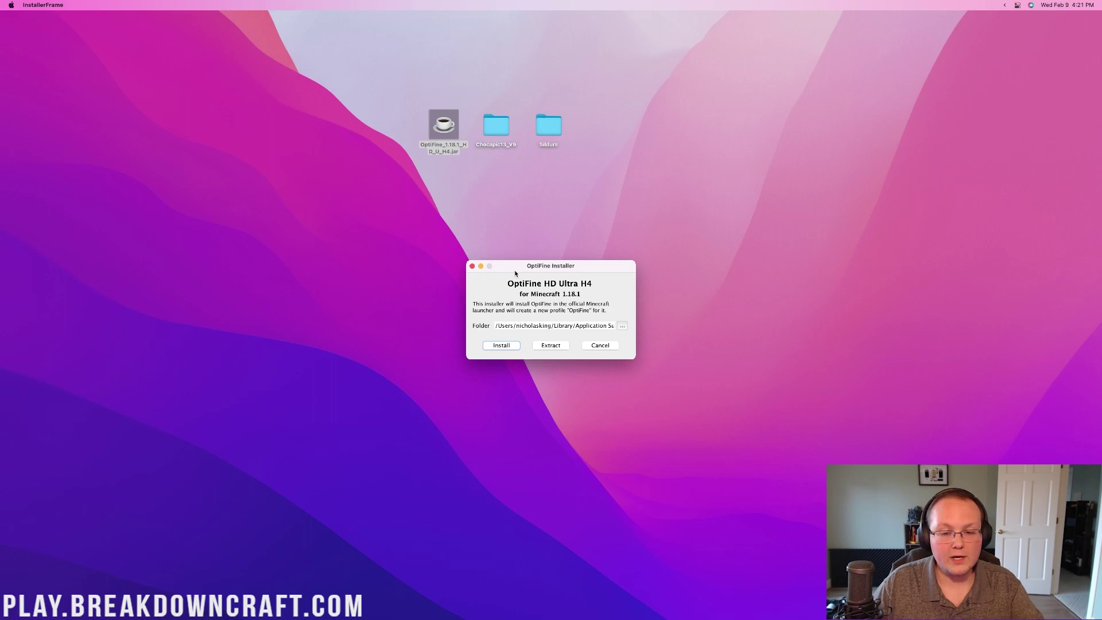
# - Install OptiFine HD Ultra H4 for Minecraft 1.18.1, viewing the Java 17 on Mac article in Safari before closing the installer
pyautogui.click(501, 345)
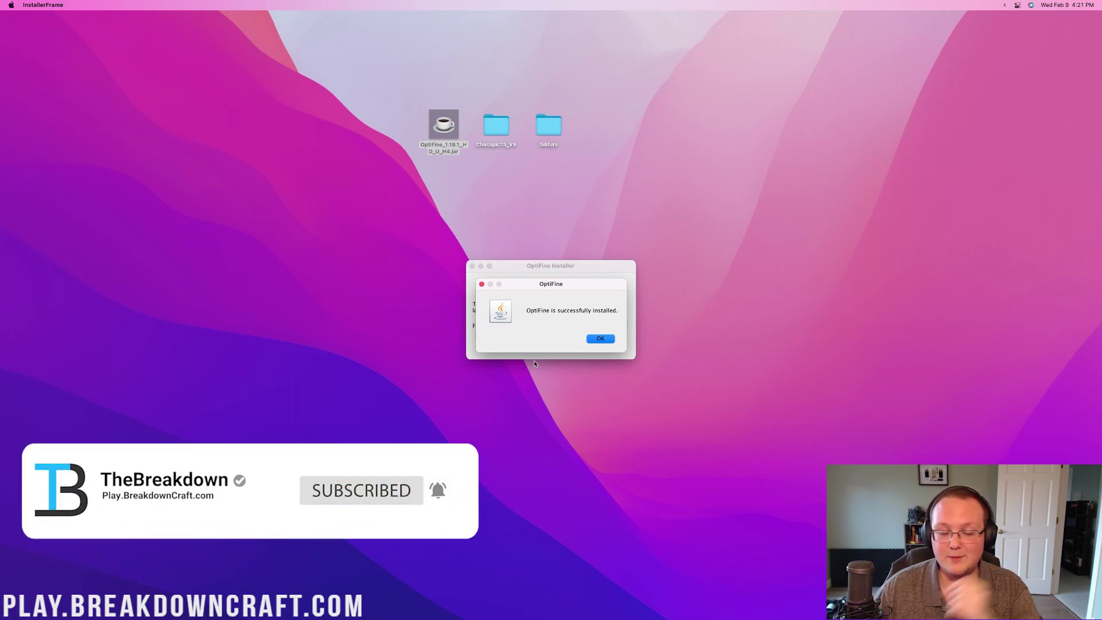
pyautogui.moveTo(546, 603)
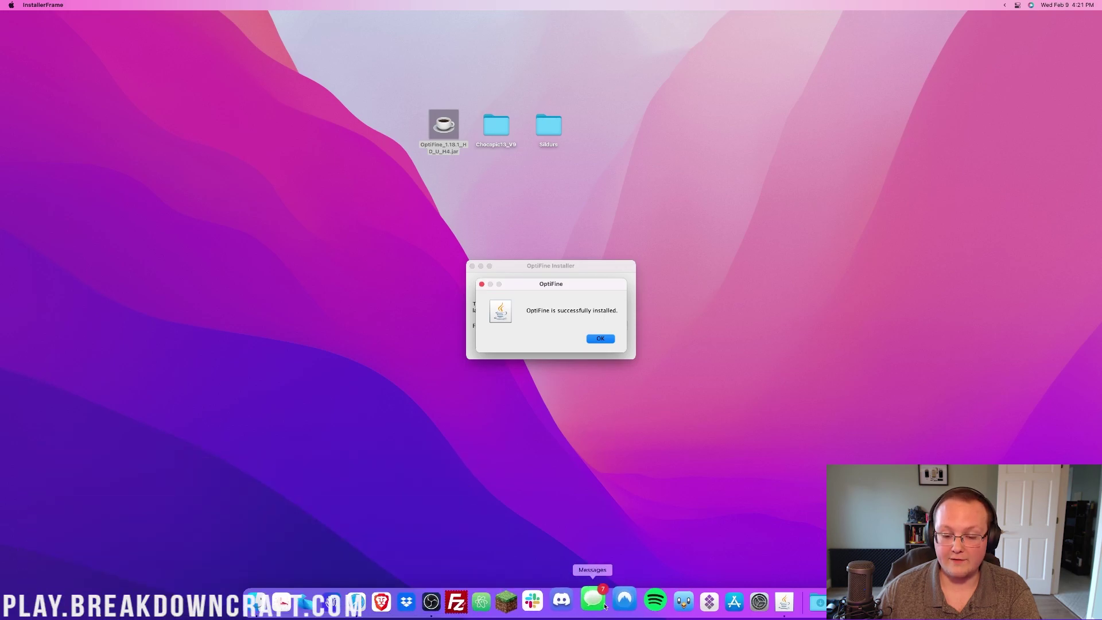
pyautogui.click(361, 600)
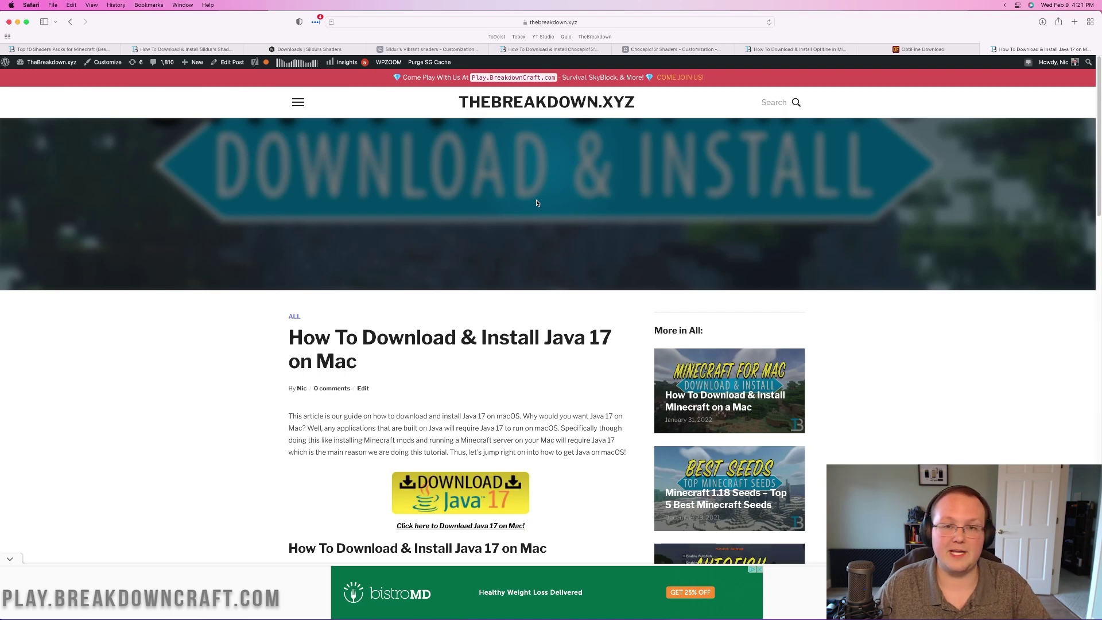
pyautogui.click(17, 23)
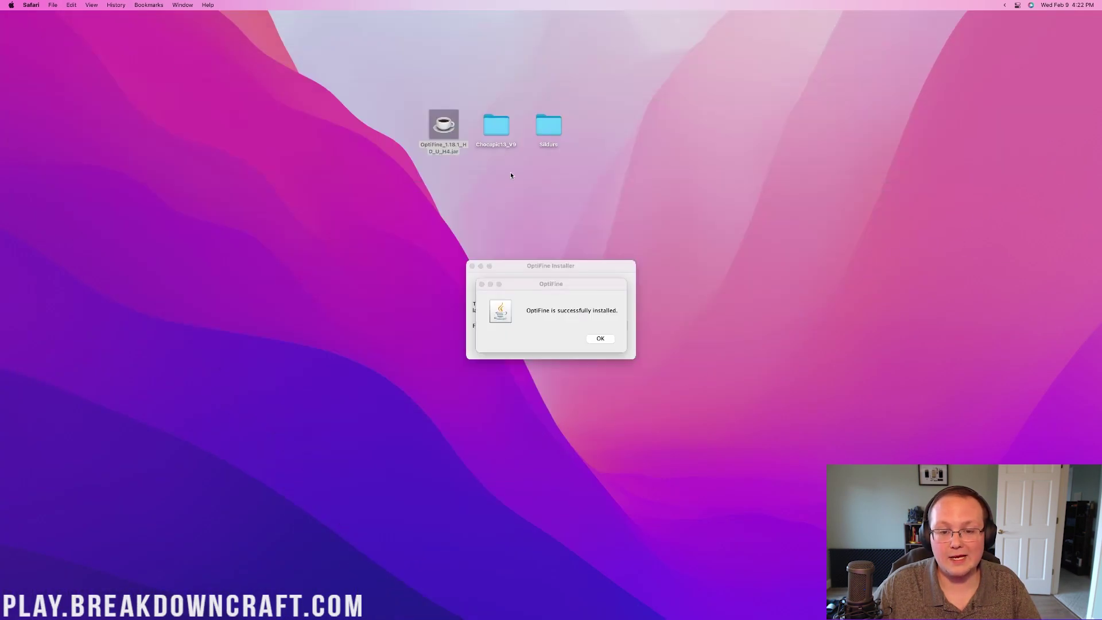
pyautogui.click(600, 338)
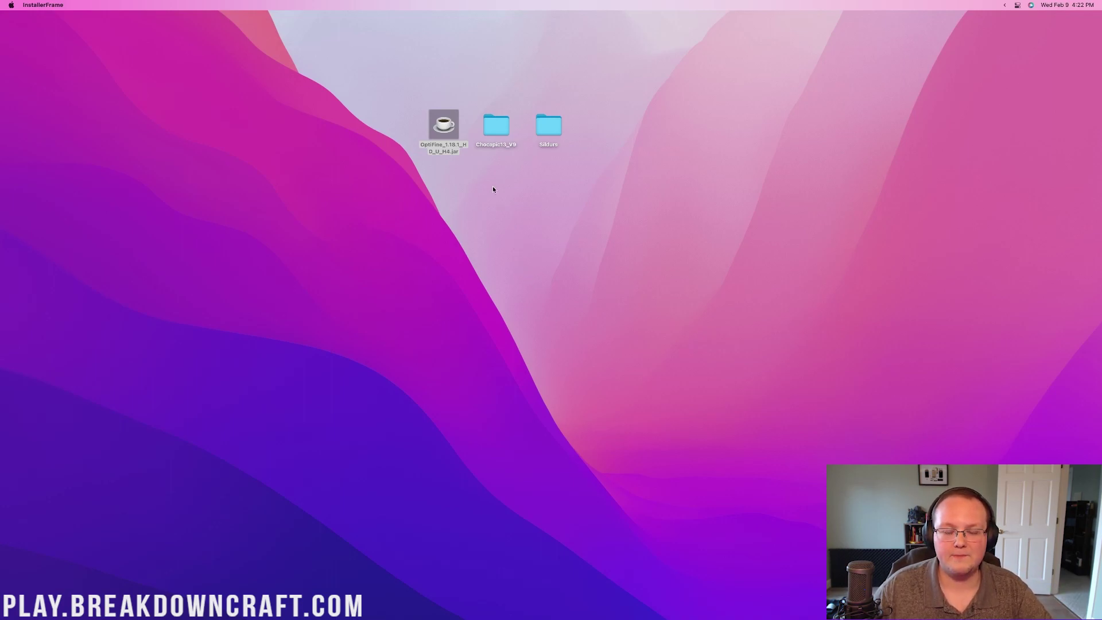
# - Move the OptiFine jar from the desktop to the Trash and open the Minecraft Launcher
pyautogui.click(454, 130)
pyautogui.press('Right')
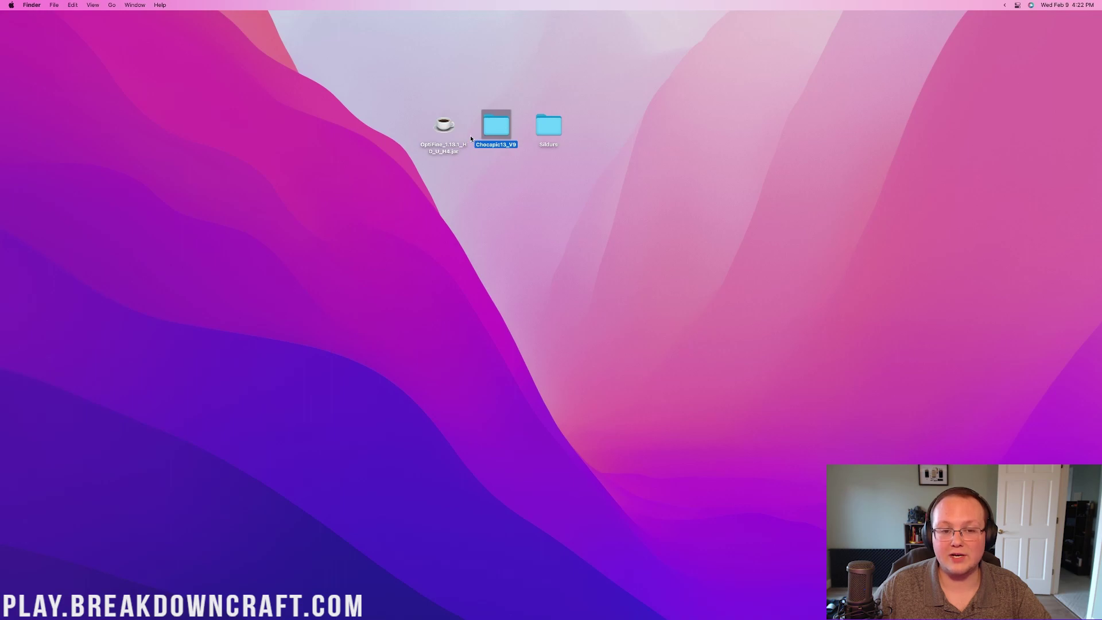
pyautogui.moveTo(445, 128); pyautogui.dragTo(816, 598)
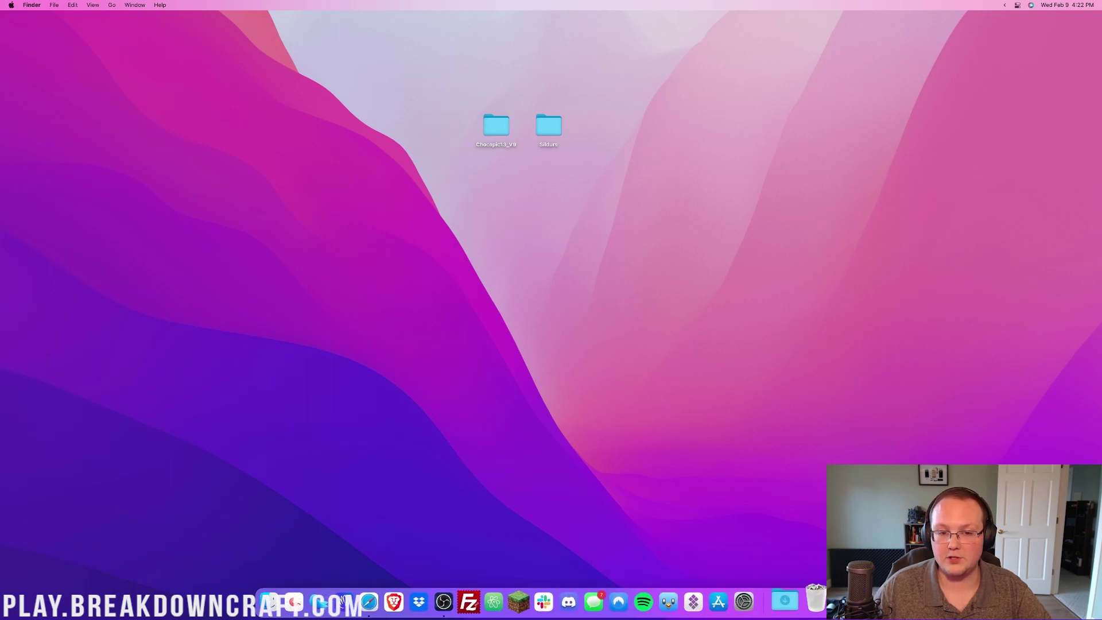
pyautogui.click(524, 603)
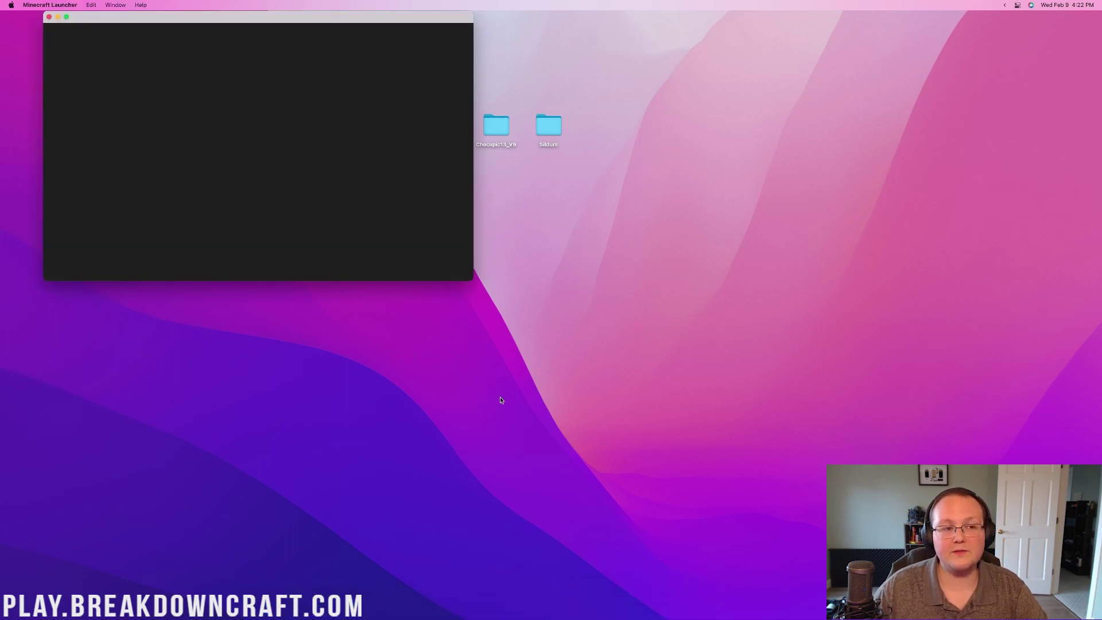
# - Center the Minecraft Launcher window on the screen and review the selectable game versions, keeping OptiFine selected
pyautogui.moveTo(389, 20); pyautogui.dragTo(654, 104)
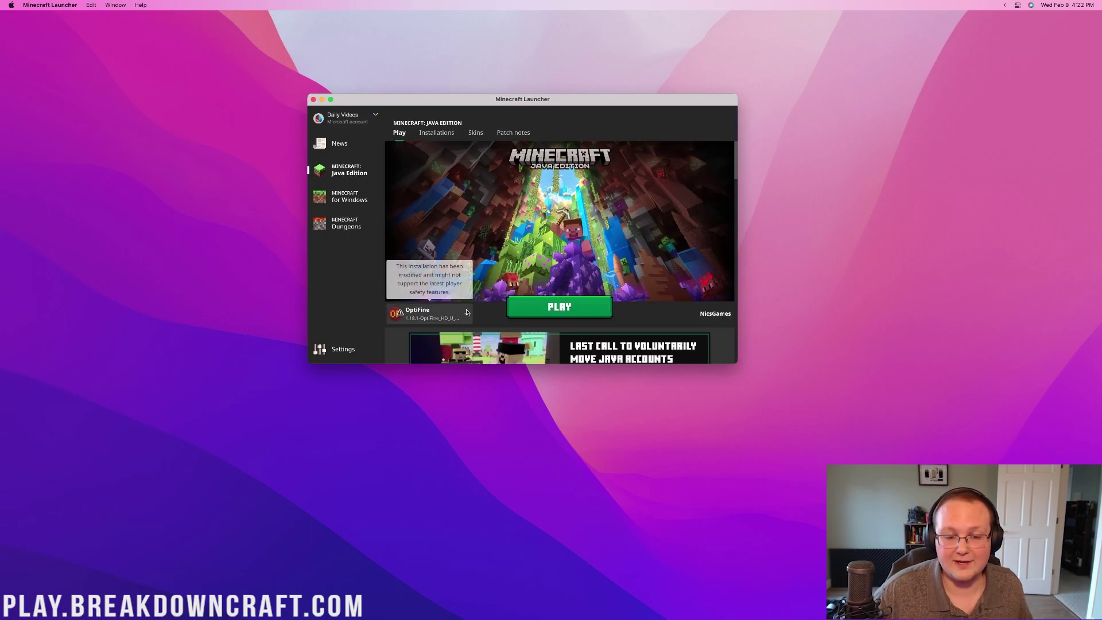
pyautogui.click(514, 314)
pyautogui.click(584, 282)
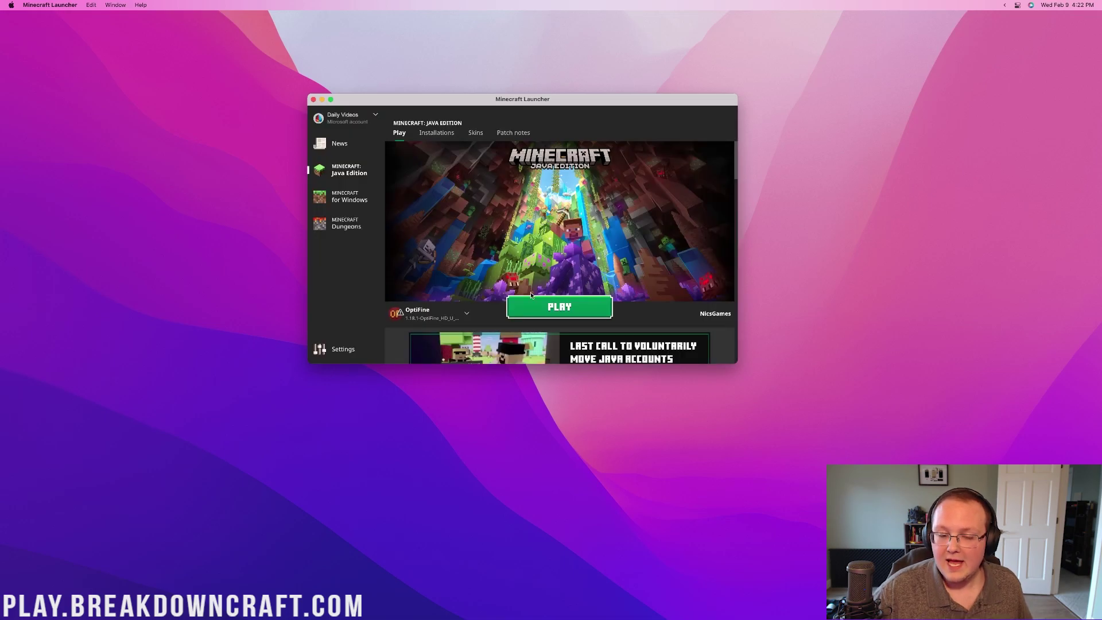
pyautogui.click(469, 314)
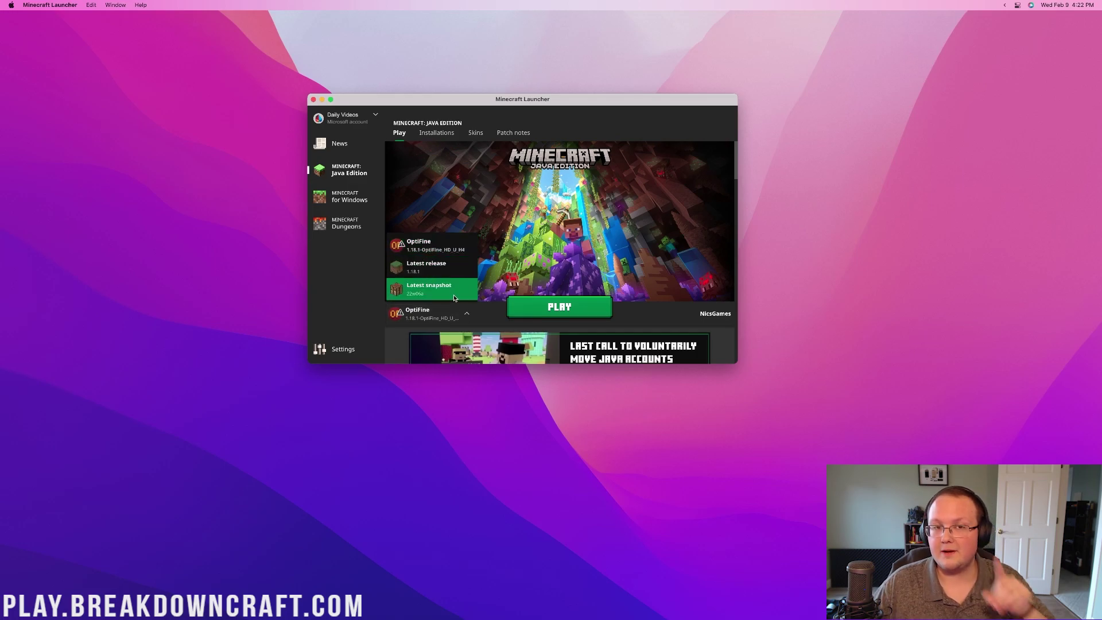
pyautogui.click(452, 216)
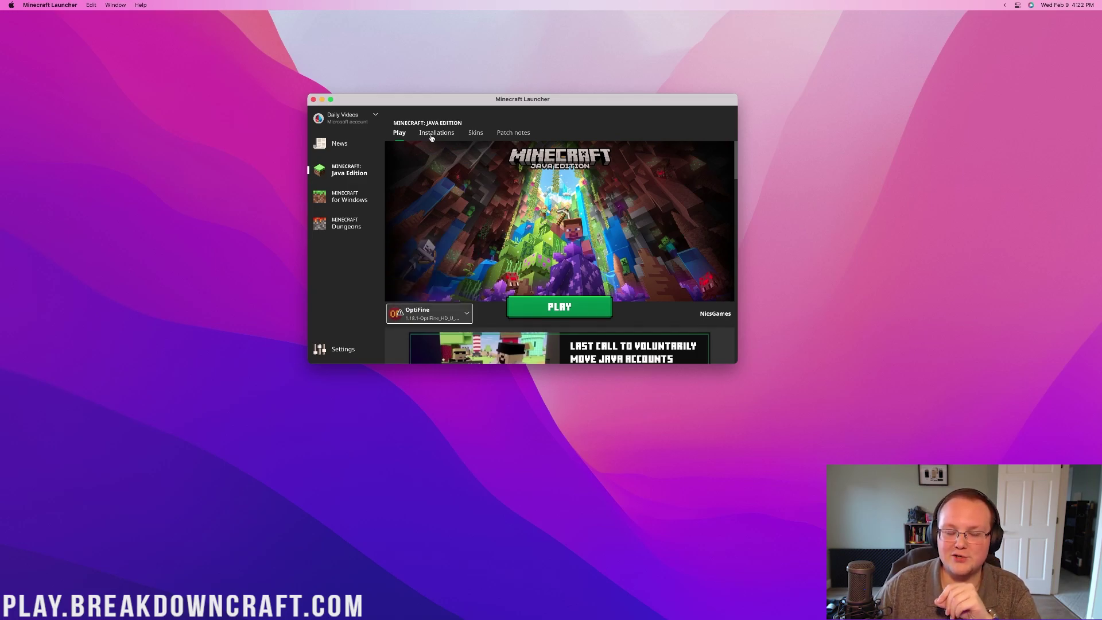
# - View the launcher's installations, toggle the Modded versions filter off and back on, and start launching OptiFine but cancel at the warning
pyautogui.click(432, 136)
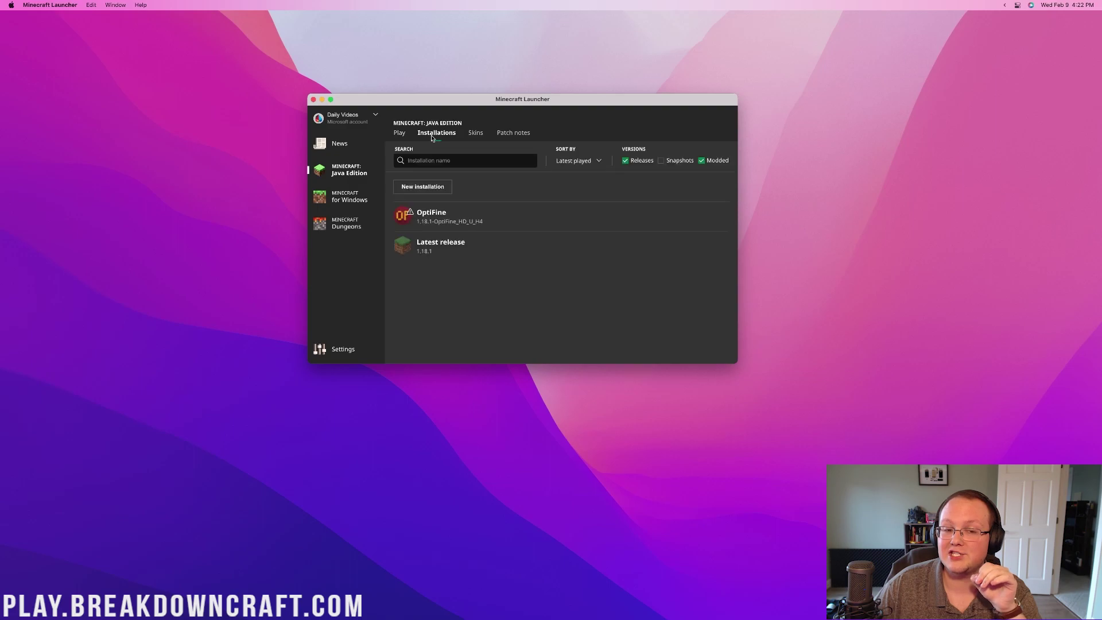
pyautogui.click(702, 161)
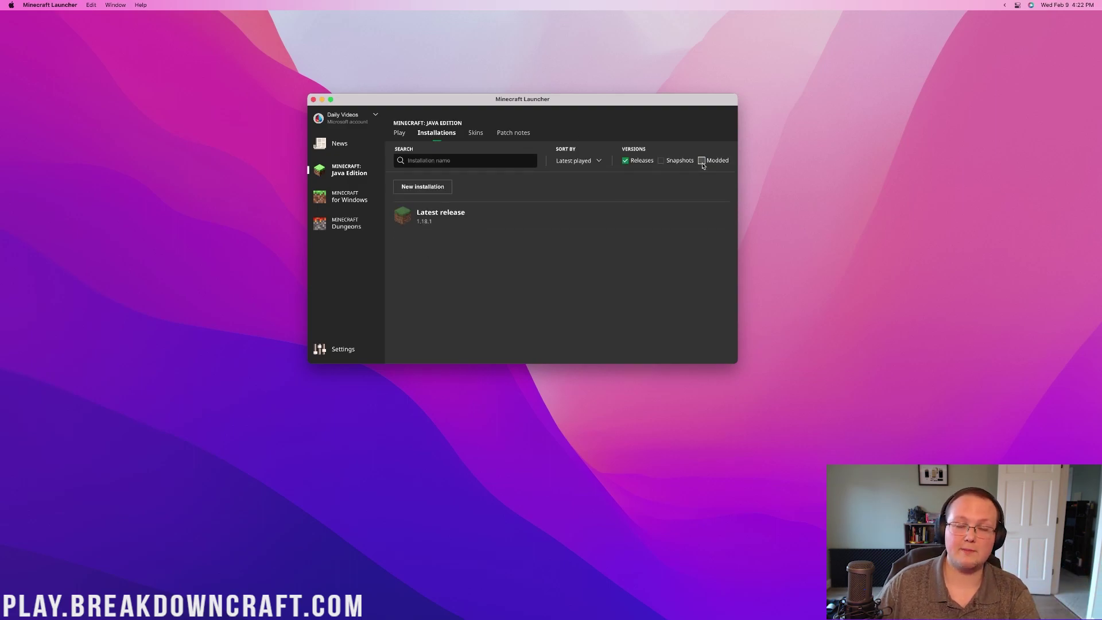
pyautogui.click(702, 161)
pyautogui.moveTo(637, 223)
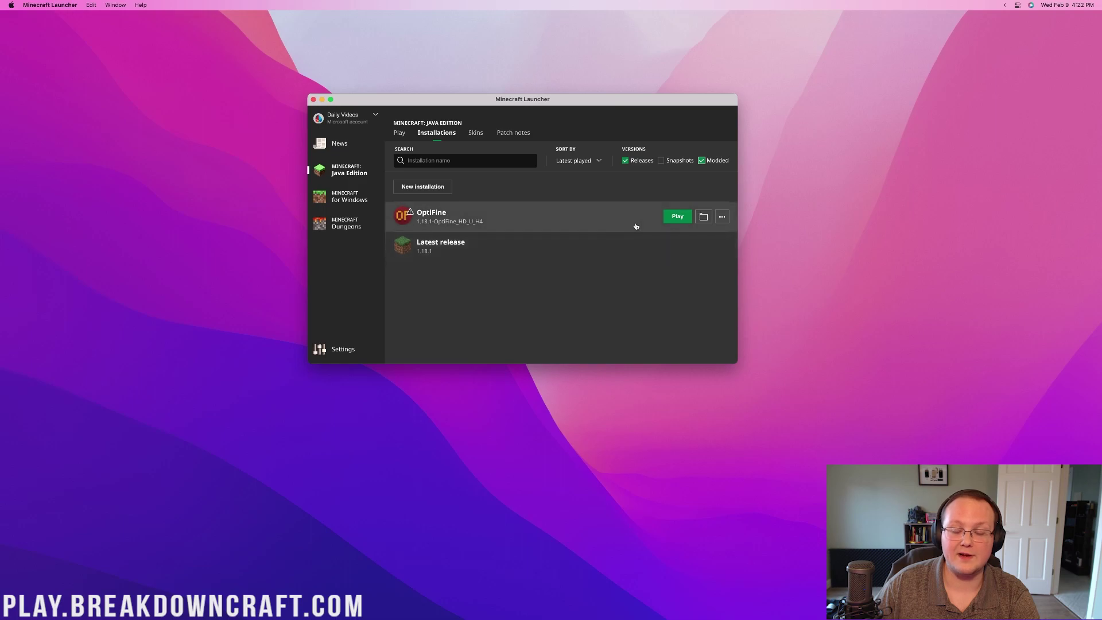
pyautogui.click(676, 221)
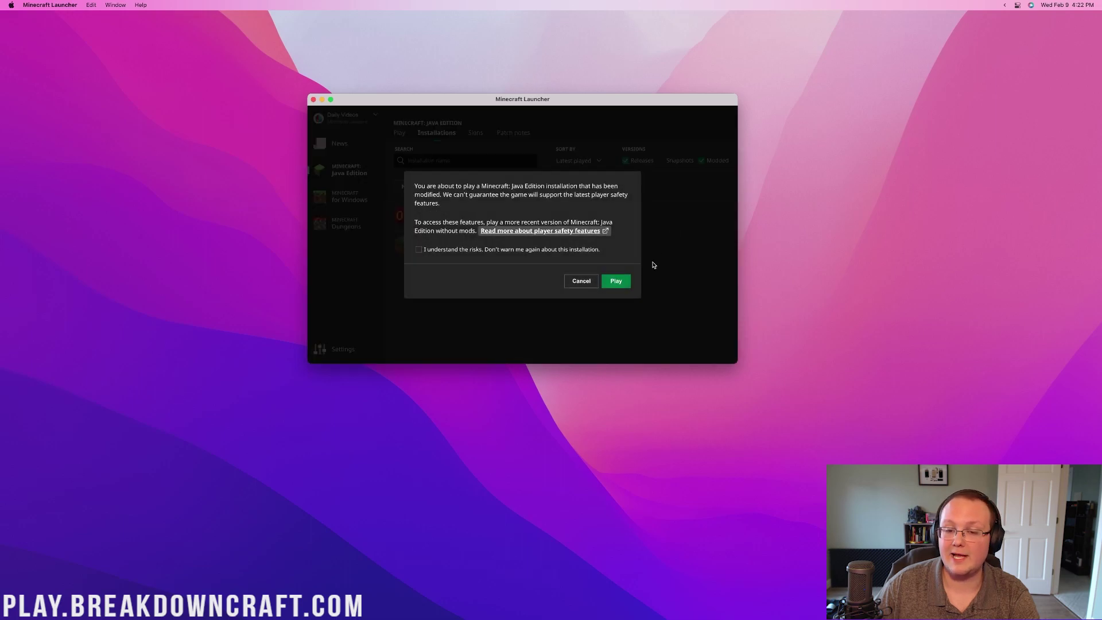
pyautogui.click(580, 281)
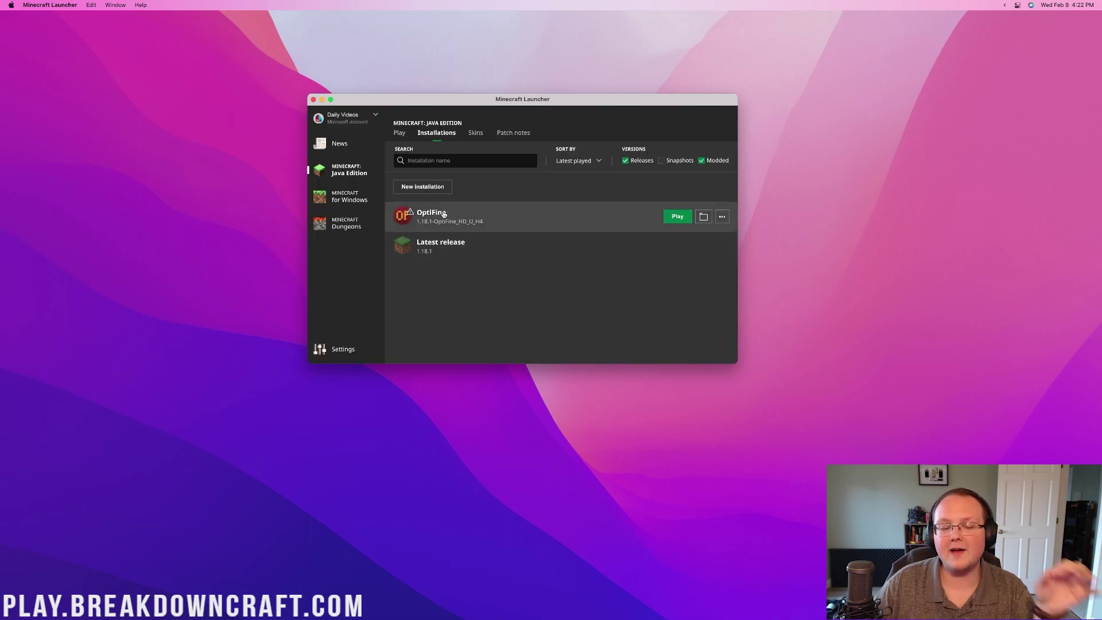
# - Create a new installation named Play.BreakdownCraft.com using release 1.18.1-OptiFine_HD_U_H4 at a 1920x1080 resolution
pyautogui.click(433, 192)
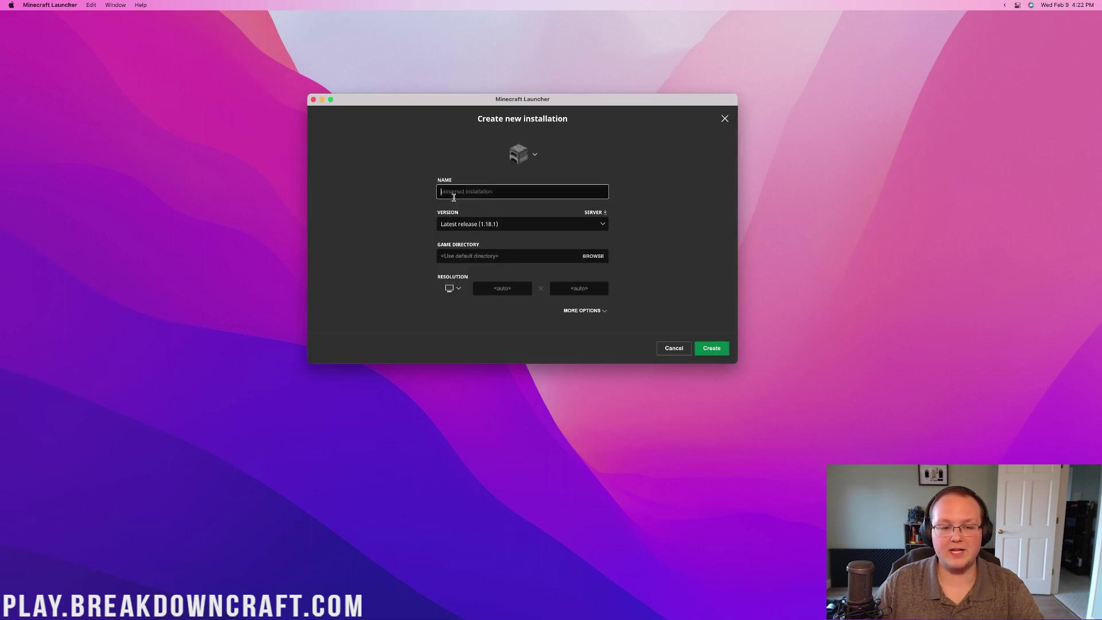
pyautogui.write('Play.Brea')
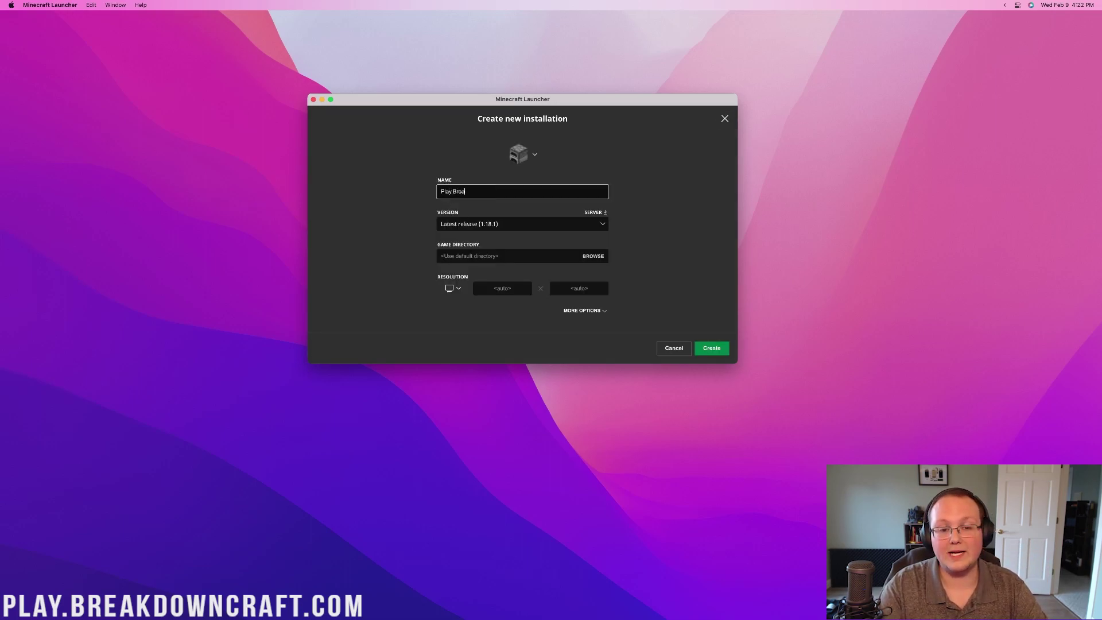
pyautogui.write('kdownCraft.com')
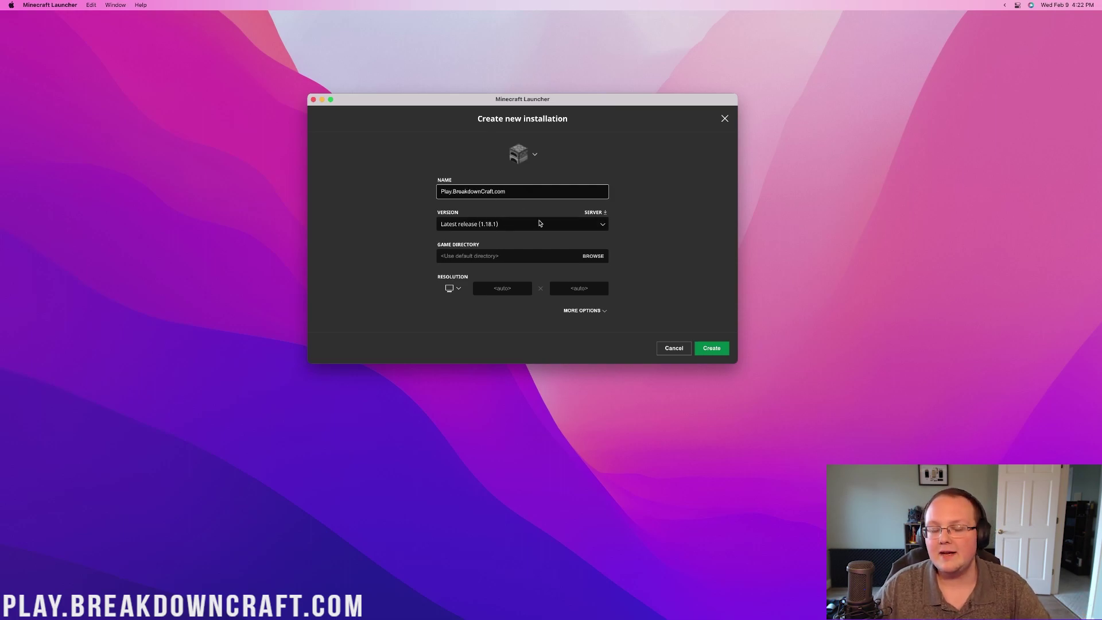
pyautogui.click(502, 225)
pyautogui.click(502, 226)
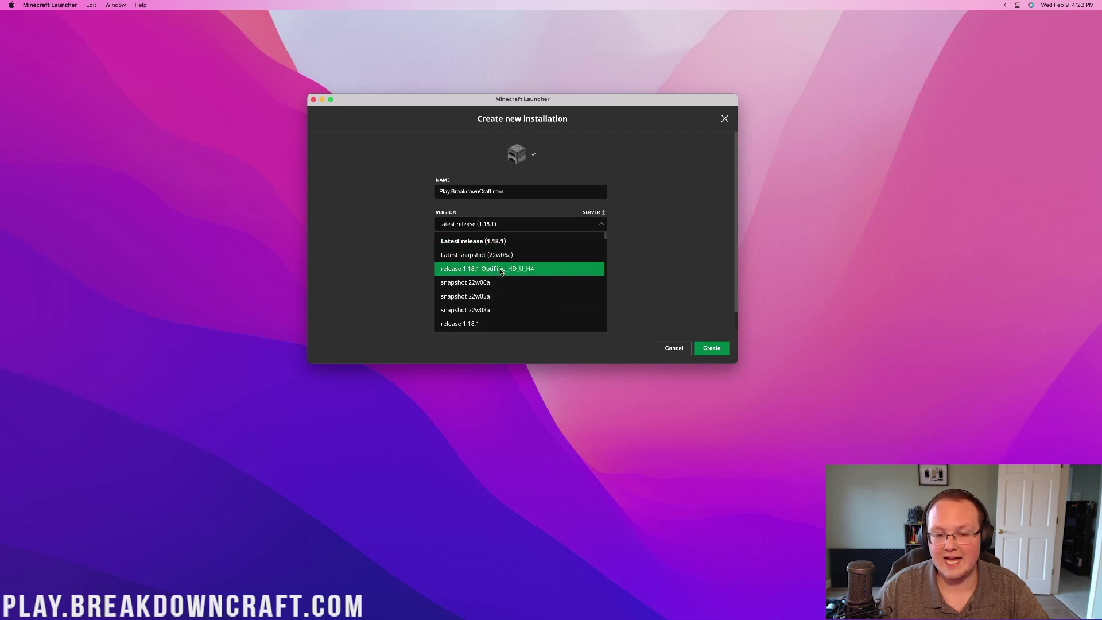
pyautogui.click(504, 269)
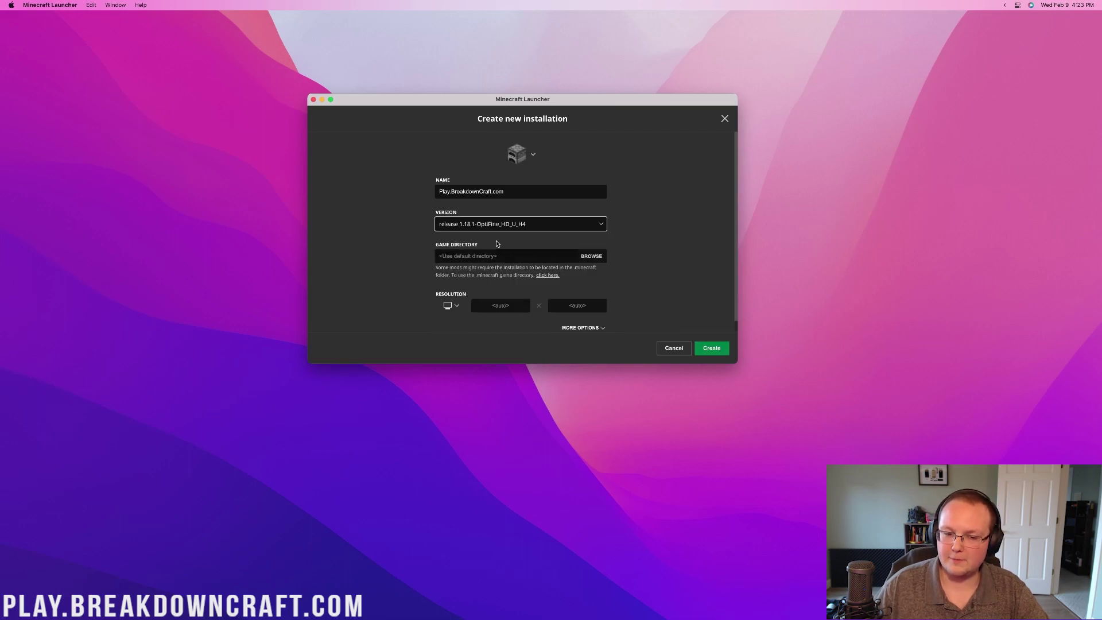
pyautogui.click(452, 306)
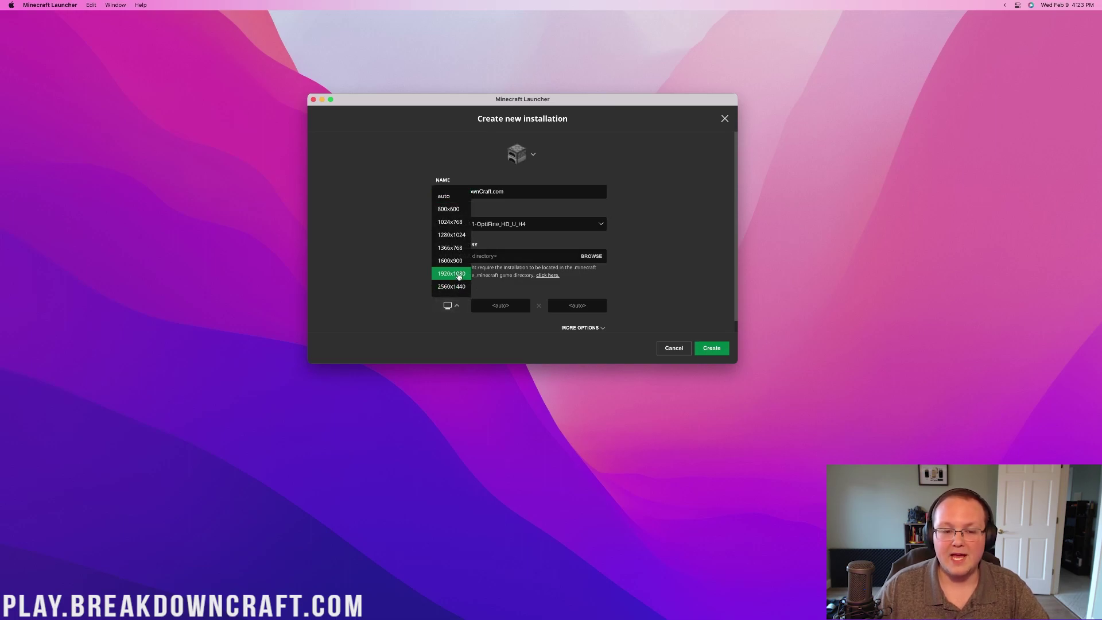
pyautogui.click(453, 275)
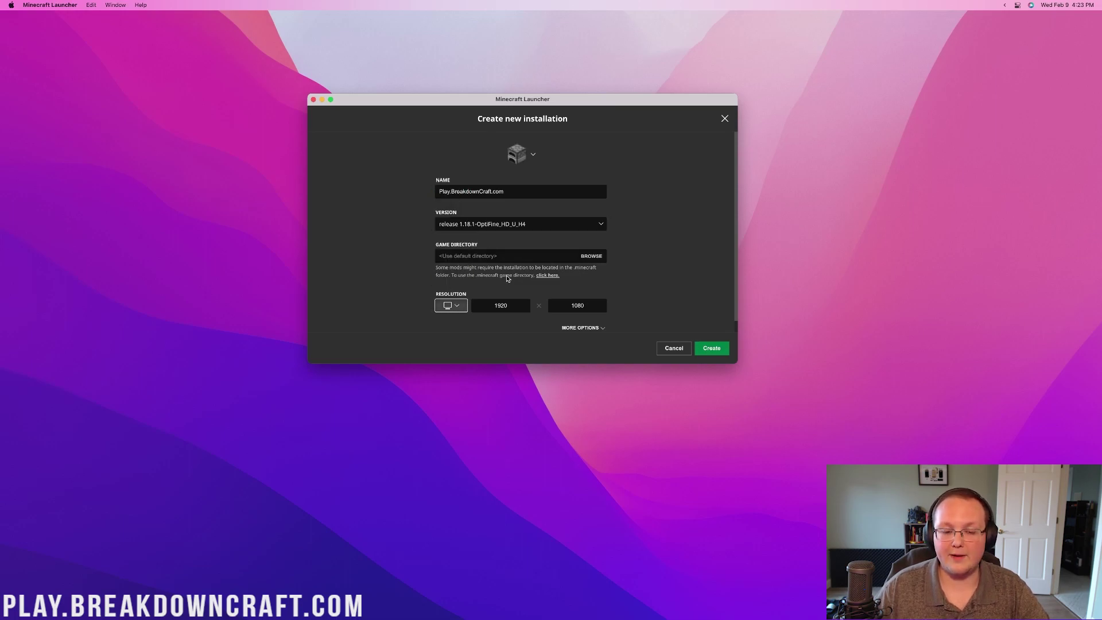
pyautogui.click(710, 357)
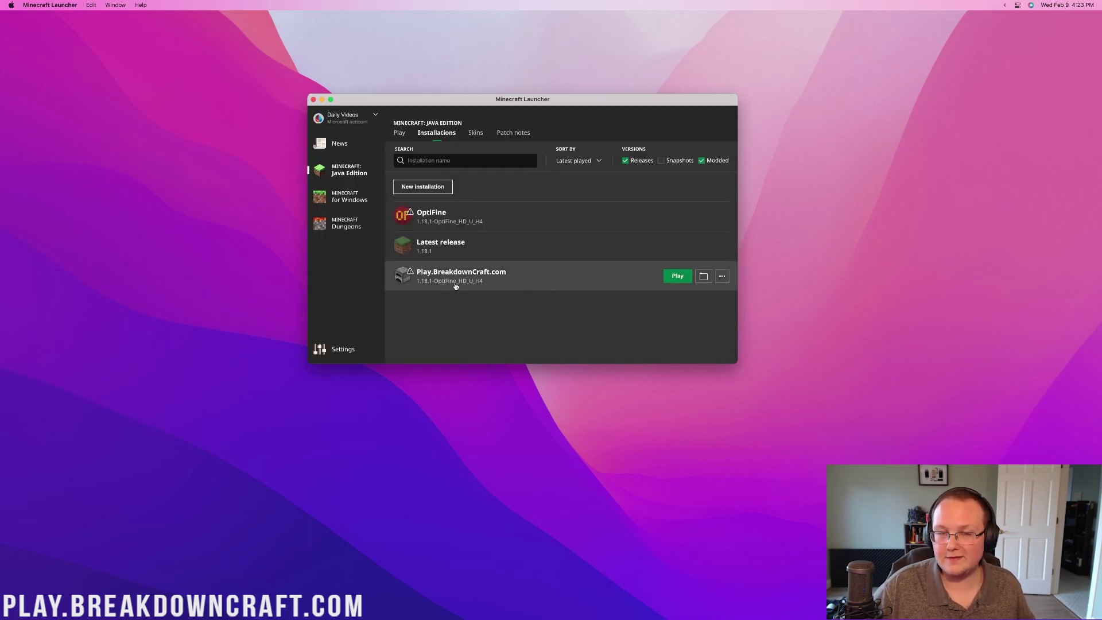
# - Launch the Play.BreakdownCraft.com installation, accepting the modified-game warning, and open the Shaders screen in Minecraft's video settings
pyautogui.click(677, 276)
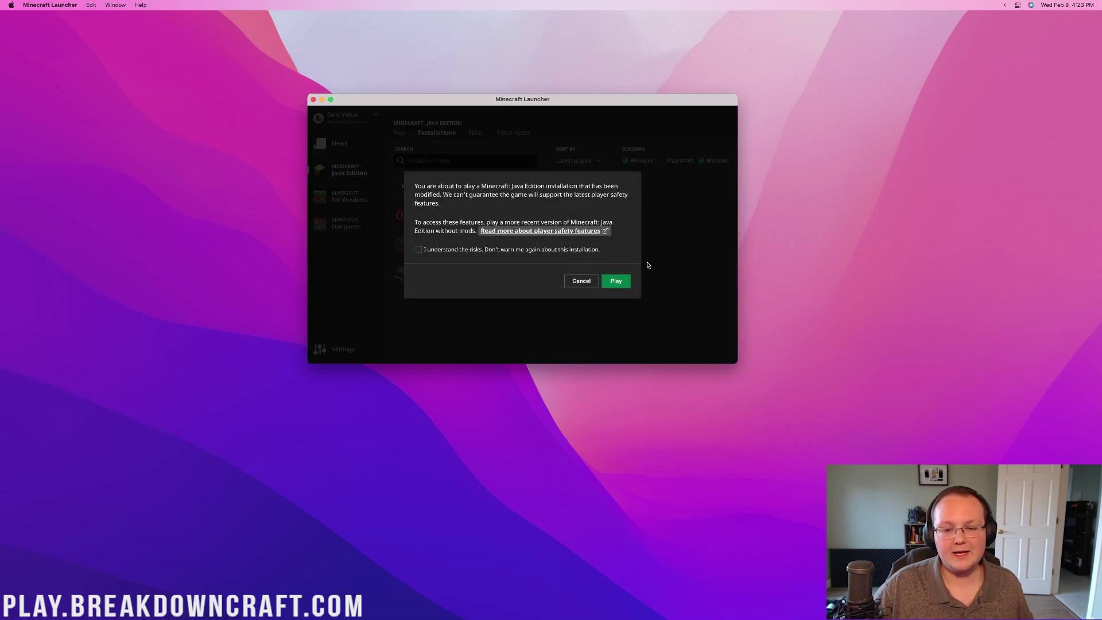
pyautogui.click(615, 281)
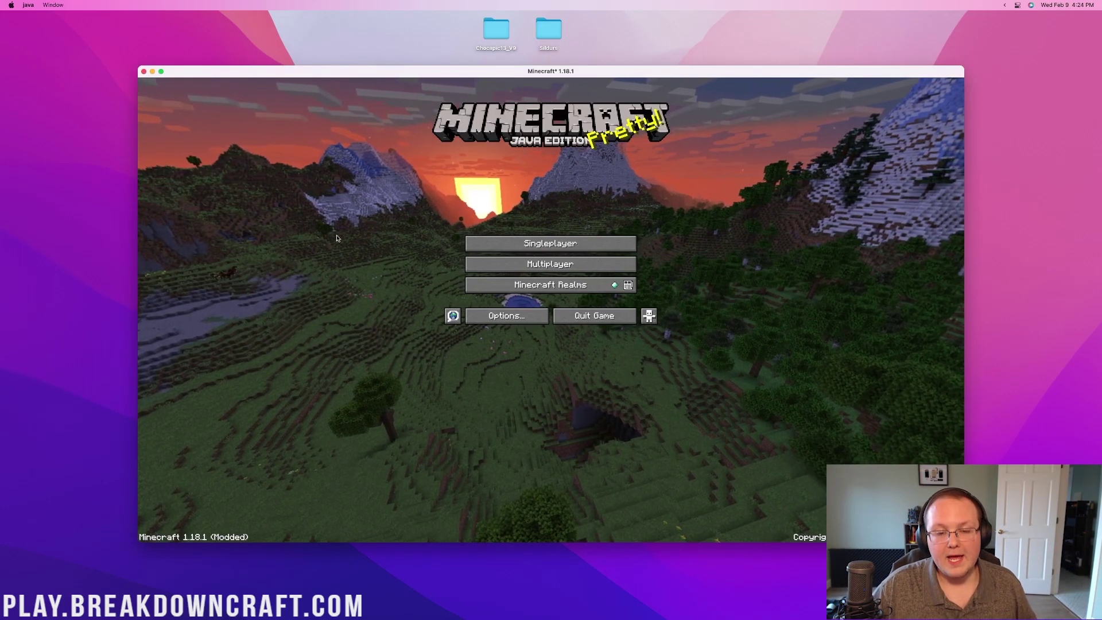
pyautogui.click(477, 314)
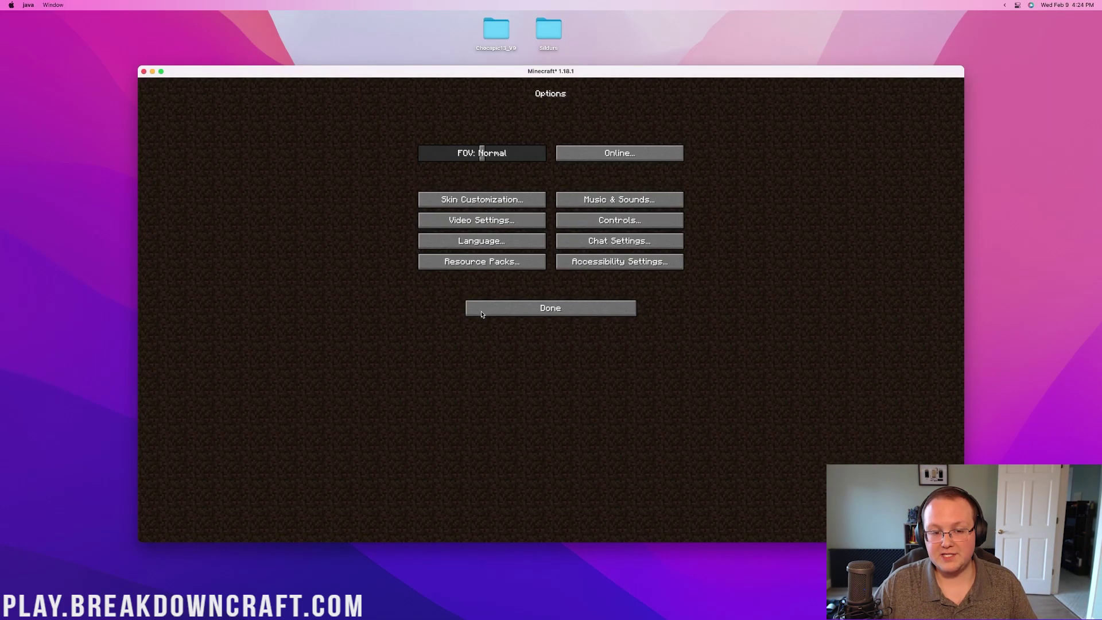
pyautogui.click(467, 224)
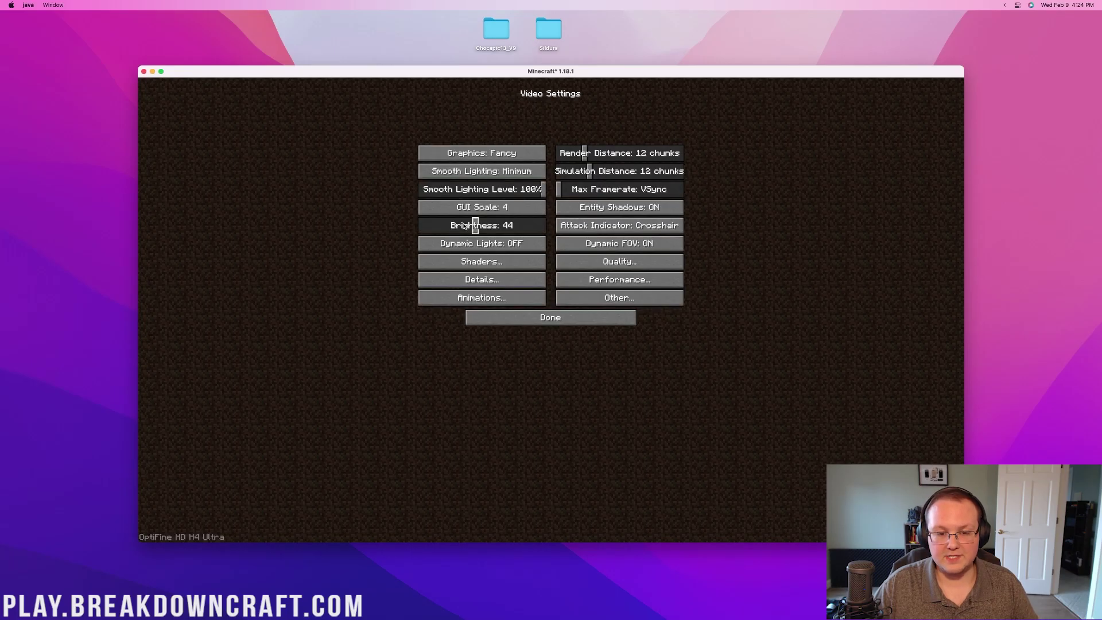
pyautogui.click(474, 267)
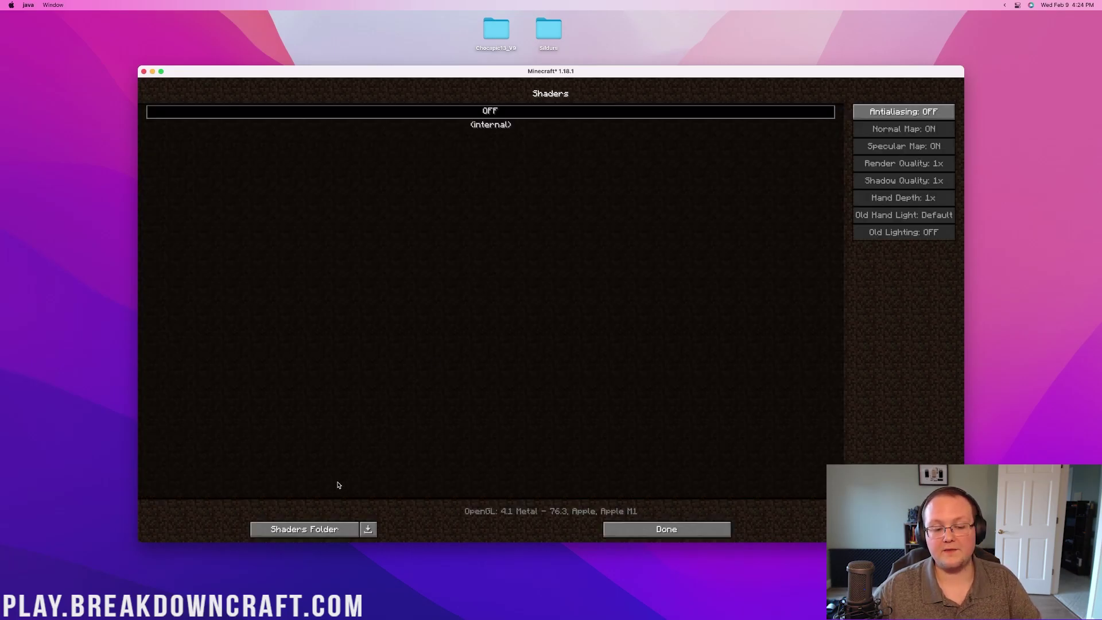
# - Open the shaderpacks folder with the game minimized, and move the Chocapic13_V9 and Sildurs folders just above its window
pyautogui.click(309, 536)
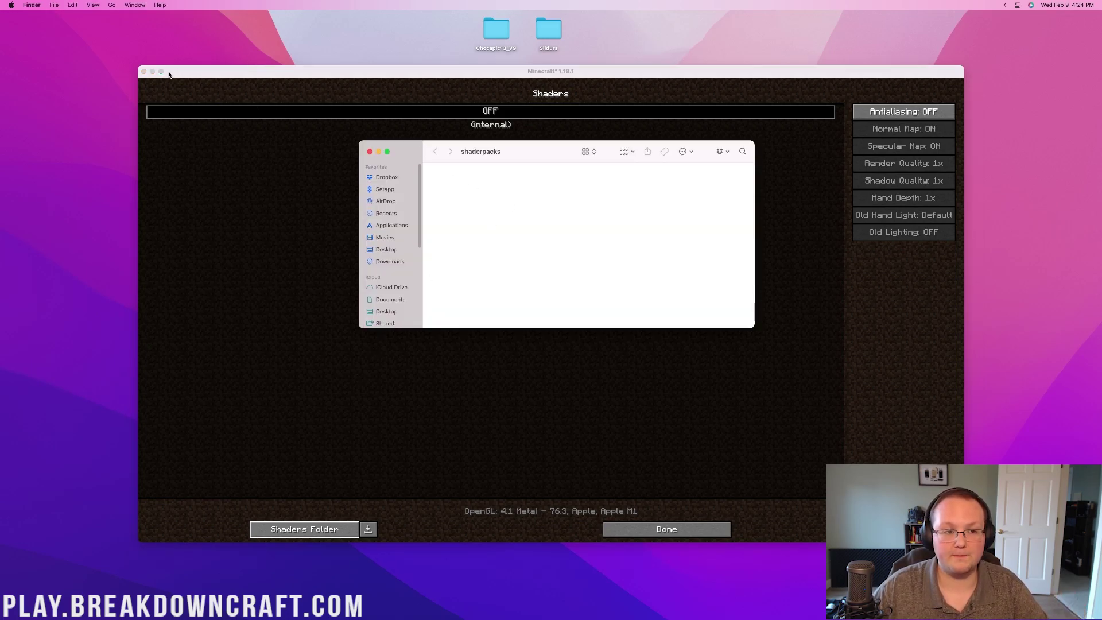
pyautogui.click(152, 72)
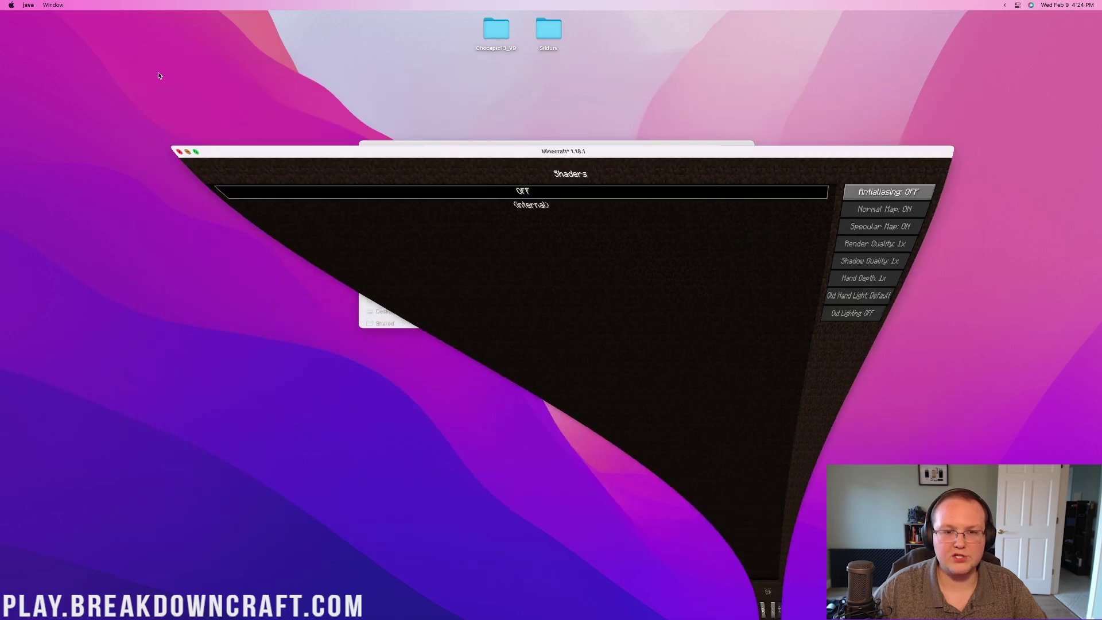
pyautogui.moveTo(460, 37); pyautogui.dragTo(565, 95)
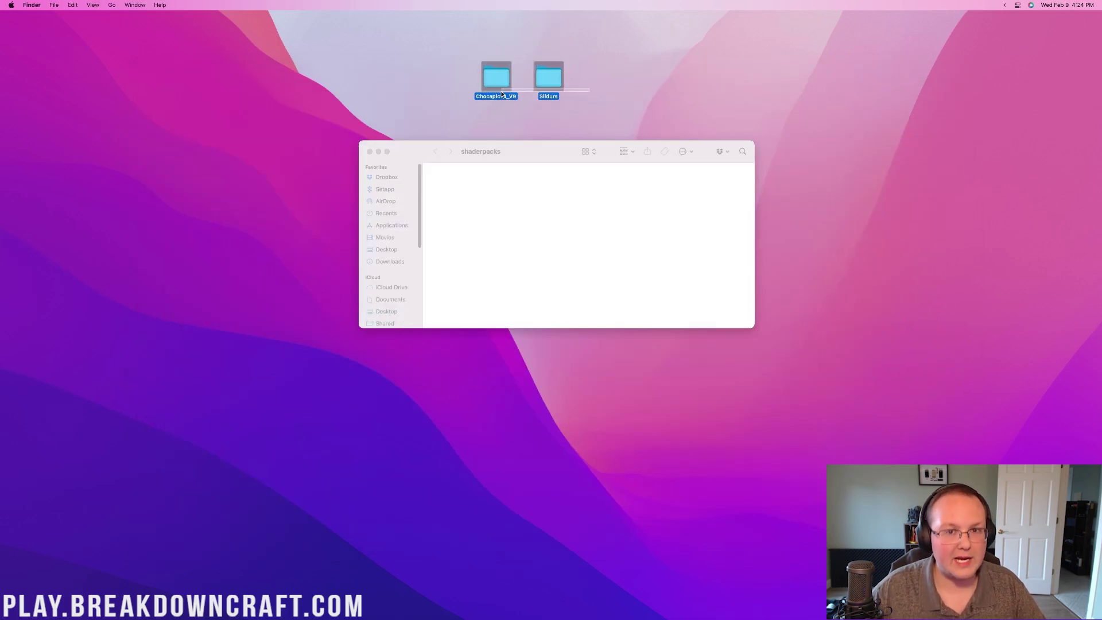
pyautogui.moveTo(502, 94); pyautogui.dragTo(592, 92)
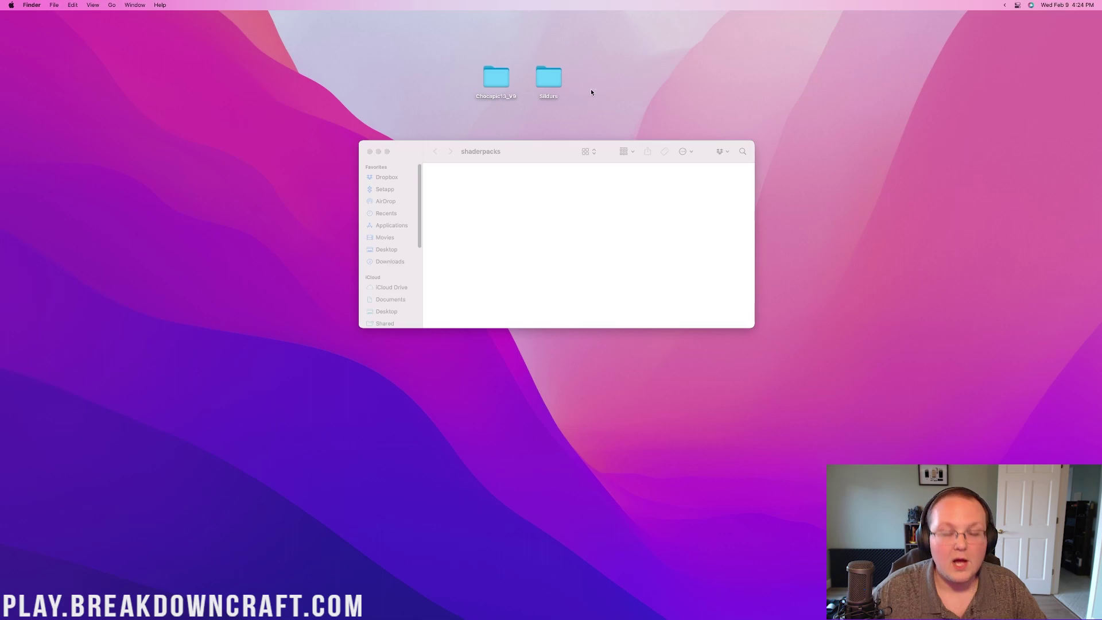
# - Compress the Sildurs folder into a zip, check the folder's contents, and move the original folder aside on the desktop
pyautogui.rightClick(550, 79)
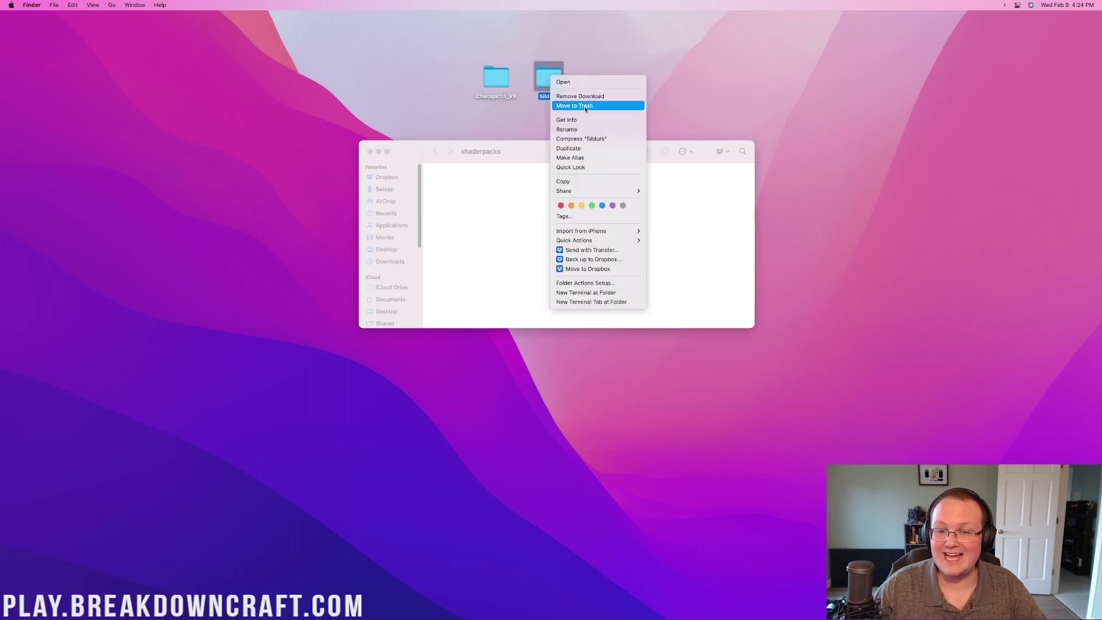
pyautogui.click(598, 138)
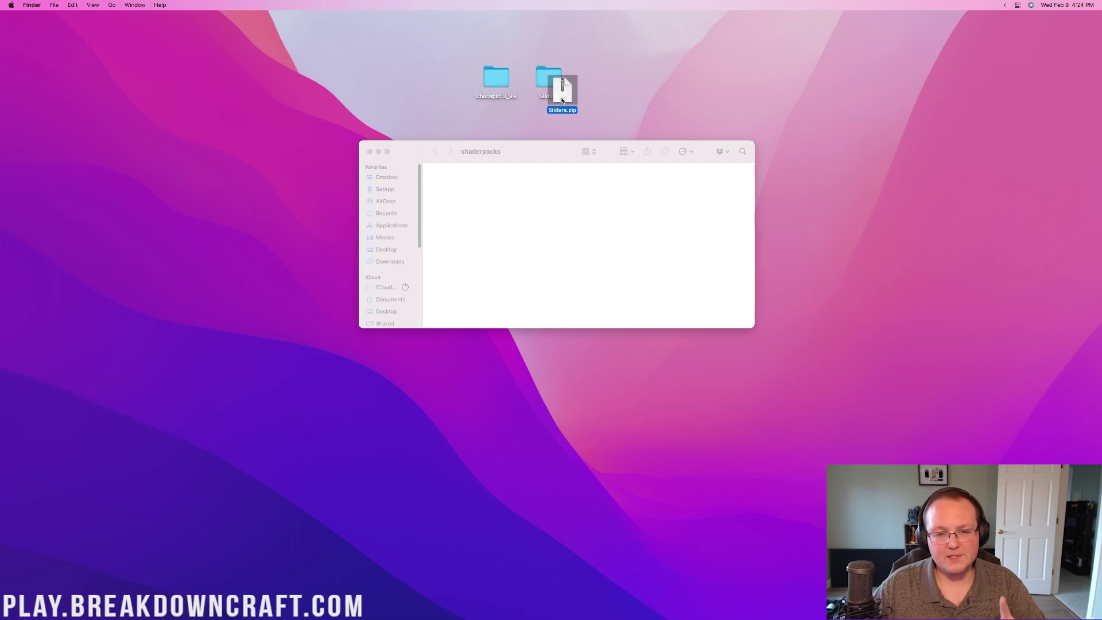
pyautogui.doubleClick(549, 82)
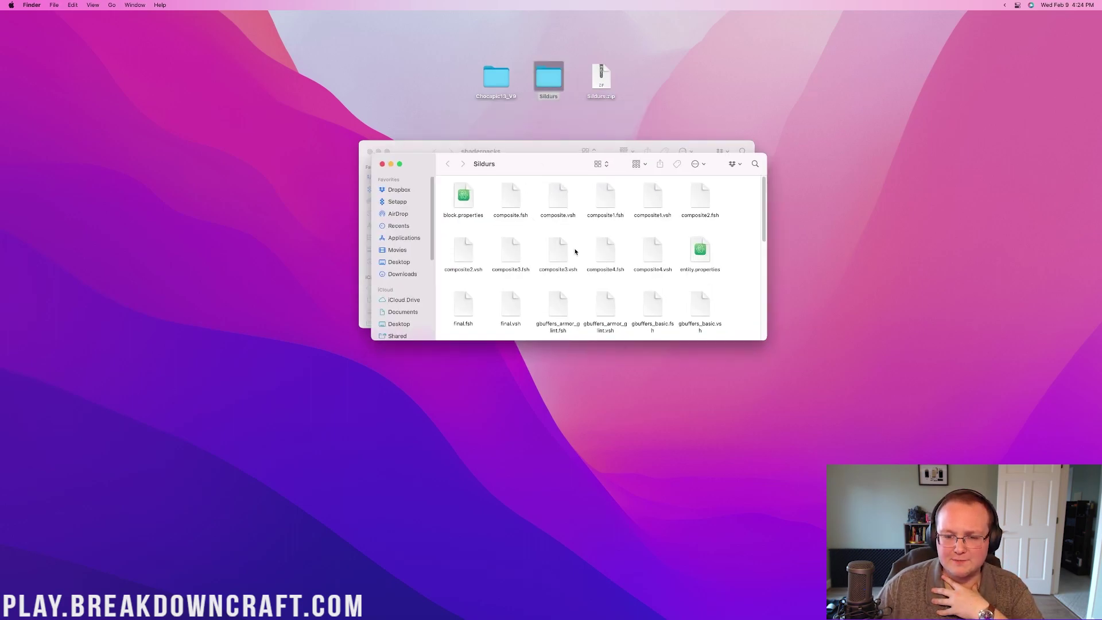
pyautogui.click(382, 165)
pyautogui.rightClick(536, 84)
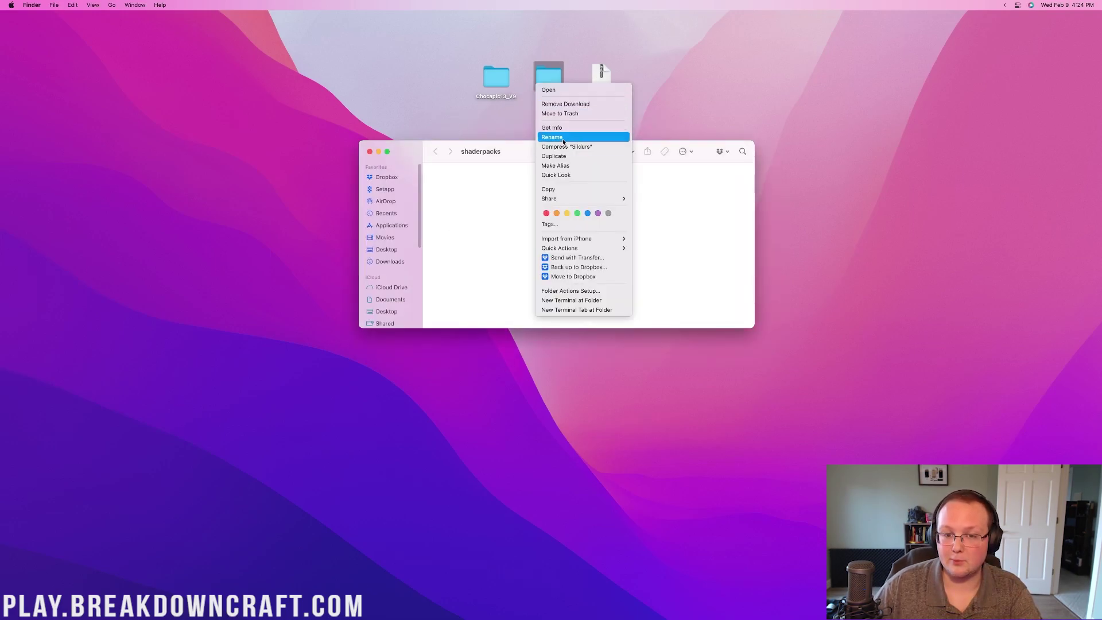
pyautogui.click(656, 115)
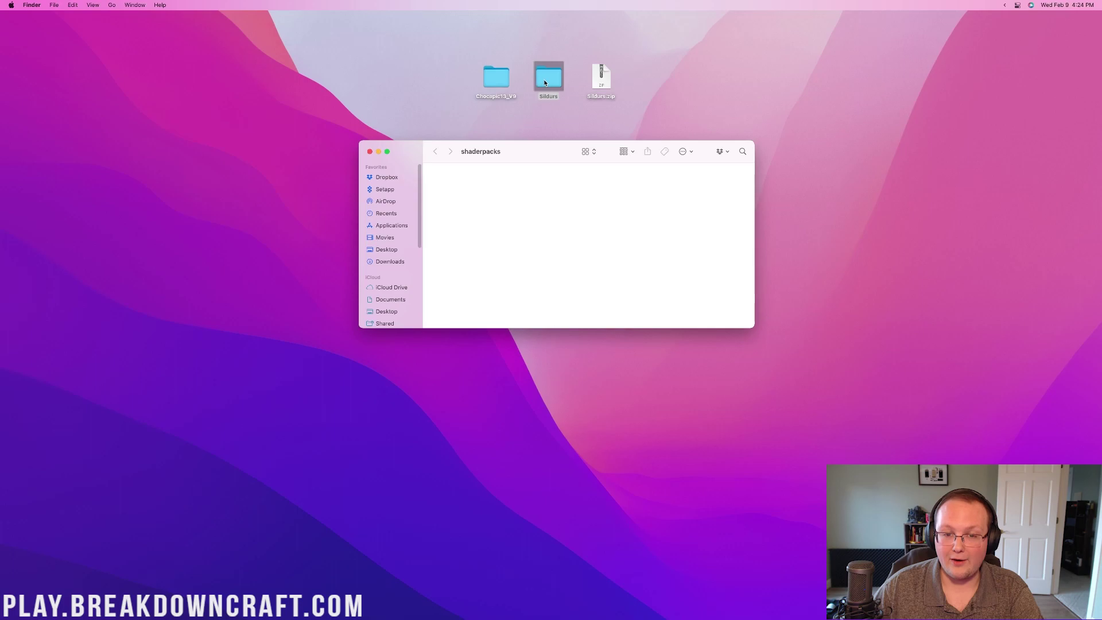
pyautogui.moveTo(545, 83); pyautogui.dragTo(807, 229)
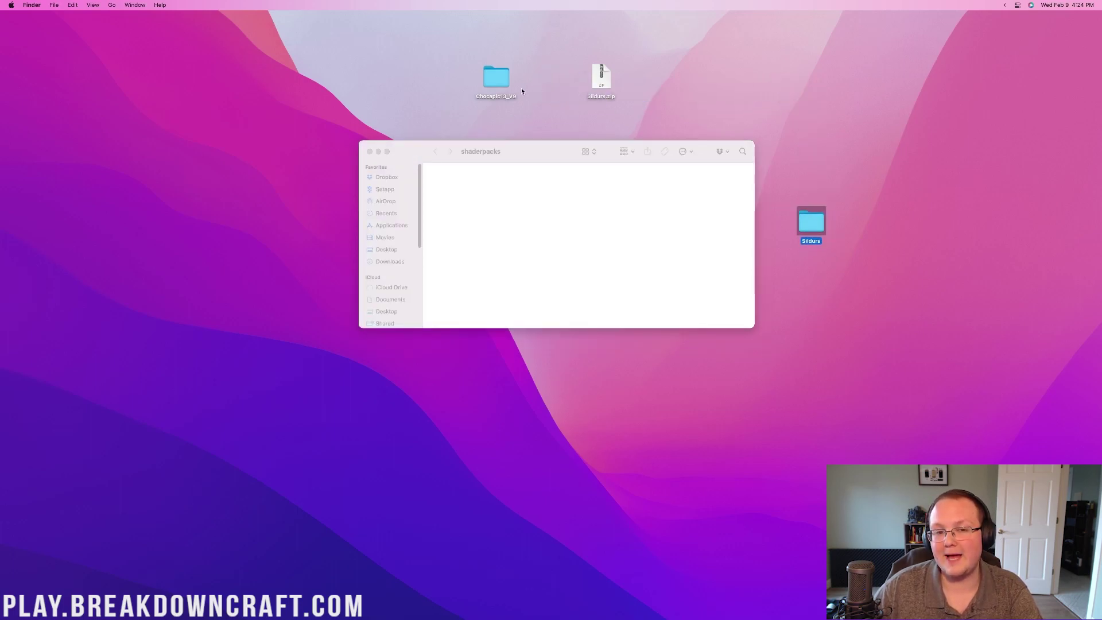
# - Move Chocapic13_V9_Low.zip and Chocapic13_V9_Medium.zip from the Chocapic13_V9 folder onto the desktop and close that folder
pyautogui.doubleClick(498, 80)
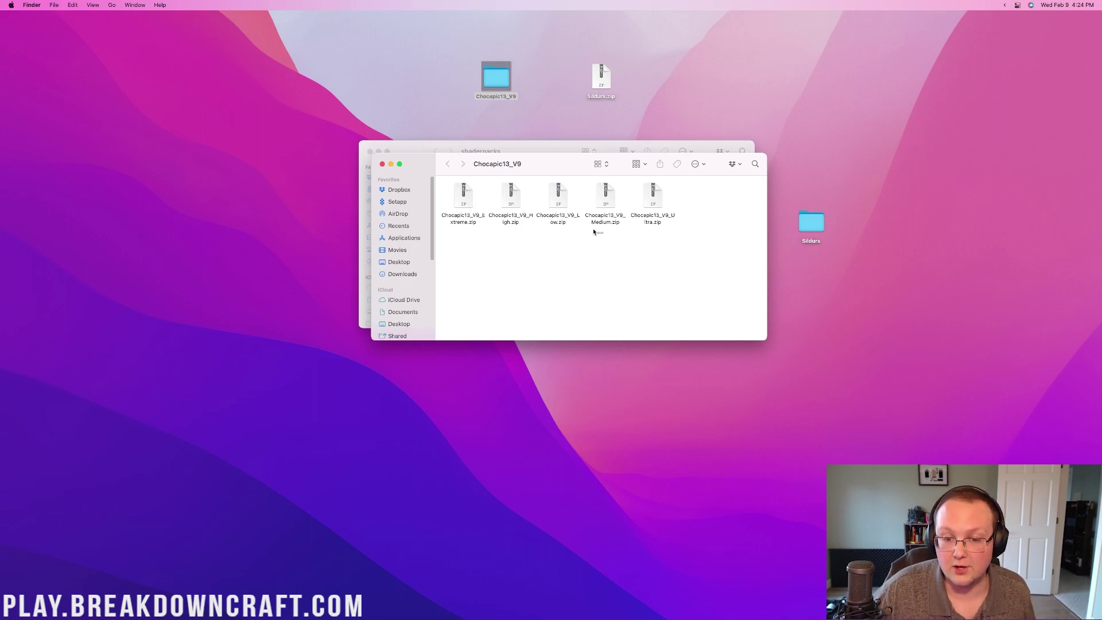
pyautogui.moveTo(594, 232); pyautogui.dragTo(396, 88)
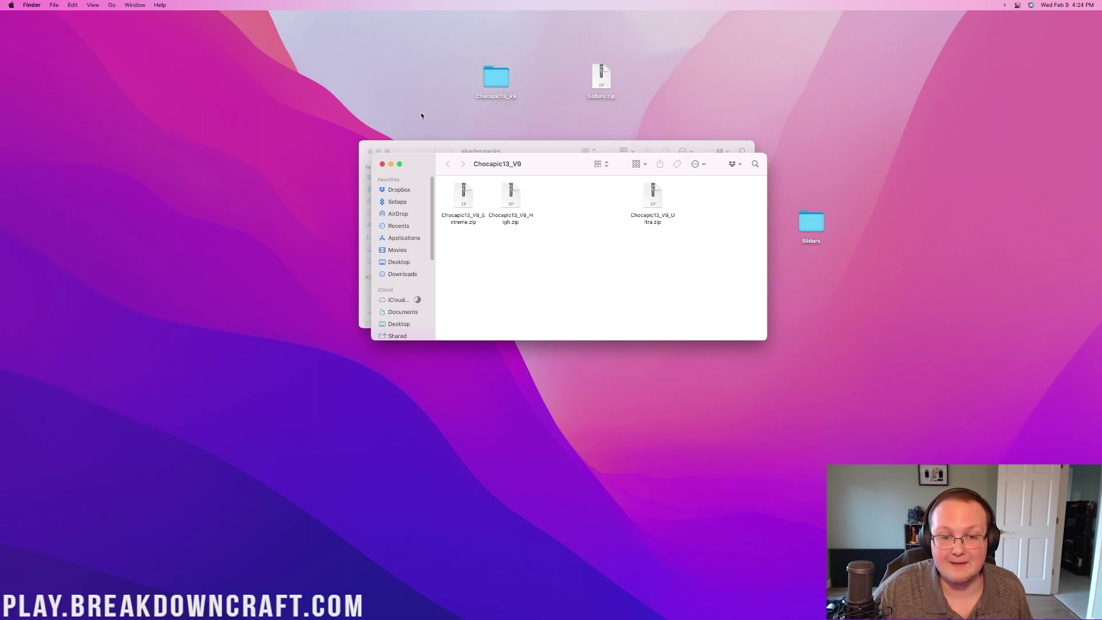
pyautogui.click(382, 165)
pyautogui.click(466, 99)
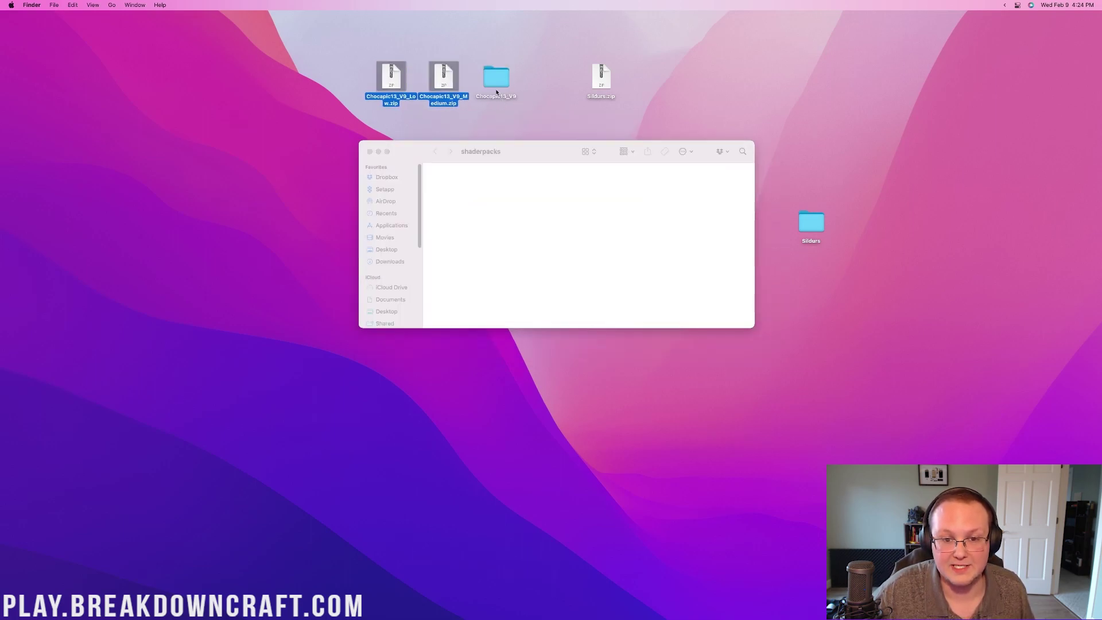
# - Set the Chocapic13_V9 folder aside beside Sildurs and move the three shader zips into the shaderpacks folder, accepting their removal from iCloud Drive
pyautogui.click(500, 85)
pyautogui.moveTo(508, 85)
pyautogui.mouseDown()
pyautogui.moveTo(803, 226)
pyautogui.moveTo(876, 226)
pyautogui.mouseUp()
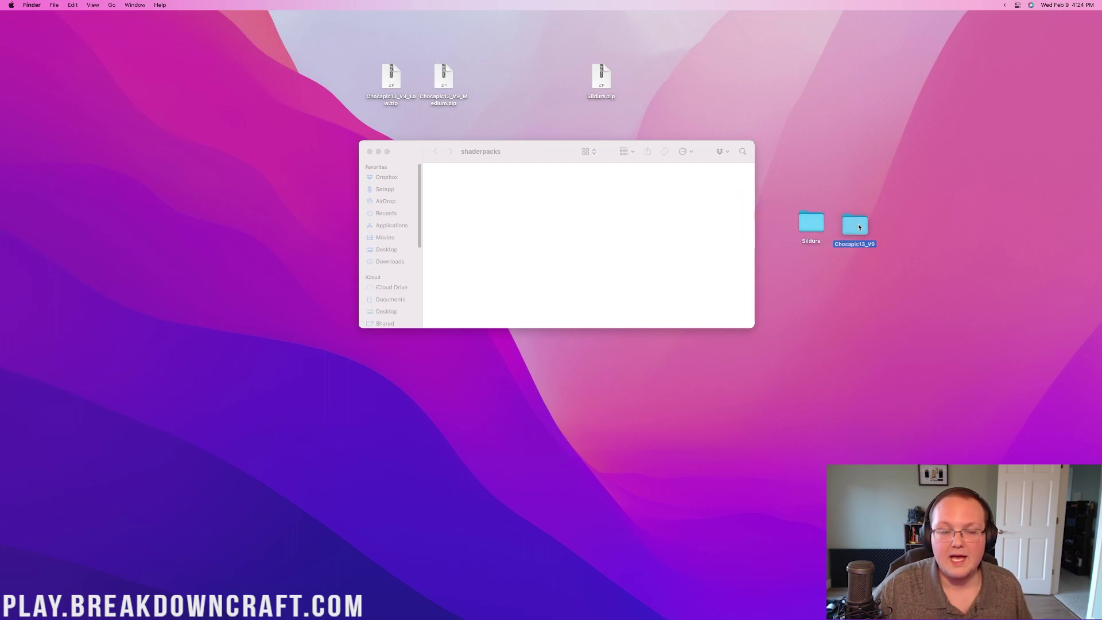
pyautogui.moveTo(355, 51)
pyautogui.mouseDown()
pyautogui.moveTo(425, 77)
pyautogui.moveTo(548, 76)
pyautogui.mouseUp()
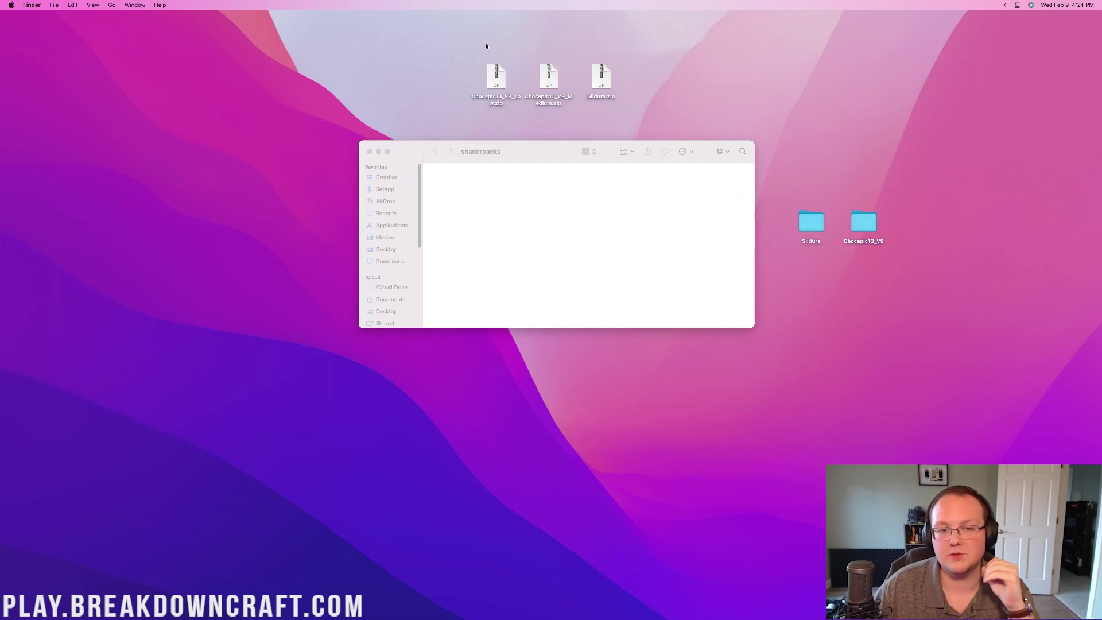
pyautogui.moveTo(485, 44); pyautogui.dragTo(598, 222)
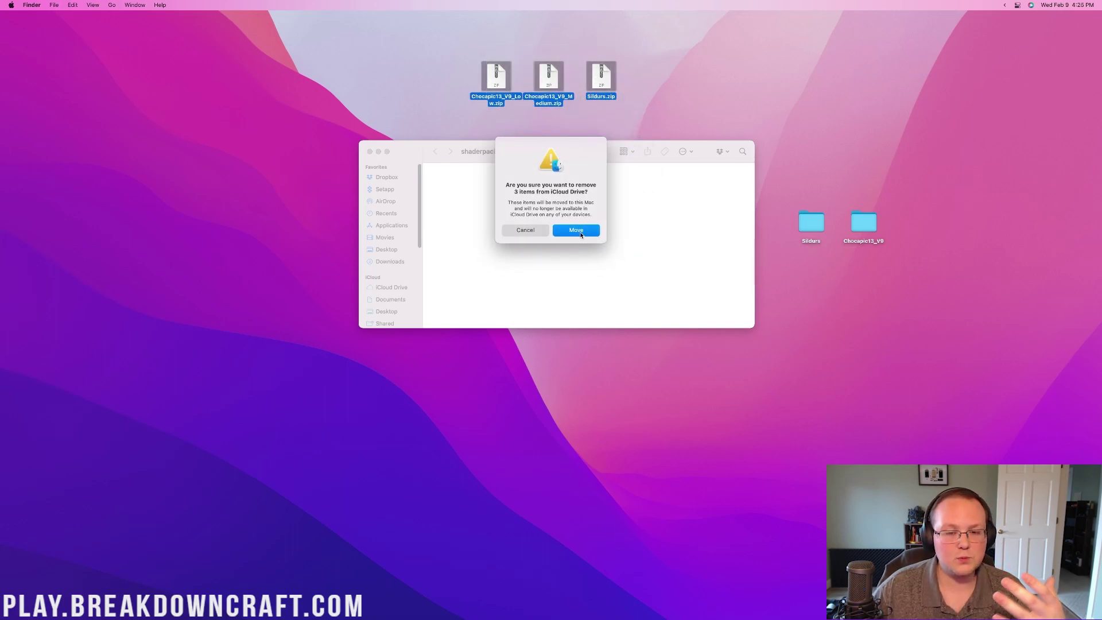
pyautogui.click(580, 235)
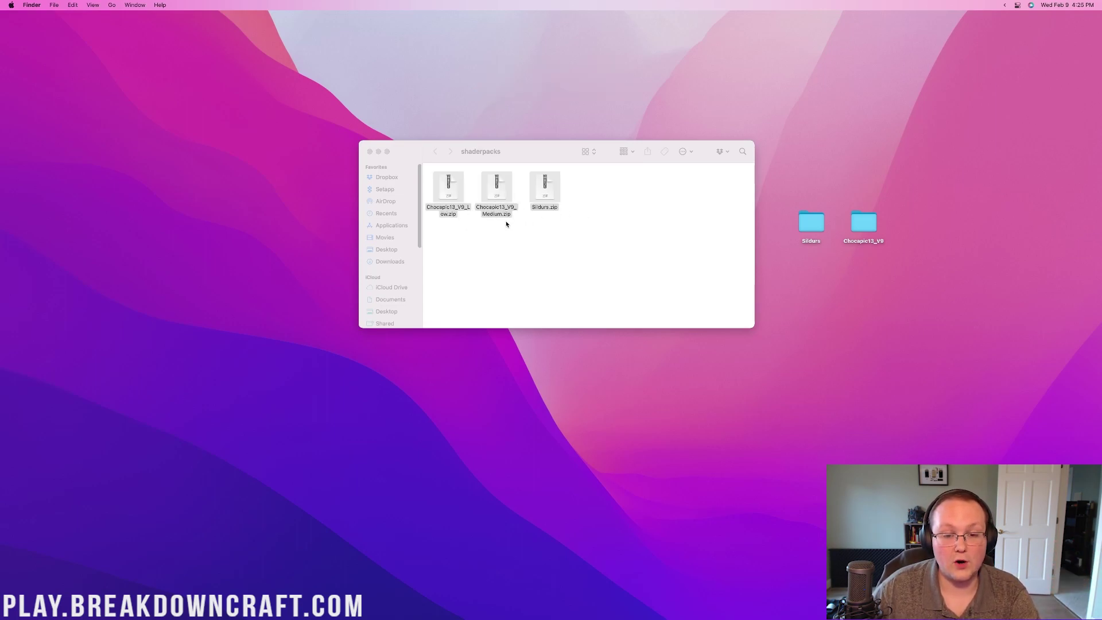
pyautogui.click(564, 223)
pyautogui.rightClick(568, 208)
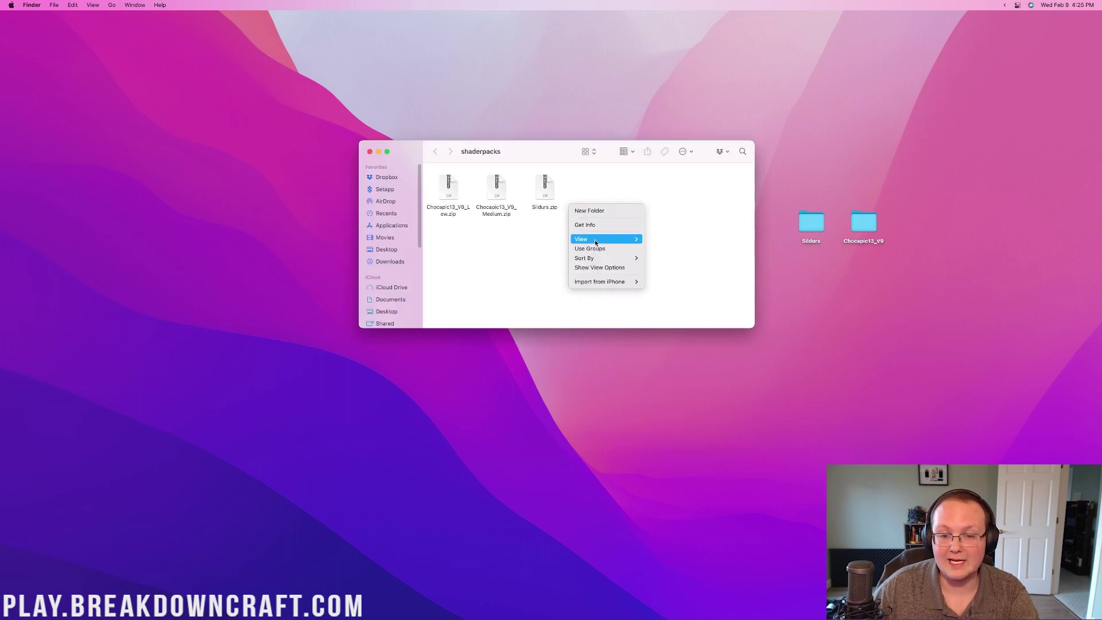
pyautogui.click(599, 194)
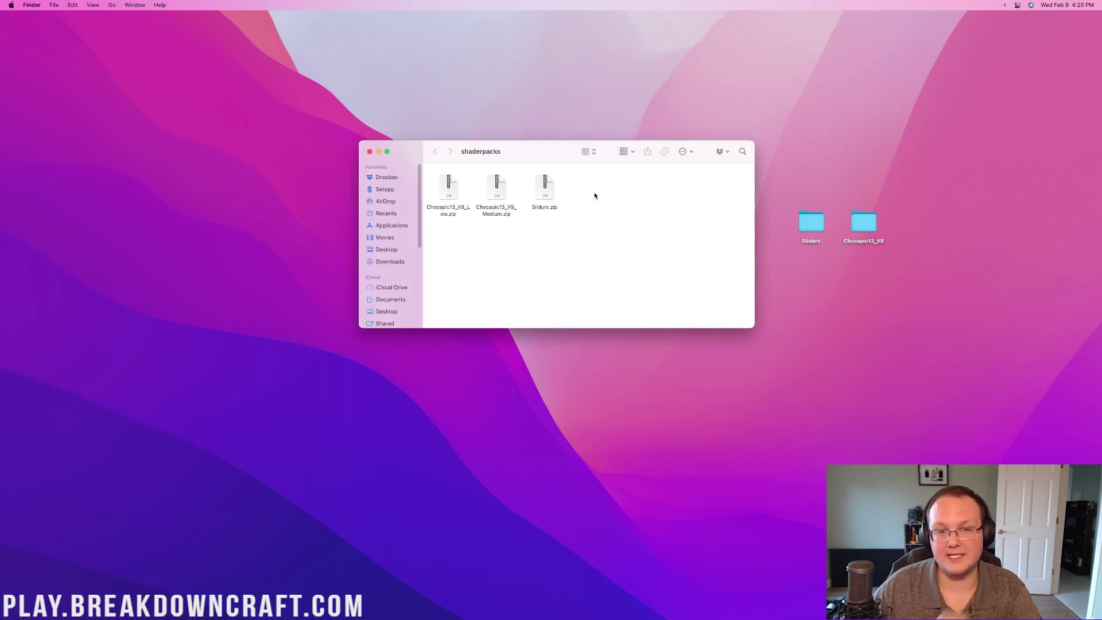
# - Switch back to Minecraft, apply the Chocapic13_V9_Low.zip shader pack, and return to the Options screen
pyautogui.moveTo(683, 606)
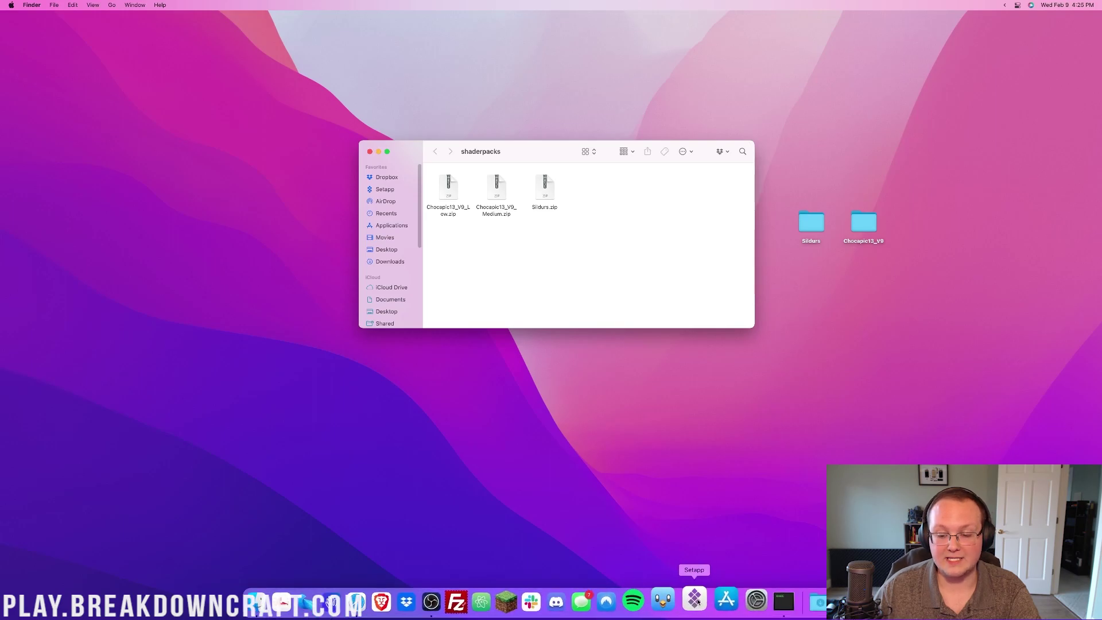
pyautogui.click(760, 600)
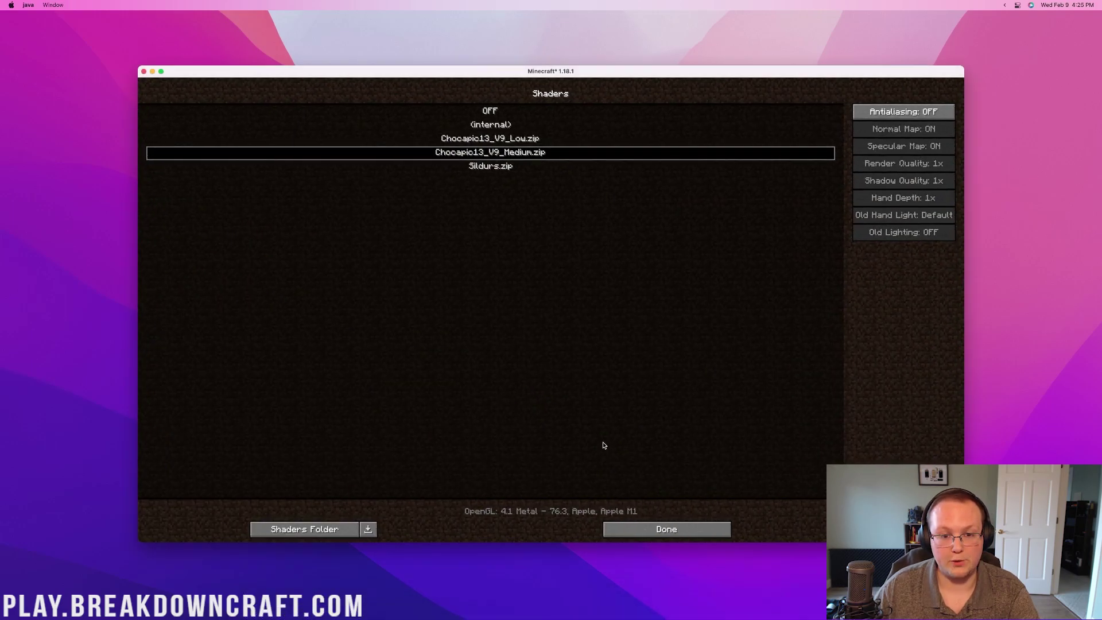
pyautogui.click(486, 138)
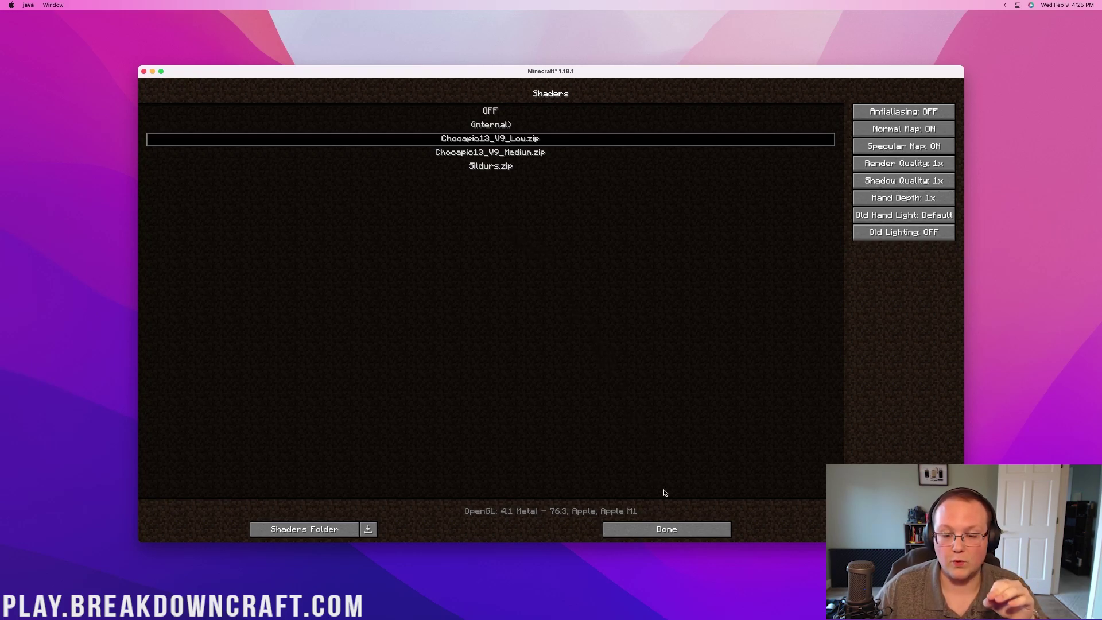
pyautogui.click(675, 525)
pyautogui.click(574, 318)
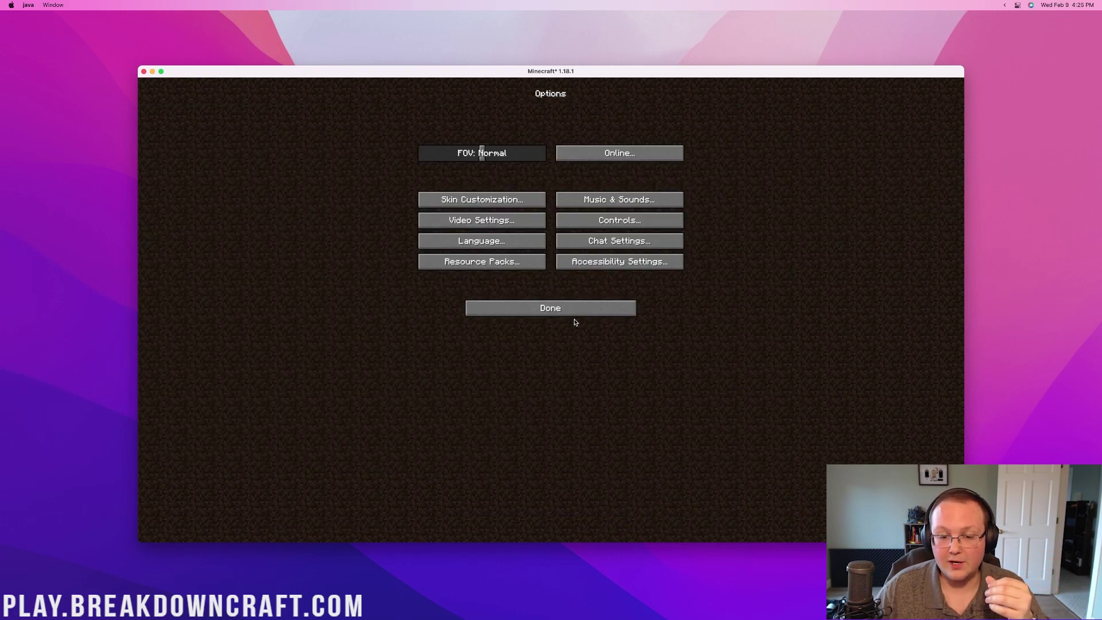
# - Leave the options, open the multiplayer server list and join the Play.BreakdownCraft.com server
pyautogui.click(565, 305)
pyautogui.click(550, 265)
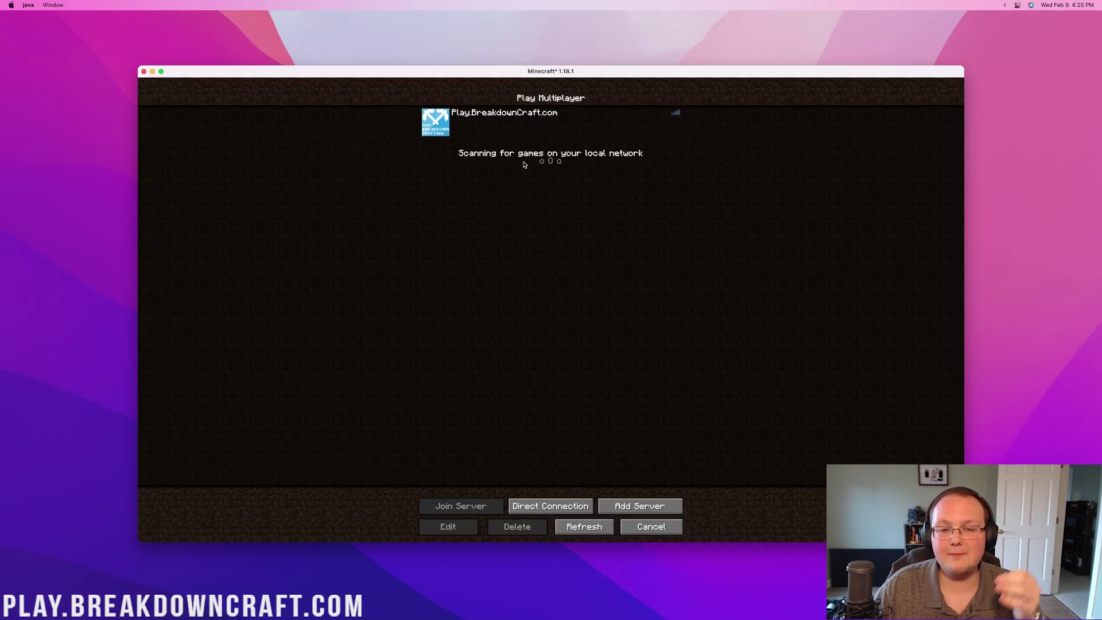
pyautogui.doubleClick(520, 138)
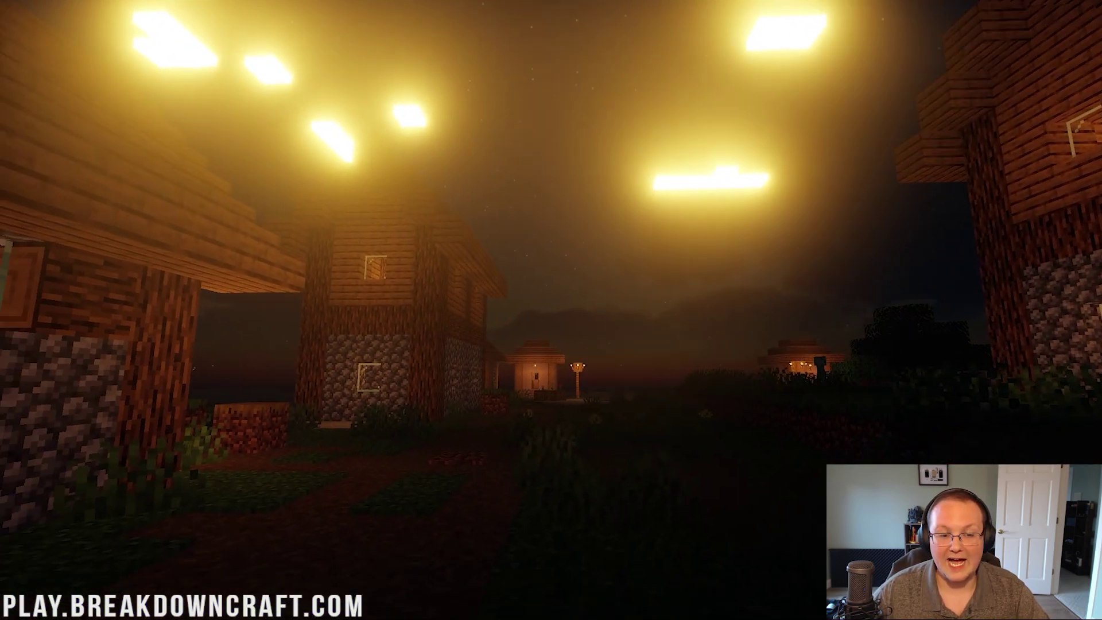
# - Pause the game, open the Shaders screen in the video settings, and view the Chocapic13_V9_Low shader options
pyautogui.press('Escape')
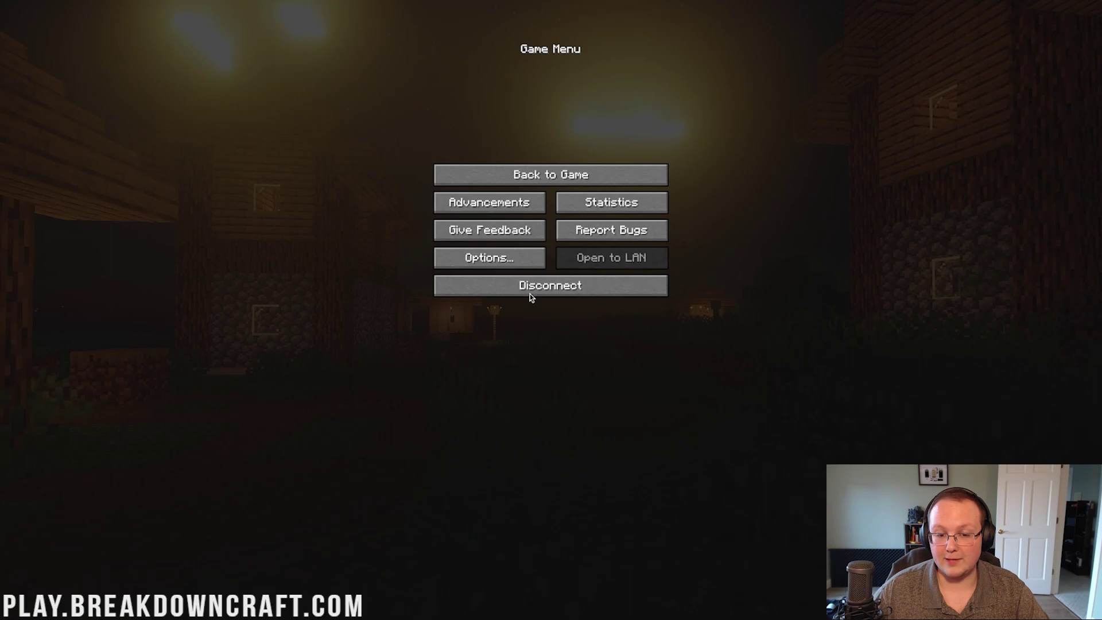
pyautogui.click(498, 258)
pyautogui.click(473, 202)
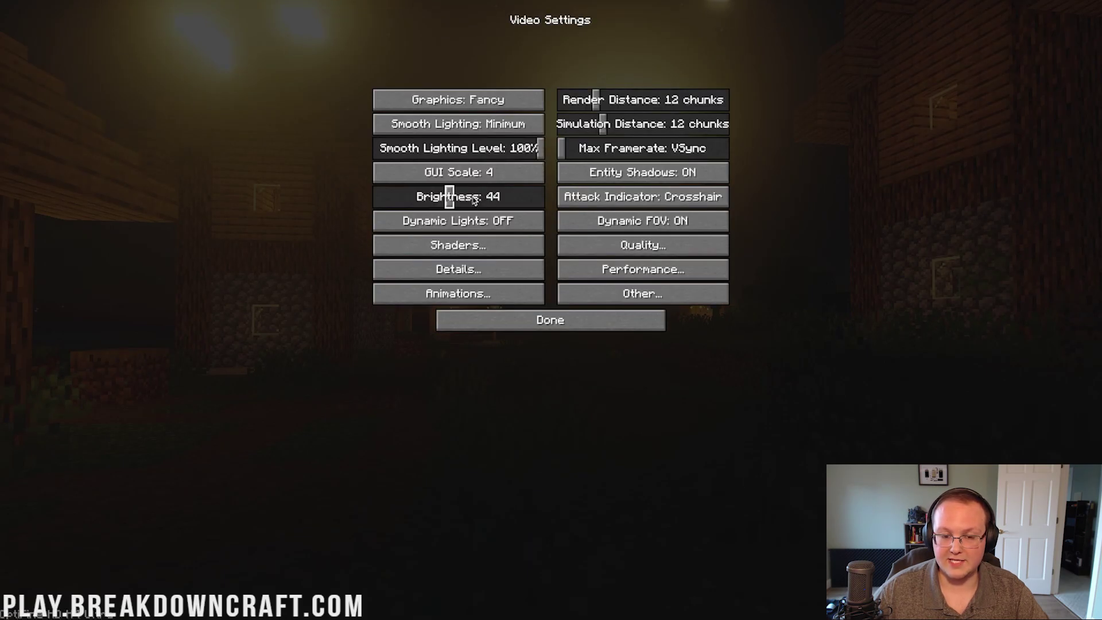
pyautogui.click(536, 242)
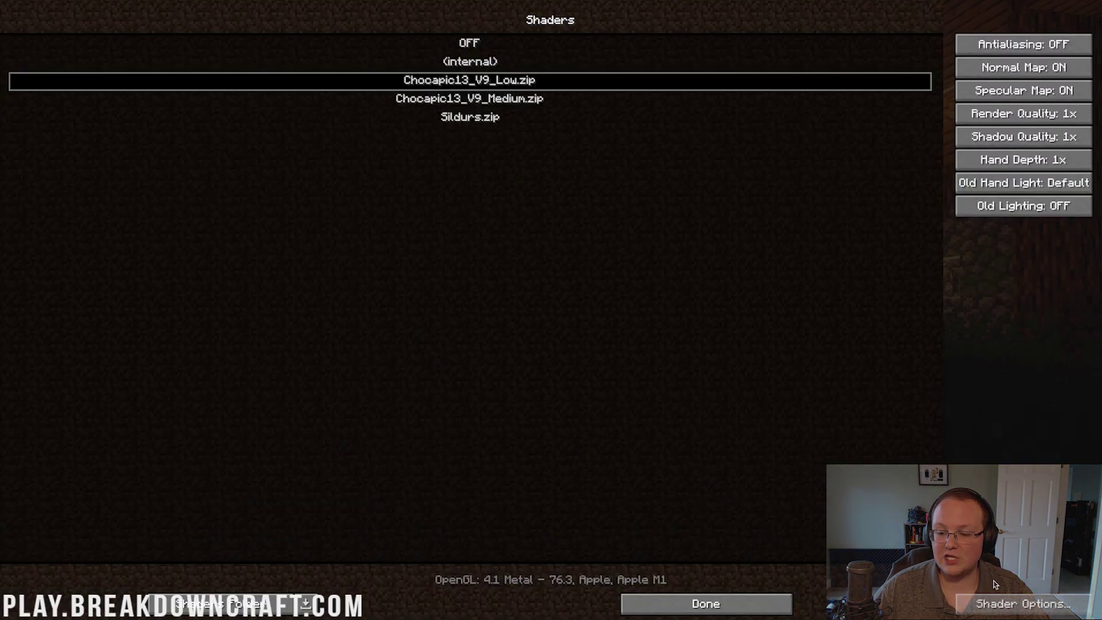
pyautogui.click(1008, 612)
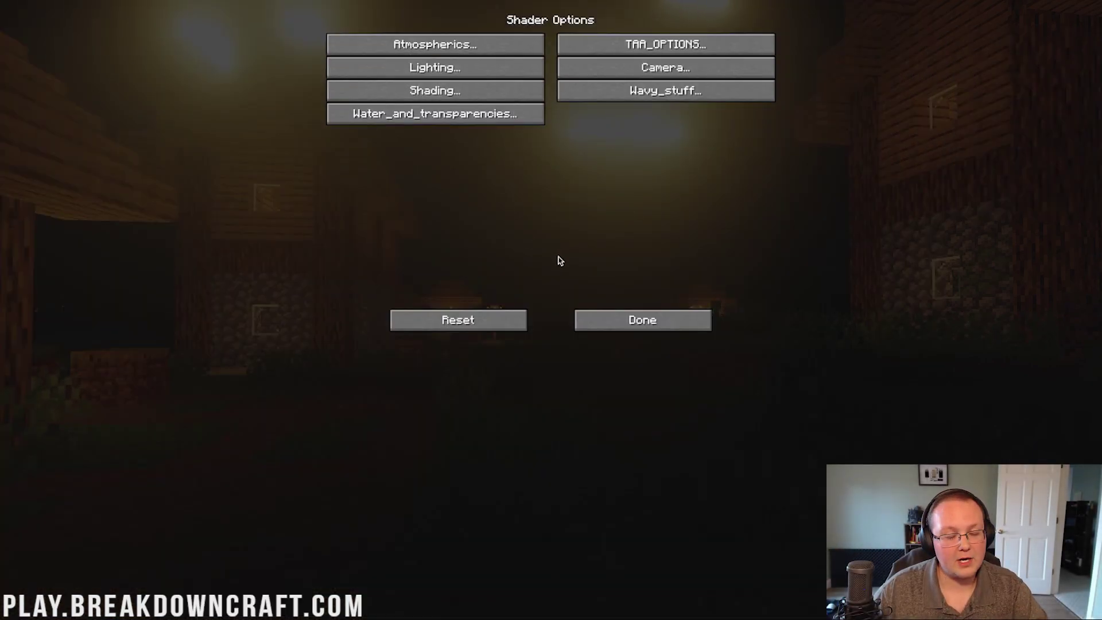
pyautogui.click(616, 316)
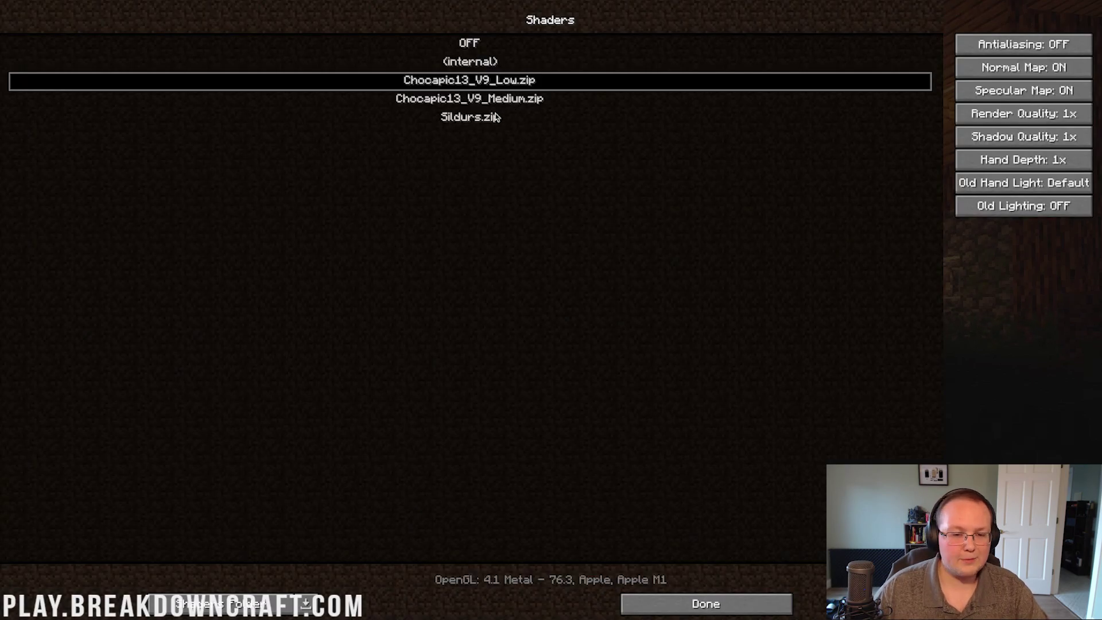
# - Switch the active shader pack to Sildurs.zip and return to the game world
pyautogui.press('Down')
pyautogui.press('Down')
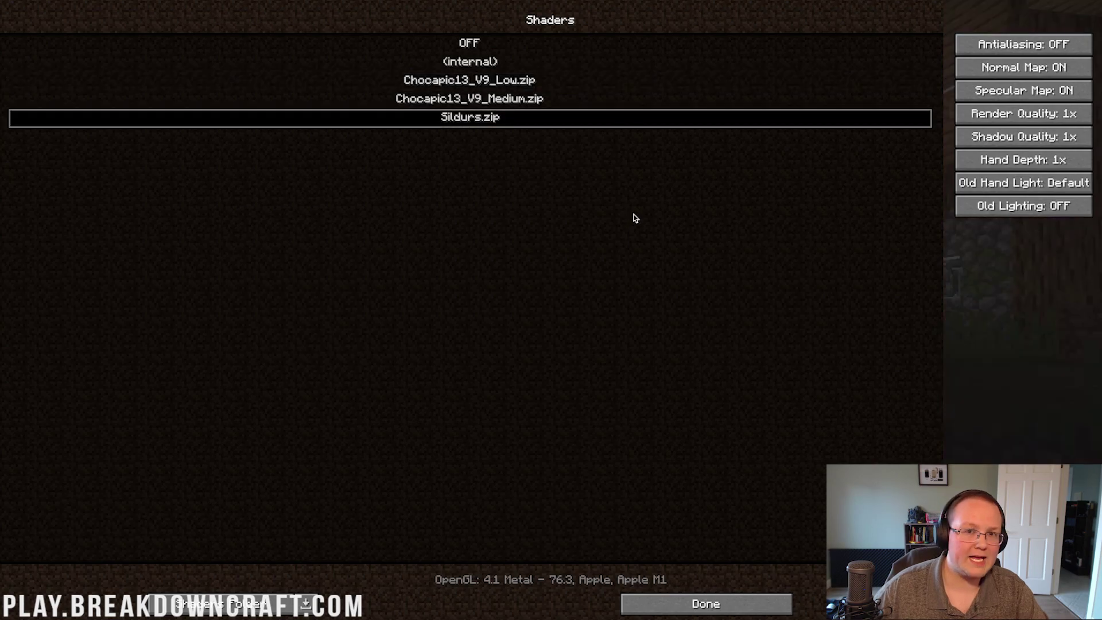
pyautogui.click(717, 600)
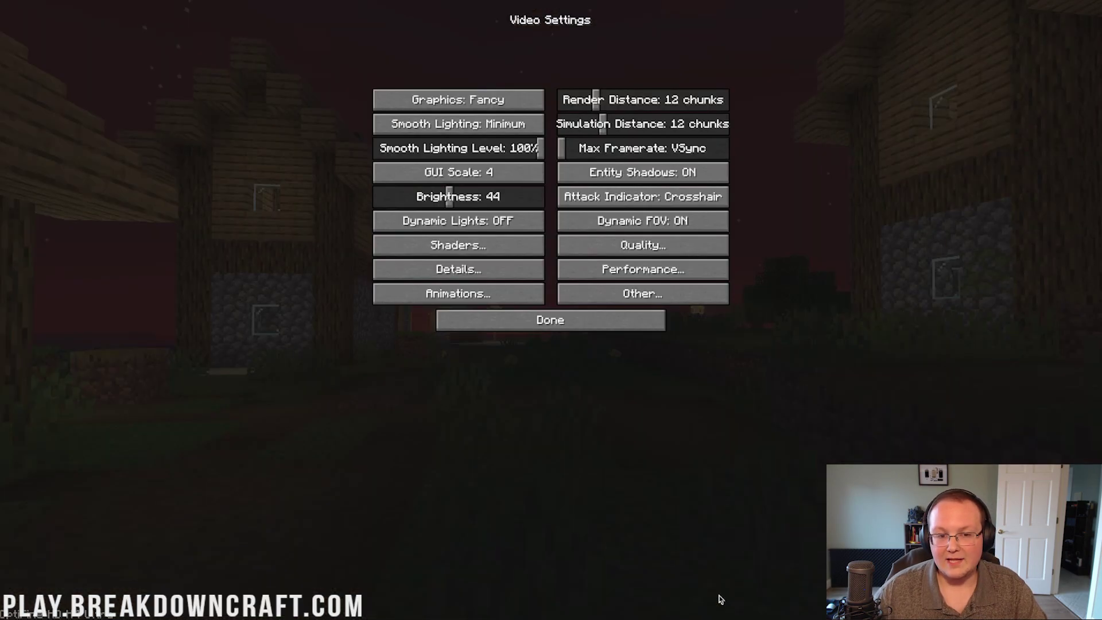
pyautogui.press('Escape')
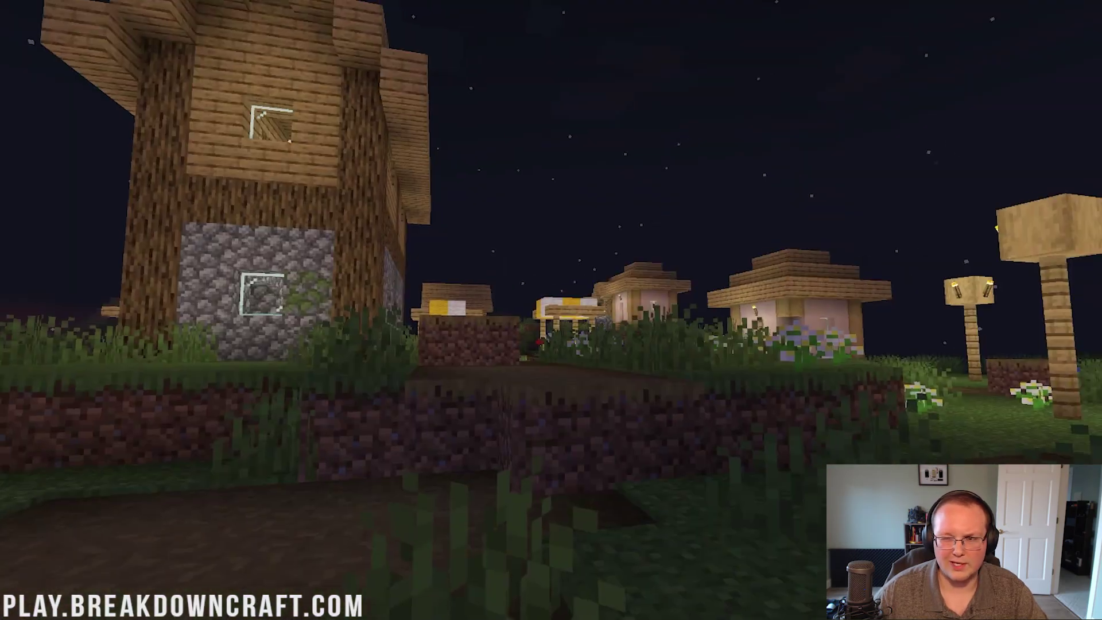
pyautogui.press('w')
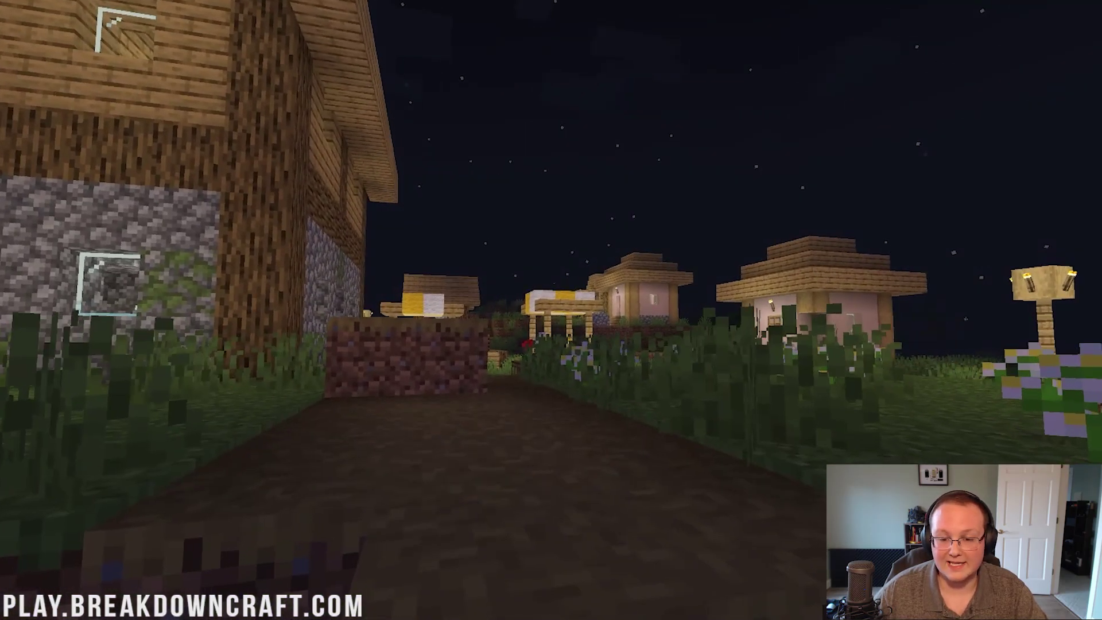
pyautogui.press('w')
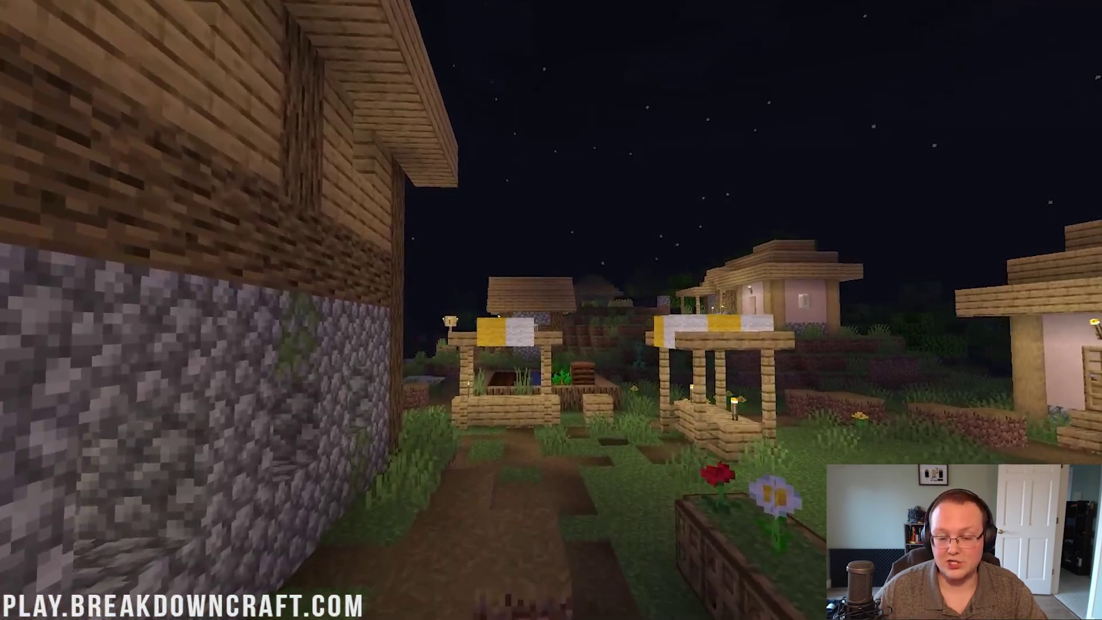
pyautogui.press('w')
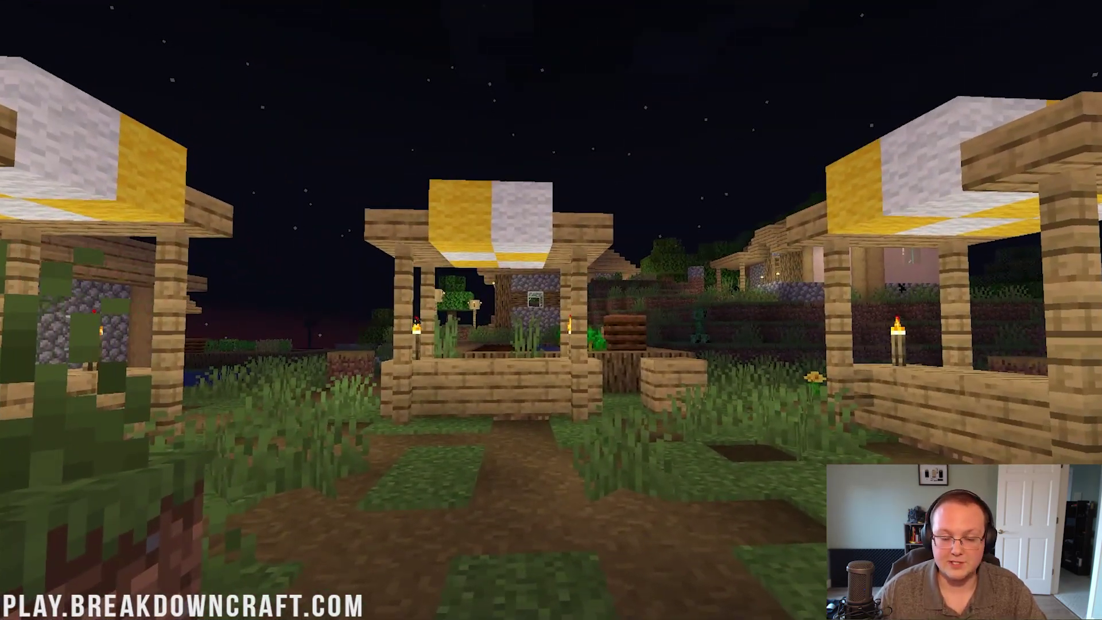
pyautogui.press('w')
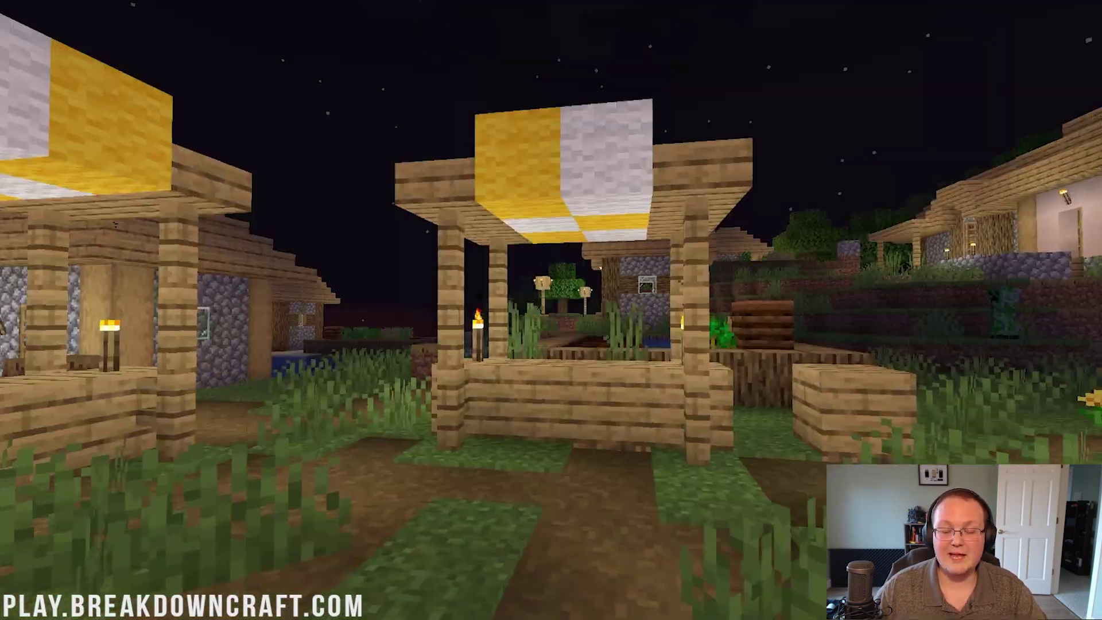
pyautogui.press('w')
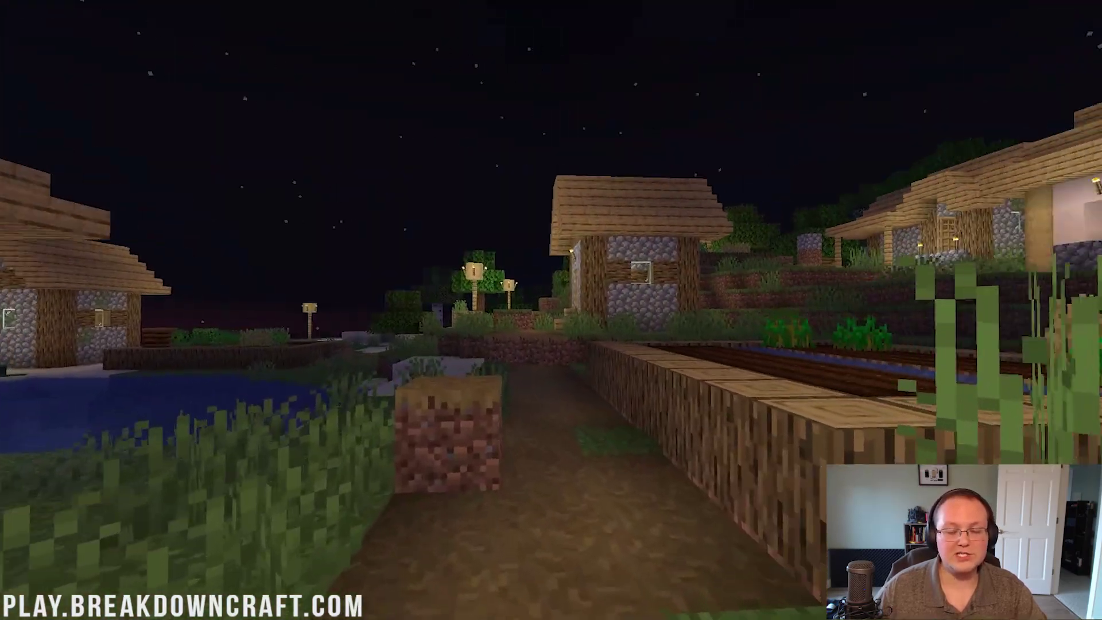
pyautogui.moveTo(551, 310)
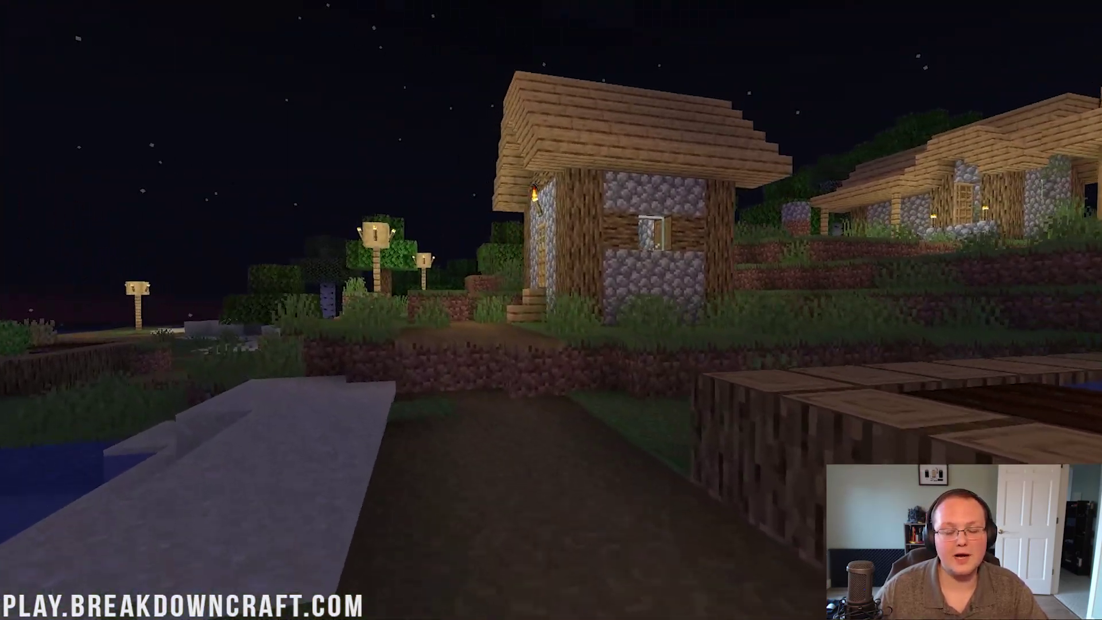
pyautogui.press('w')
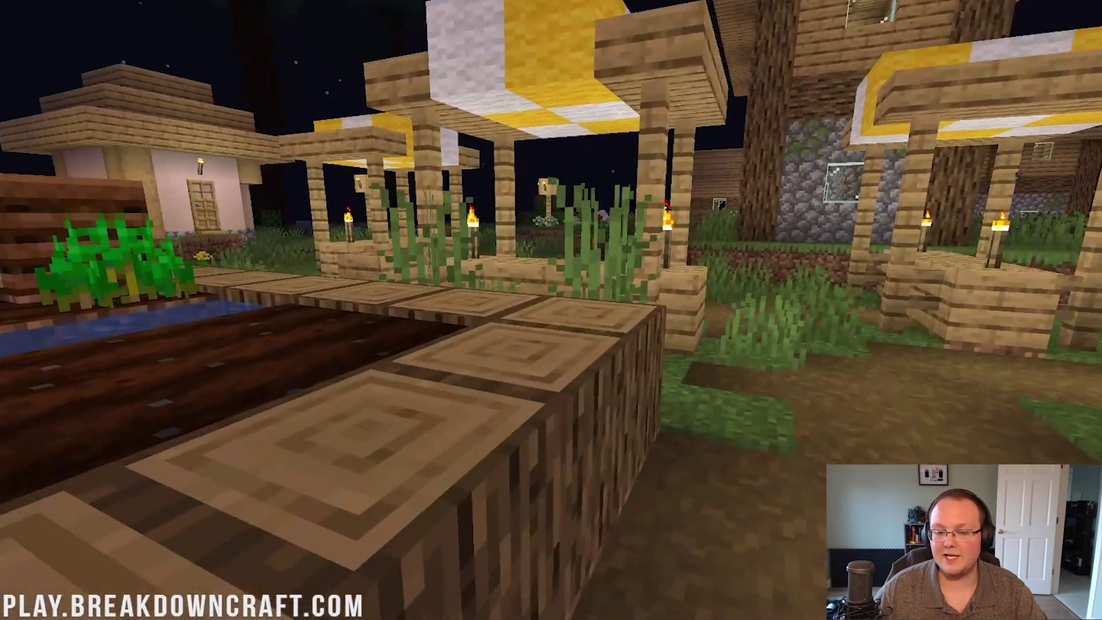
pyautogui.press('w')
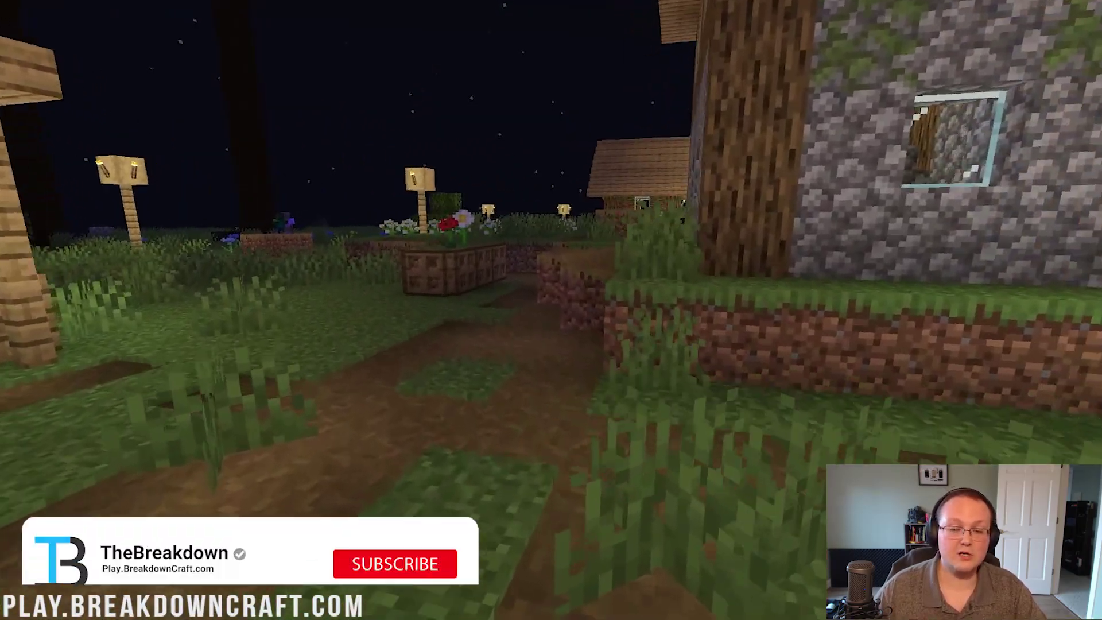
pyautogui.press('w')
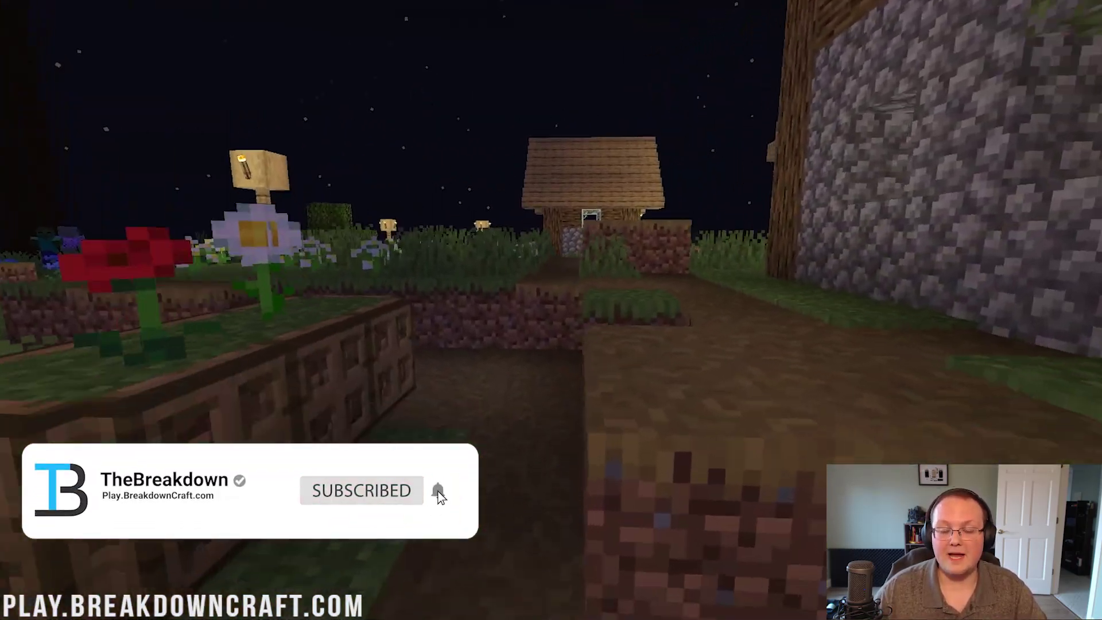